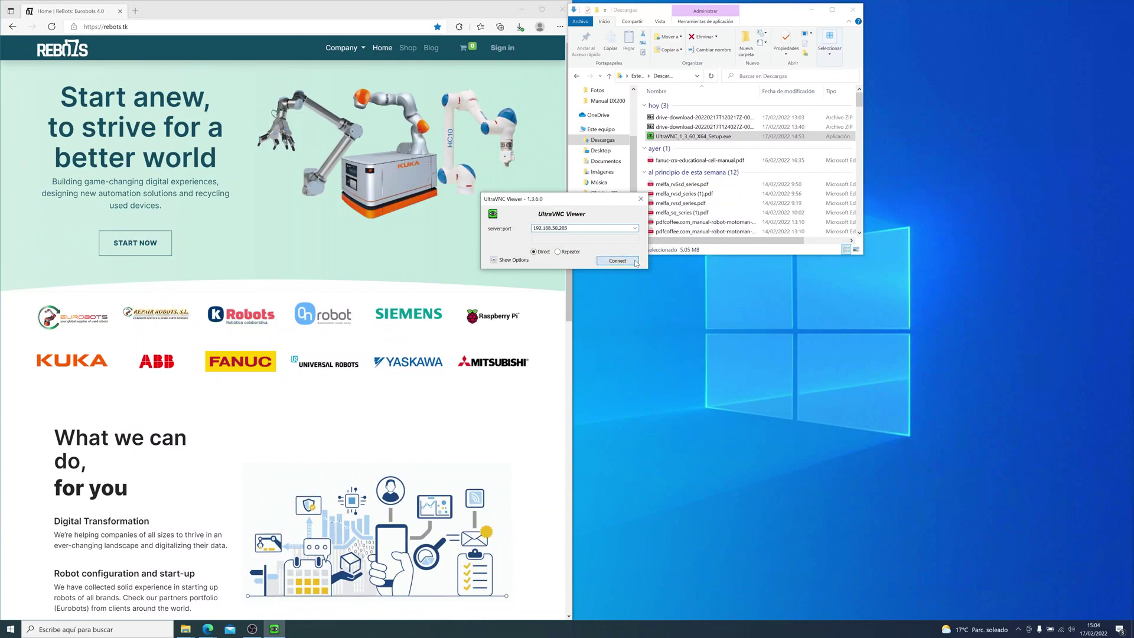
# Step: Connect to 192.168.50.205 with the VNC password and set viewer scaling to show the smartHMI full size
pyautogui.click(626, 261)
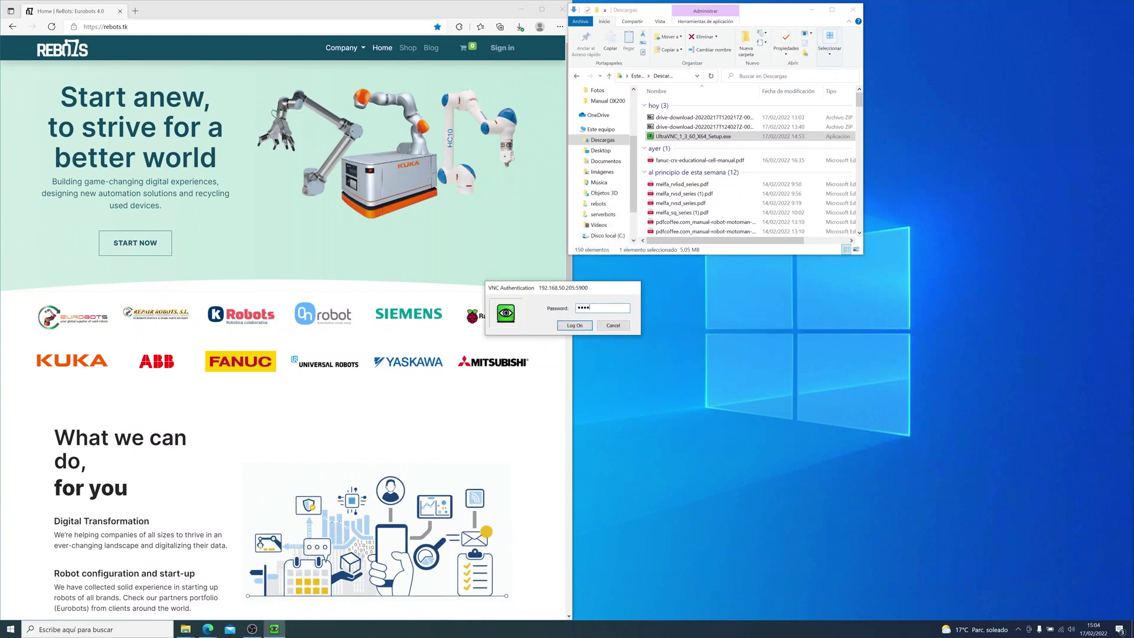
pyautogui.press('Return')
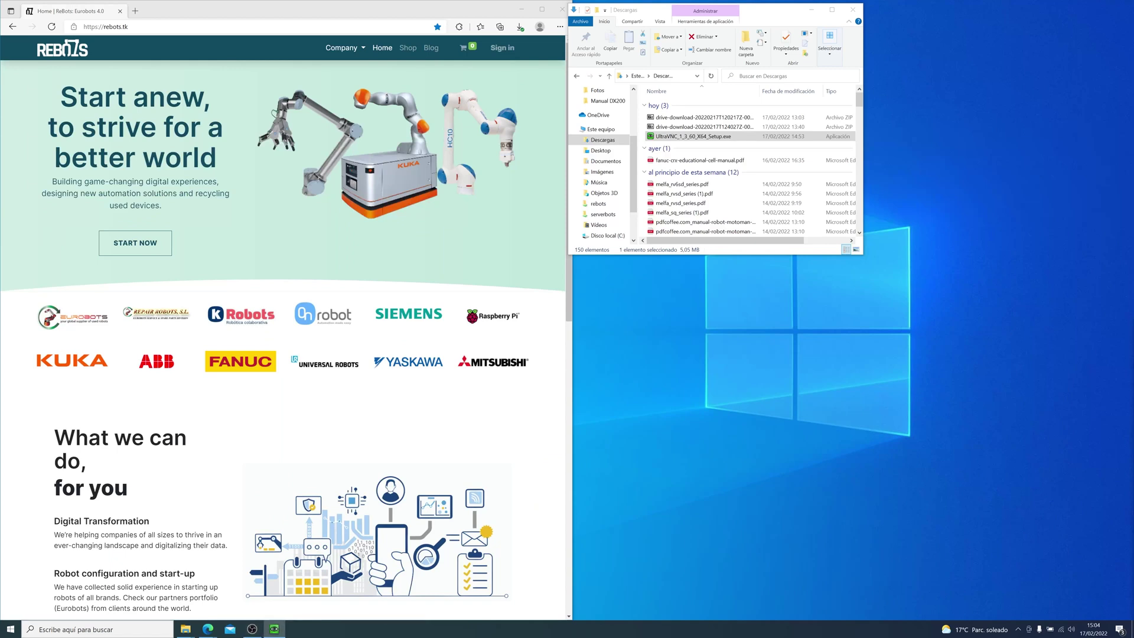
pyautogui.moveTo(526, 202); pyautogui.dragTo(617, 202)
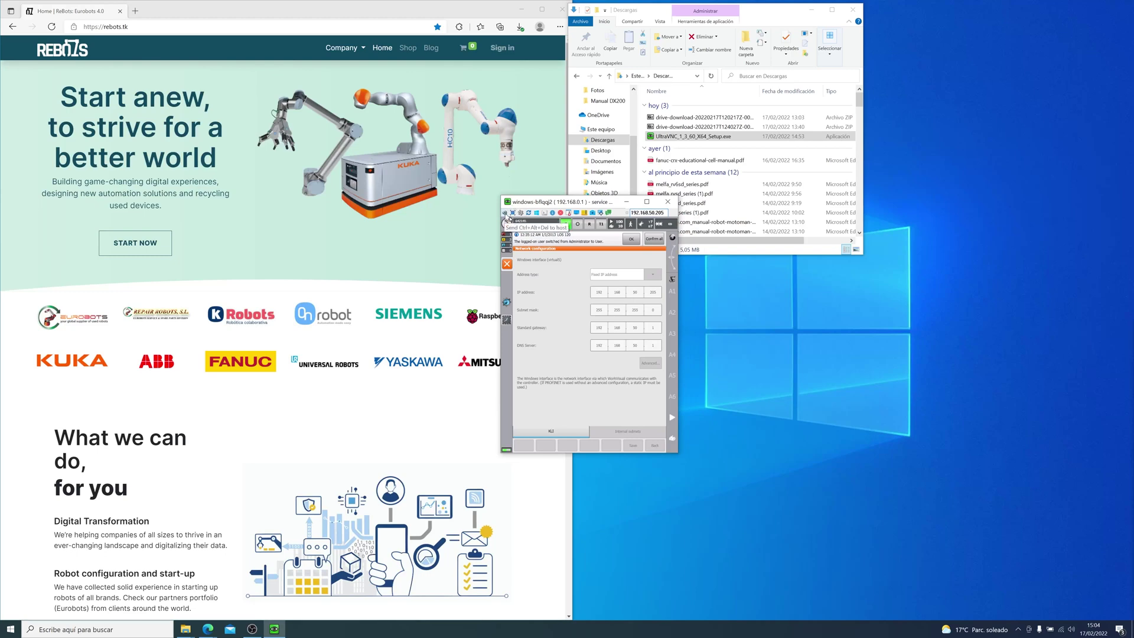
pyautogui.click(520, 213)
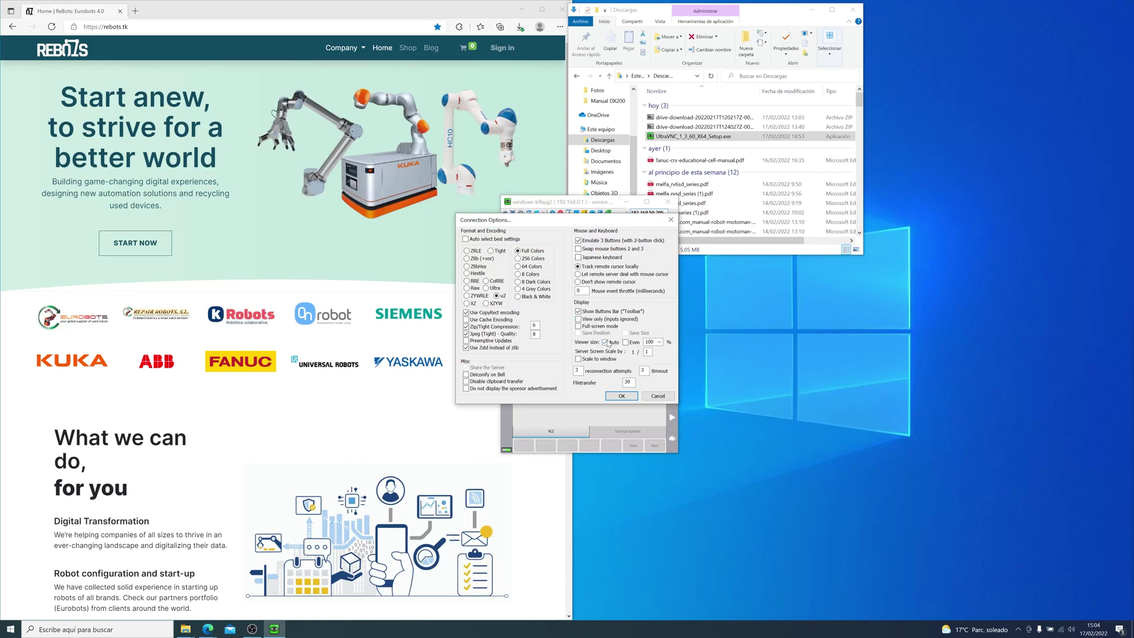
pyautogui.click(620, 396)
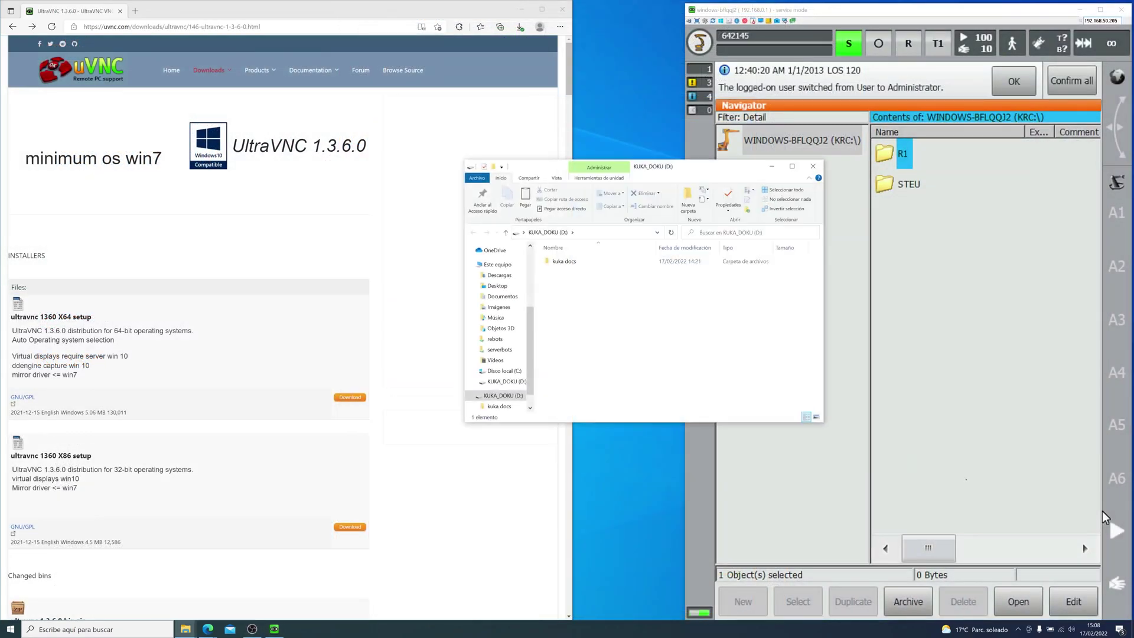
# Step: Download the UltraVNC 1.3.6.0 X86 setup from its download page
pyautogui.click(345, 527)
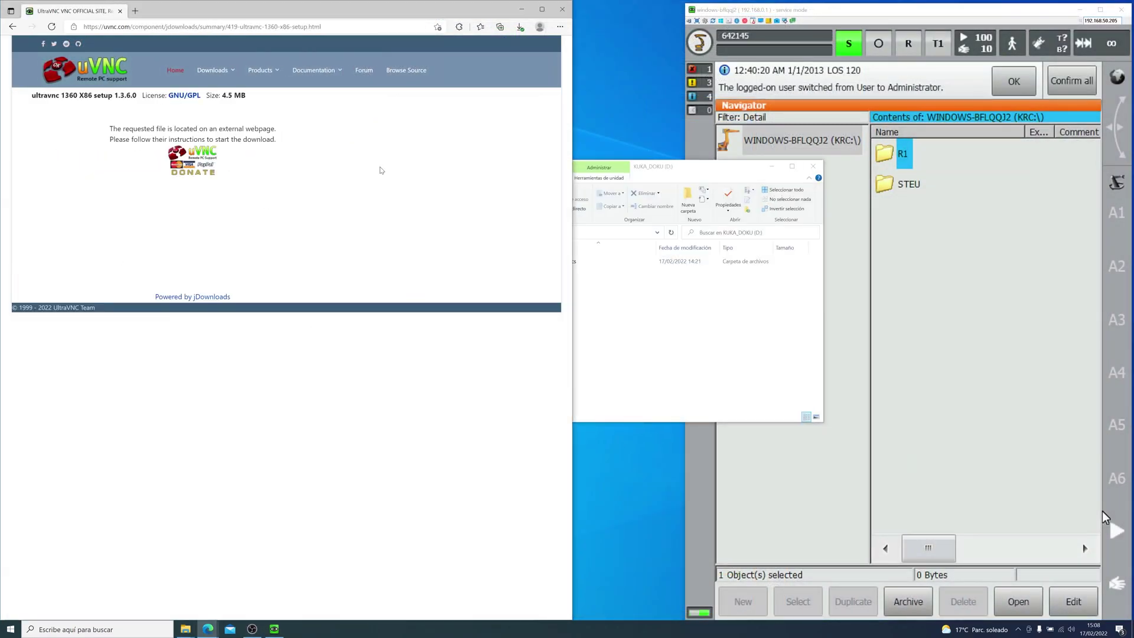
pyautogui.click(637, 322)
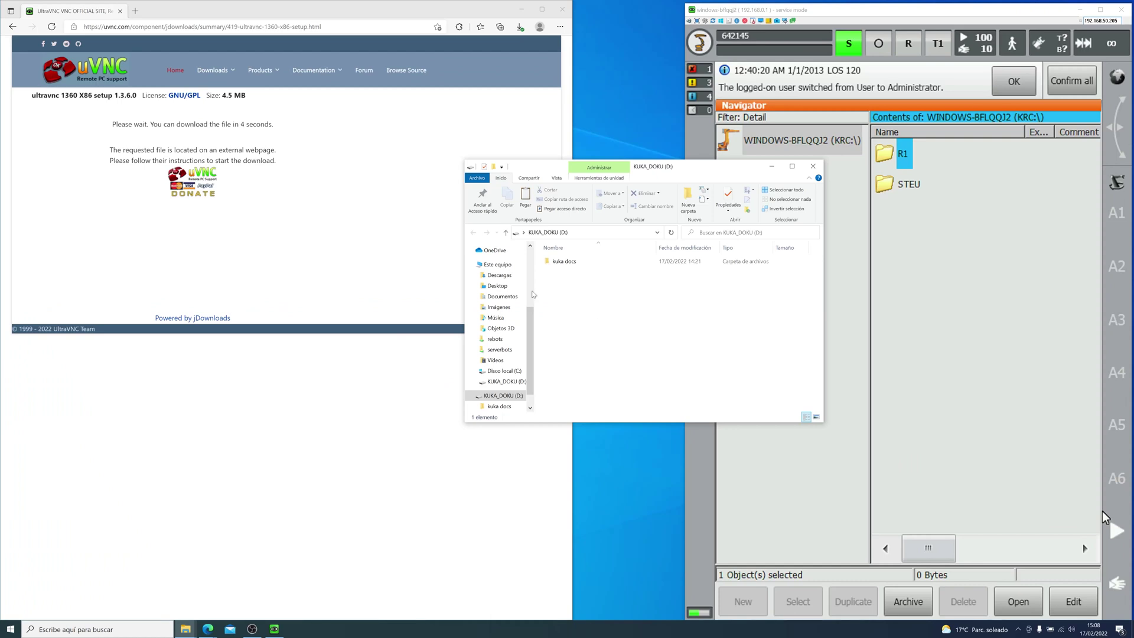
pyautogui.click(347, 233)
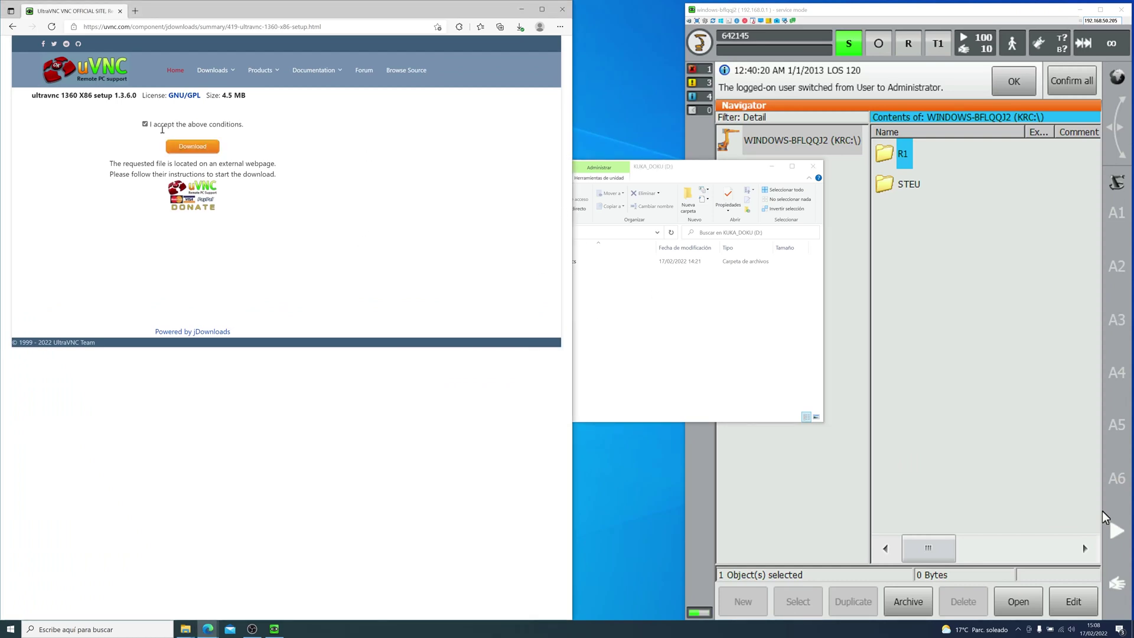
pyautogui.click(187, 144)
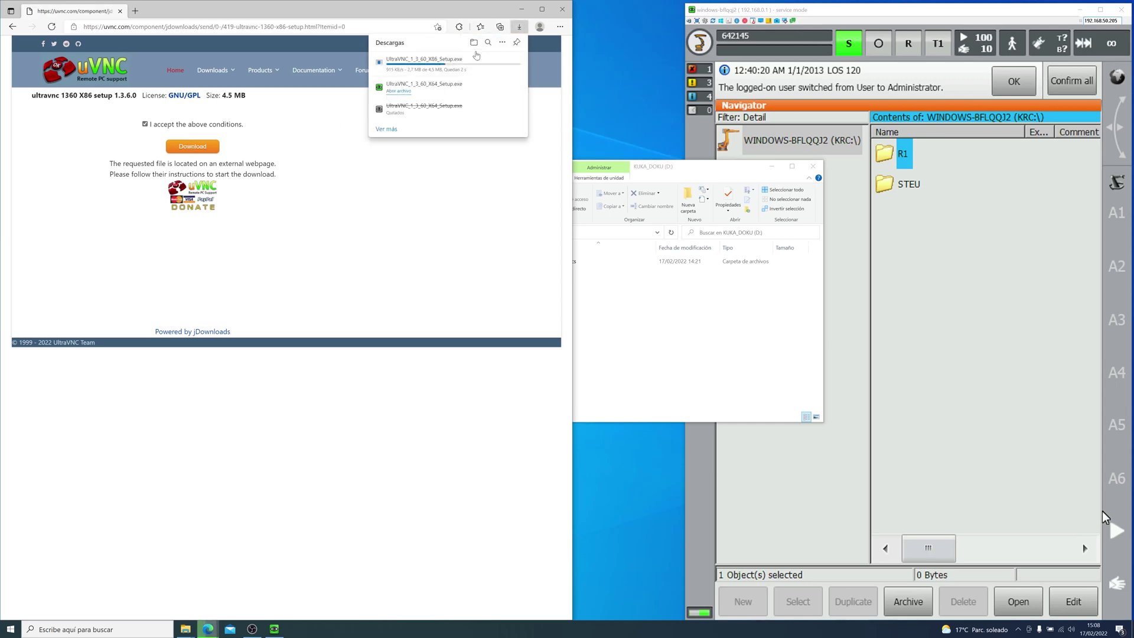
# Step: Locate the downloaded X86 setup in Descargas and copy it onto the KUKA_DOKU (D:) drive
pyautogui.click(474, 42)
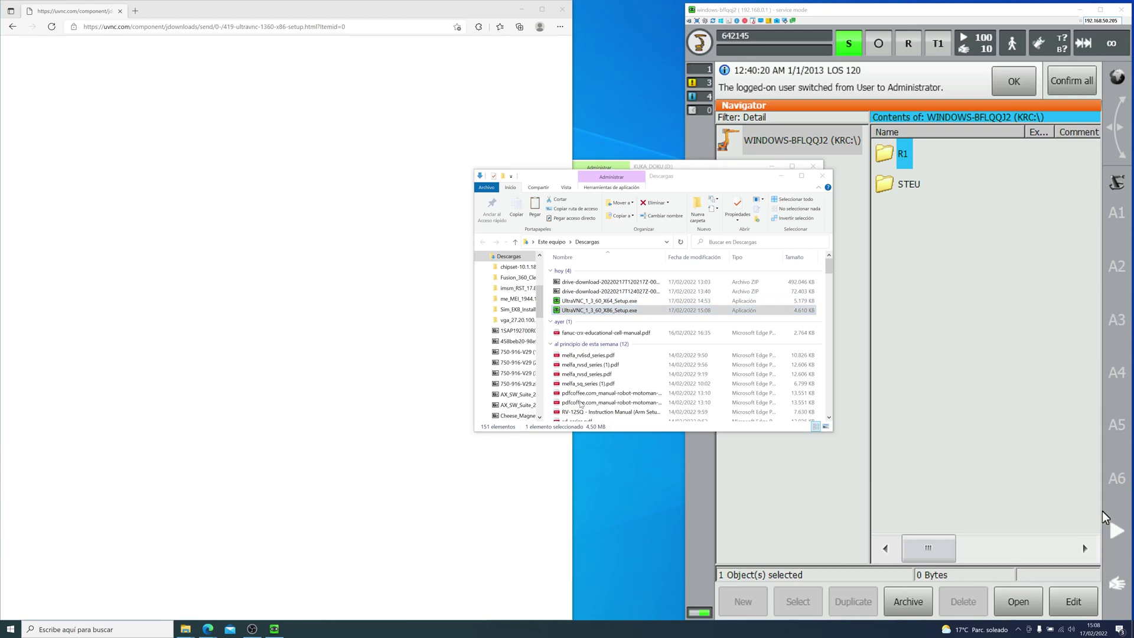
pyautogui.click(608, 310)
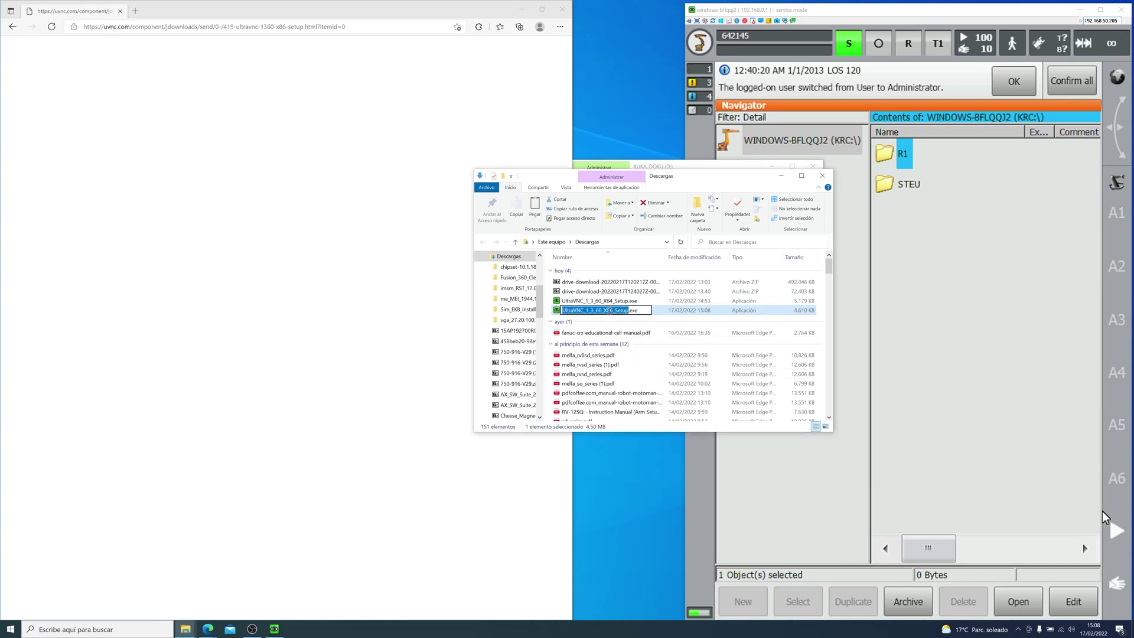
pyautogui.click(613, 310)
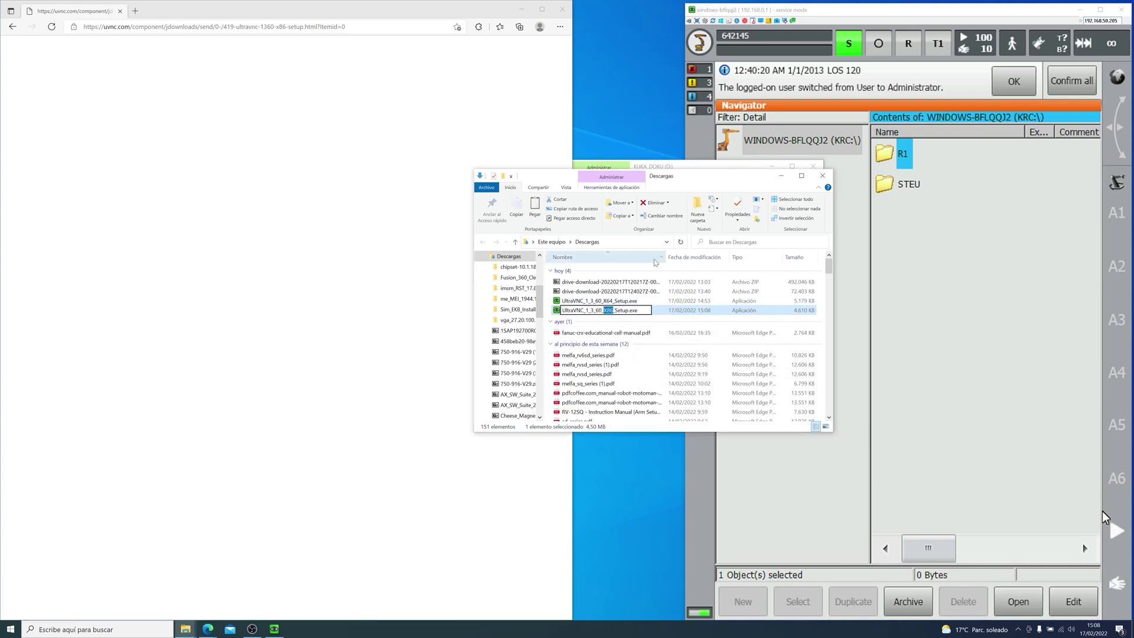
pyautogui.moveTo(664, 177); pyautogui.dragTo(456, 151)
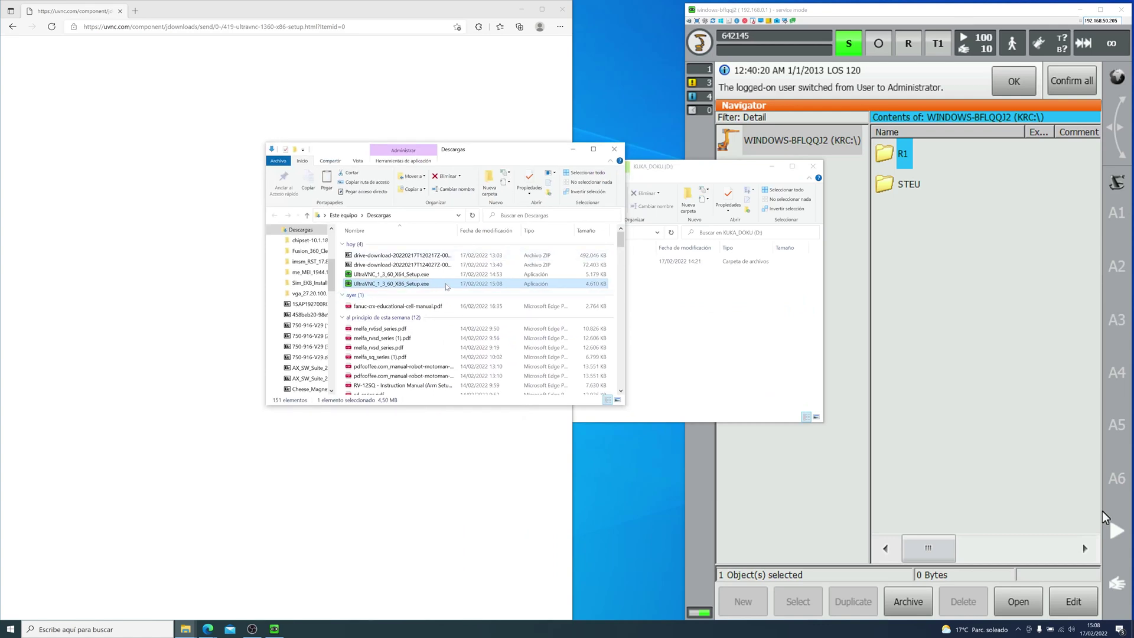
pyautogui.moveTo(446, 286); pyautogui.dragTo(666, 317)
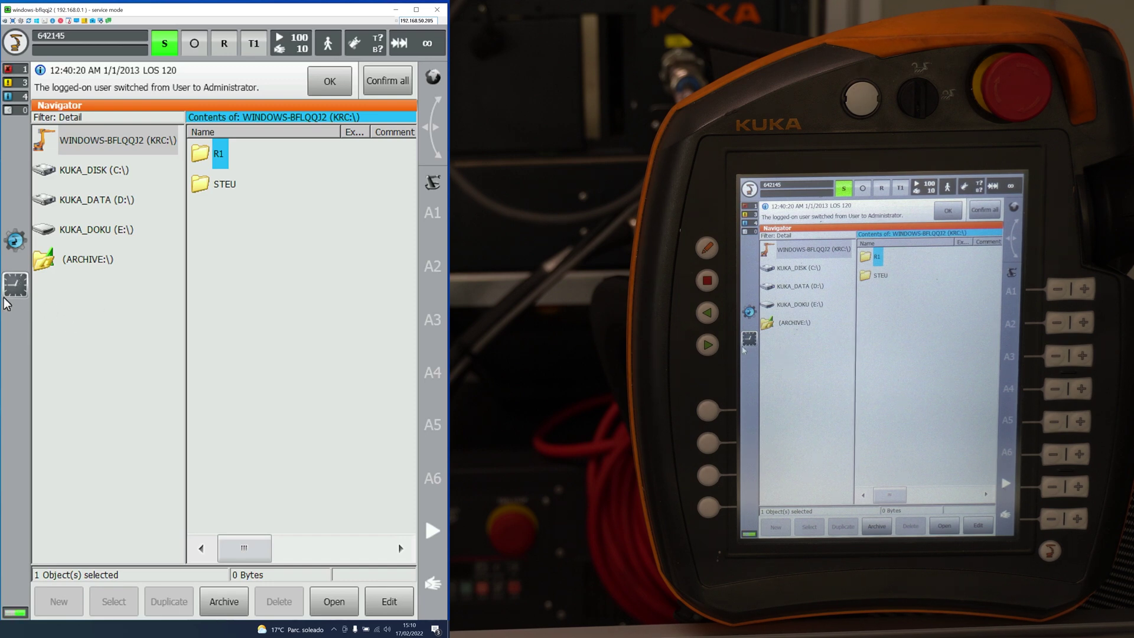
# Step: Find the UltraVNC X86 setup on KUKA_DOKU (E:), then log on as Administrator with its password
pyautogui.click(115, 284)
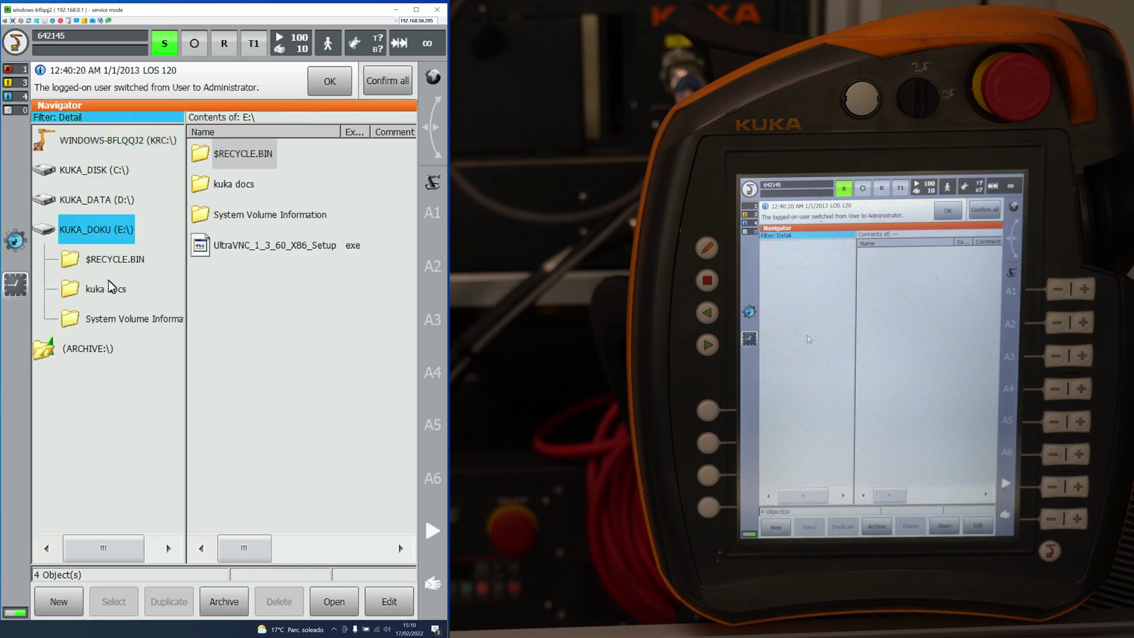
pyautogui.click(289, 247)
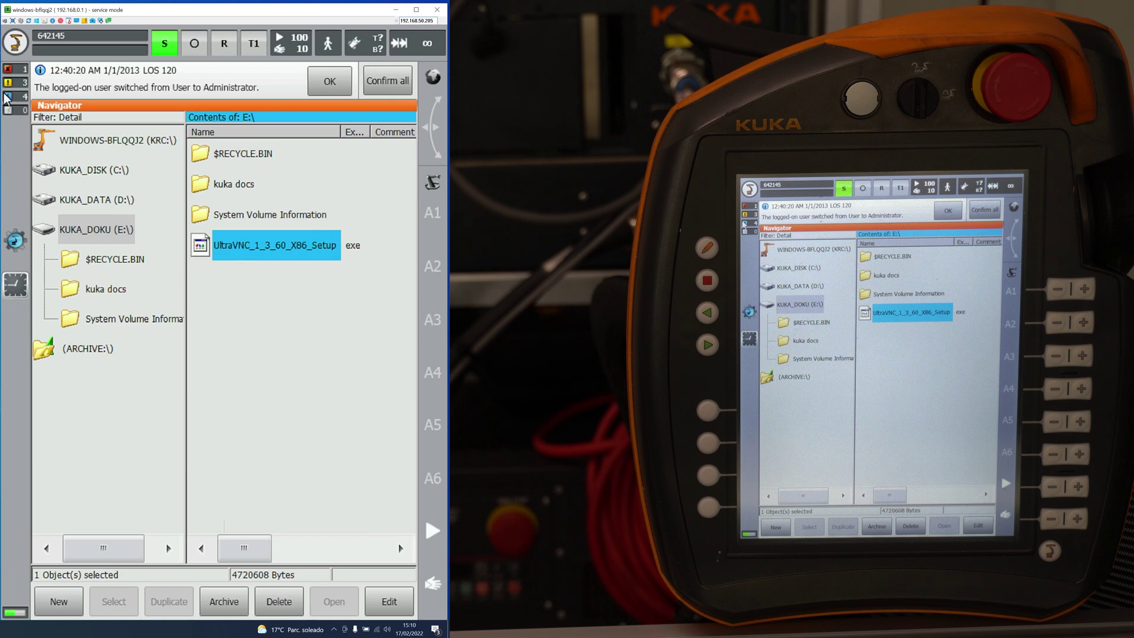
pyautogui.click(14, 43)
pyautogui.click(114, 219)
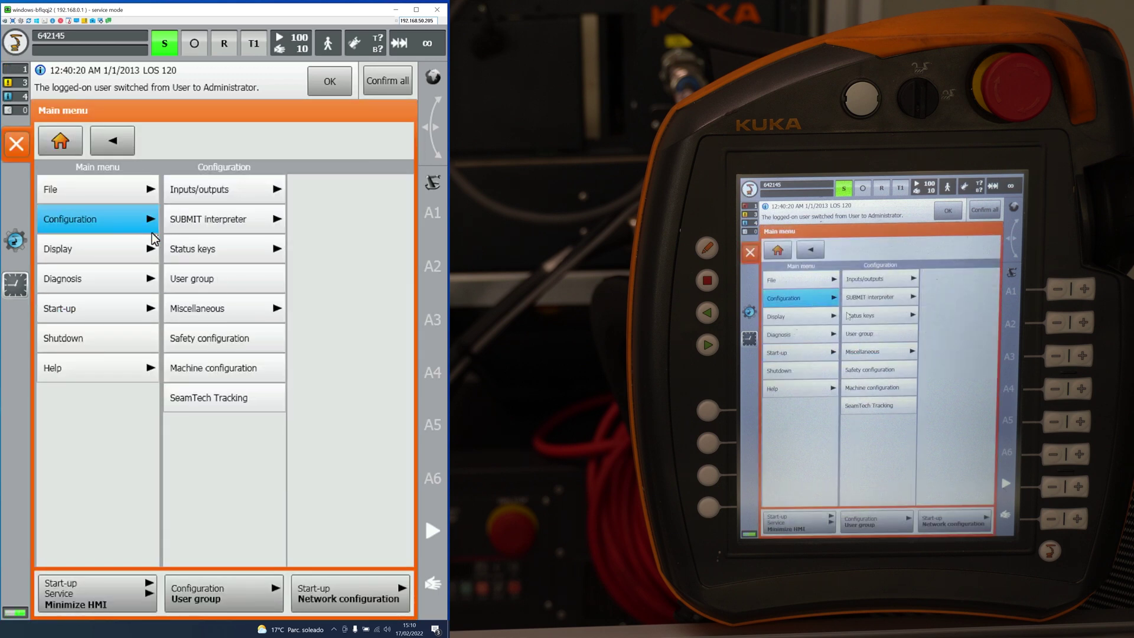
pyautogui.click(218, 278)
pyautogui.click(133, 279)
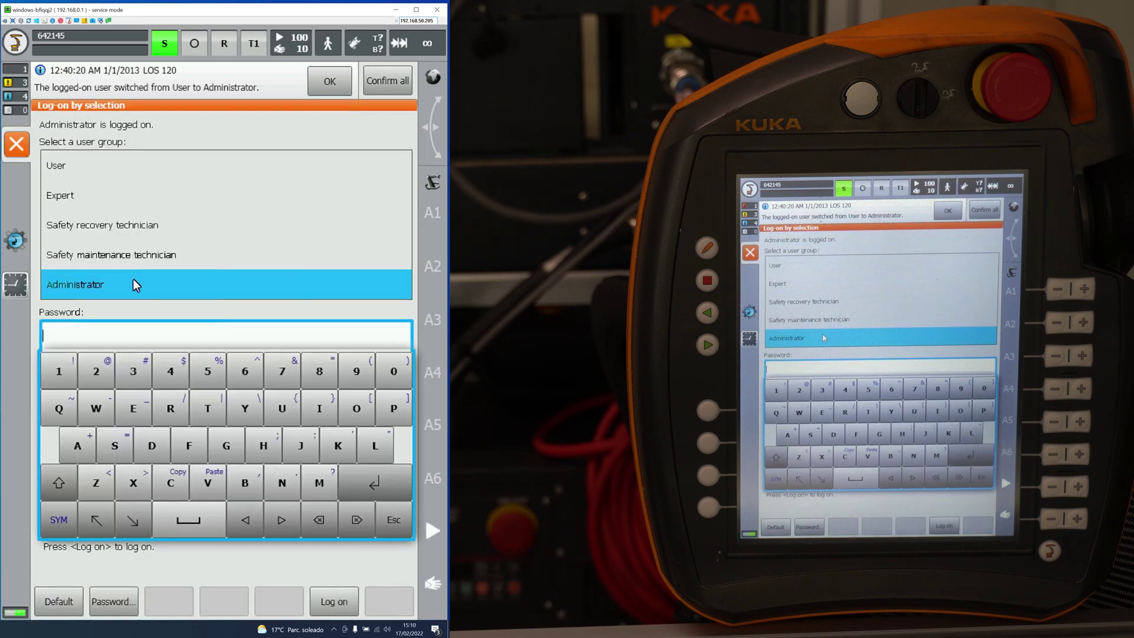
pyautogui.write('kuka')
pyautogui.press('Return')
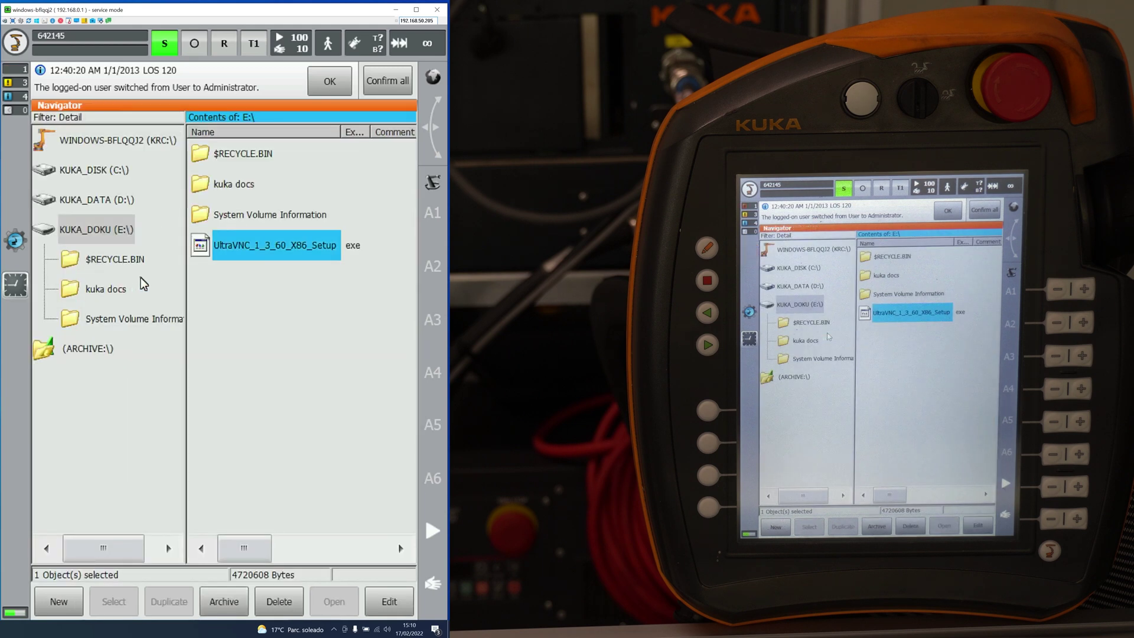
# Step: Minimize the smartHMI via Start-up > Service to reveal the controller's Windows desktop
pyautogui.click(14, 43)
pyautogui.click(124, 310)
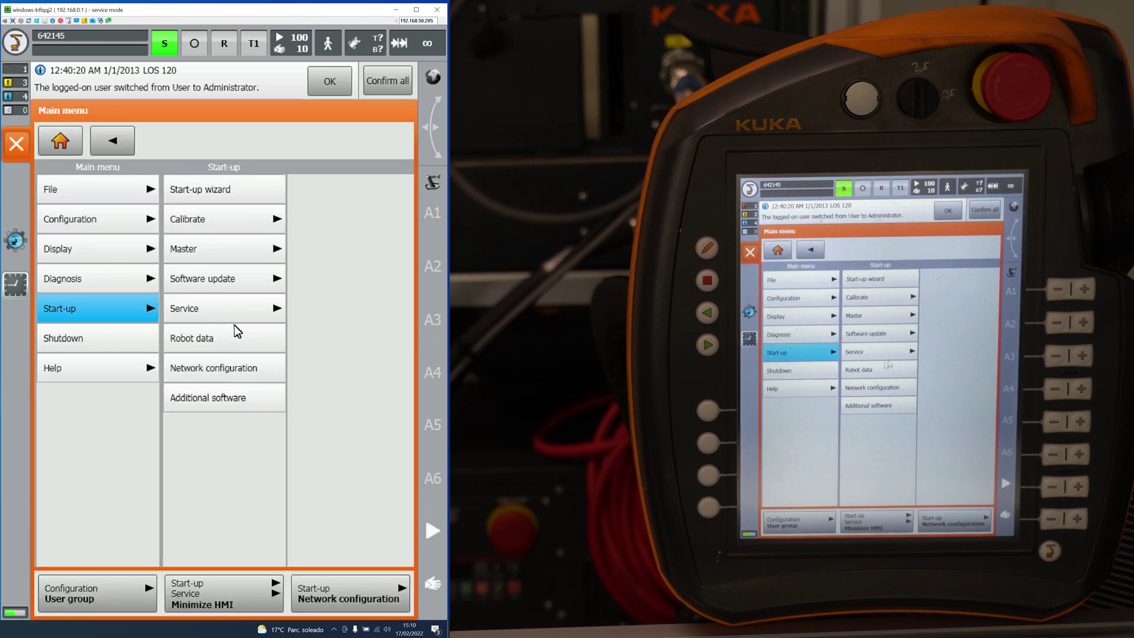
pyautogui.click(238, 319)
pyautogui.click(314, 337)
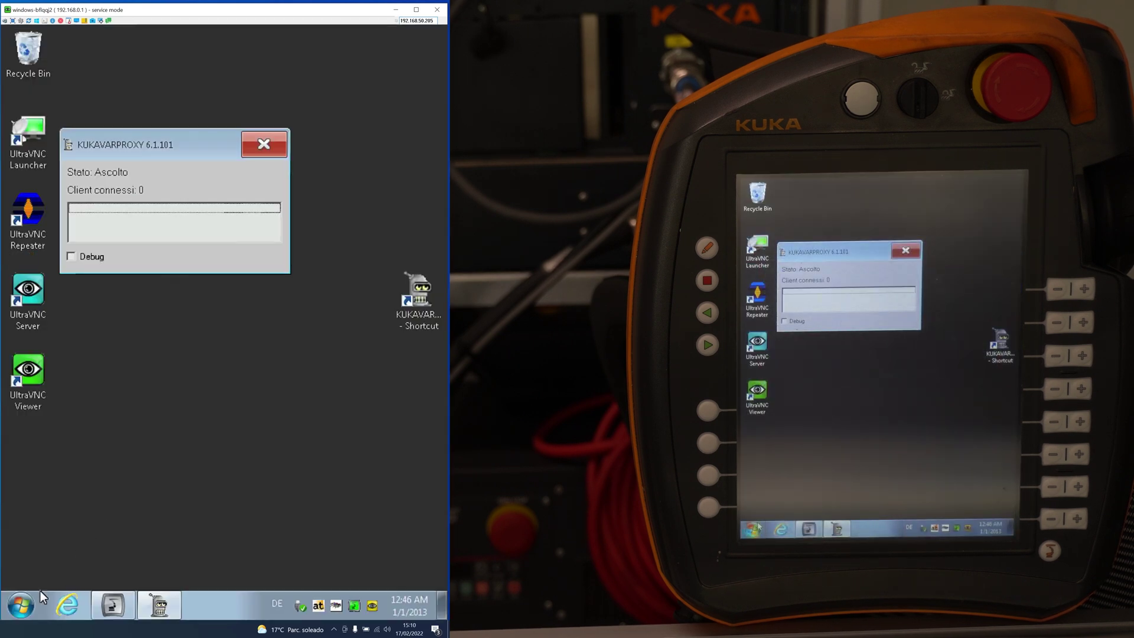
# Step: Open the KUKA_DOKU (E:) drive and launch the UltraVNC setup file
pyautogui.click(21, 605)
pyautogui.click(269, 305)
pyautogui.click(271, 345)
pyautogui.doubleClick(272, 344)
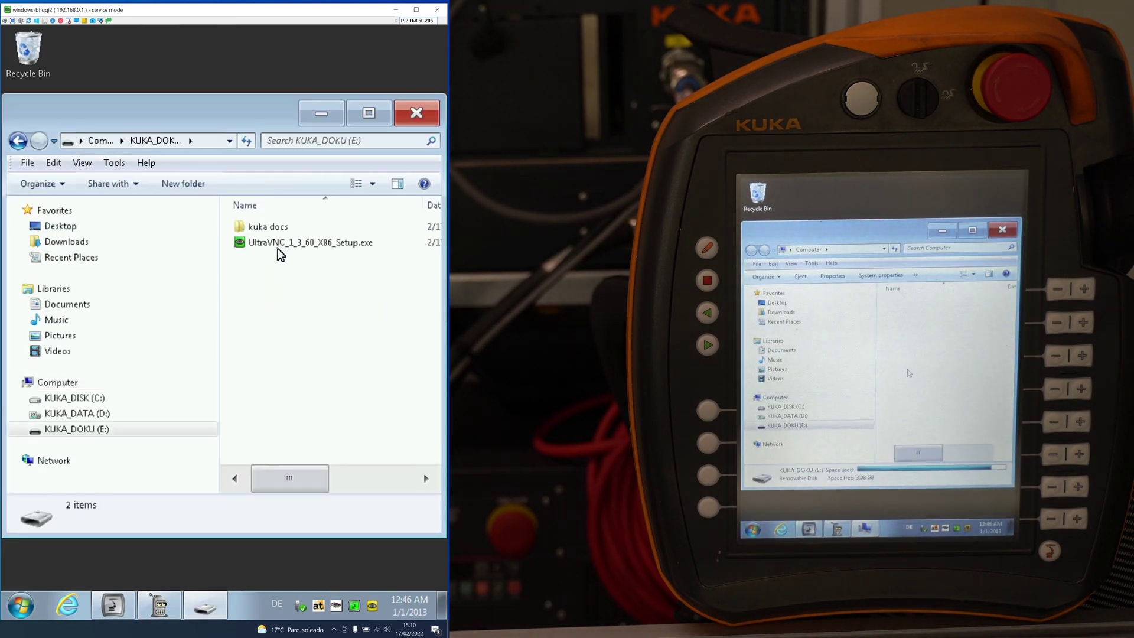
pyautogui.click(280, 246)
pyautogui.doubleClick(280, 246)
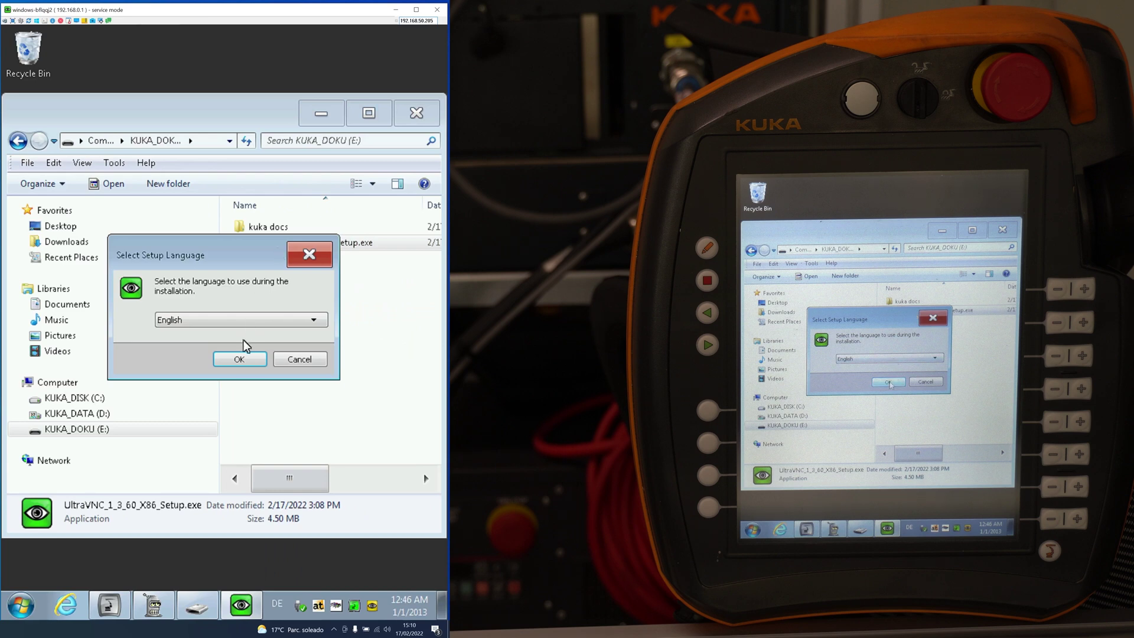
# Step: Choose English as the setup language and accept the licence agreement
pyautogui.click(236, 357)
pyautogui.click(154, 395)
pyautogui.click(321, 440)
pyautogui.click(320, 440)
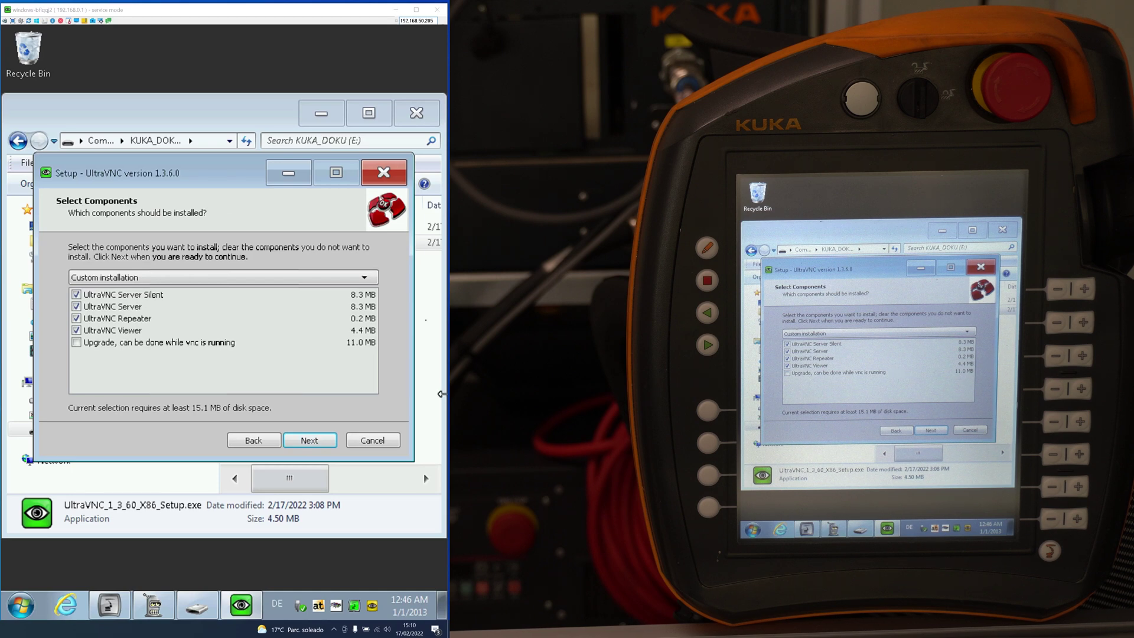
# Step: Deselect Server Silent and Viewer, keep Repeater, reach Ready to Install, then cancel and exit setup
pyautogui.click(76, 294)
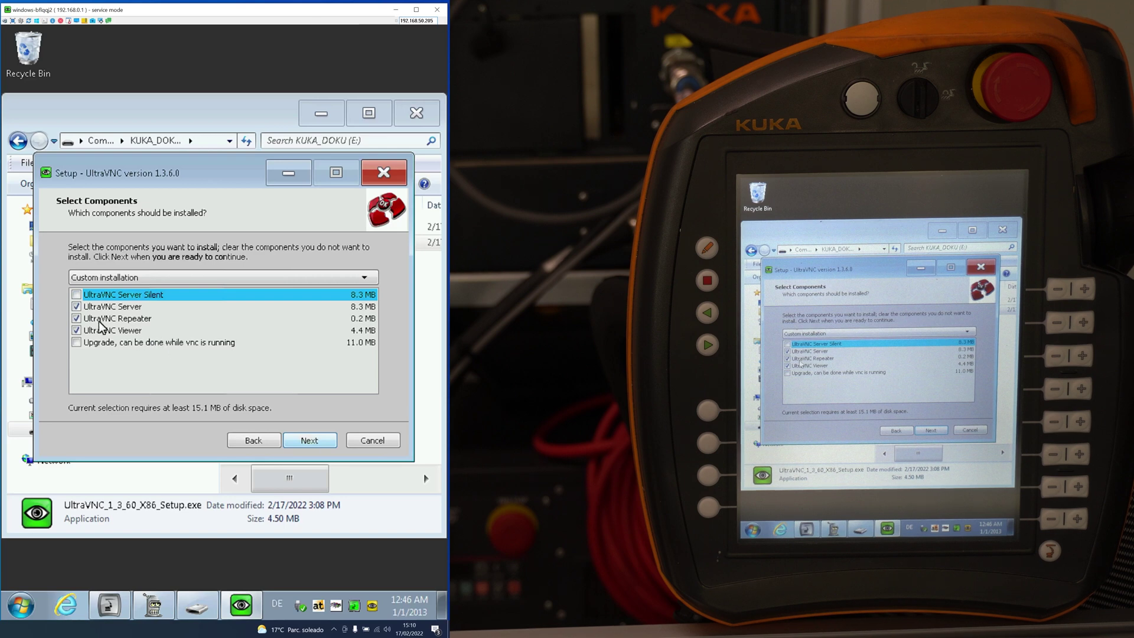
pyautogui.click(76, 330)
pyautogui.click(251, 319)
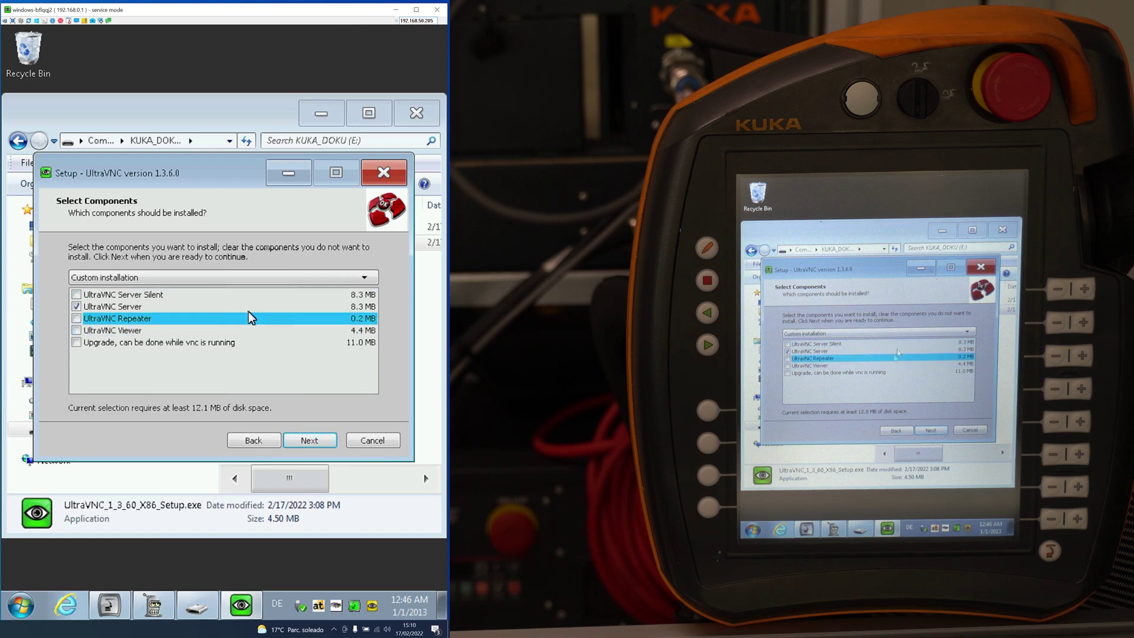
pyautogui.click(241, 308)
pyautogui.click(223, 319)
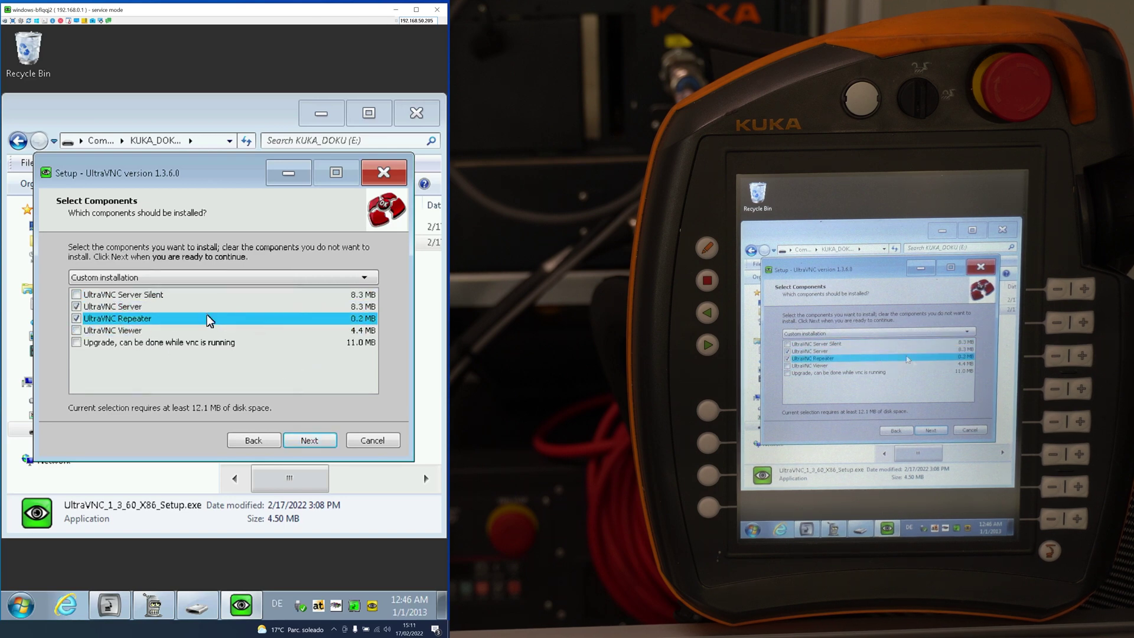
pyautogui.click(304, 448)
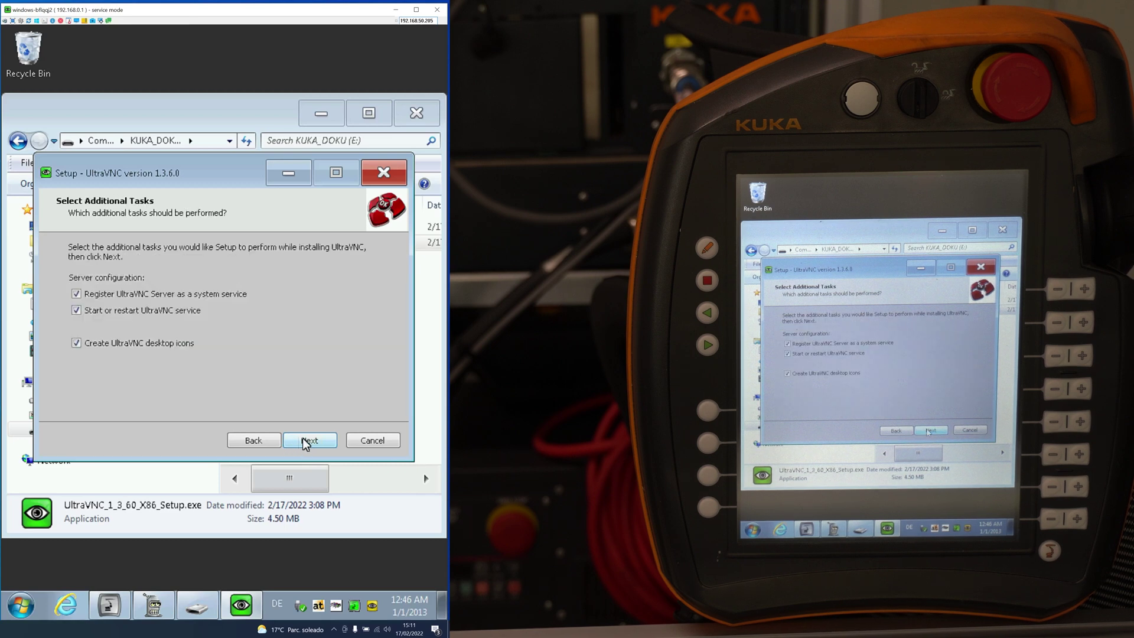
pyautogui.click(305, 442)
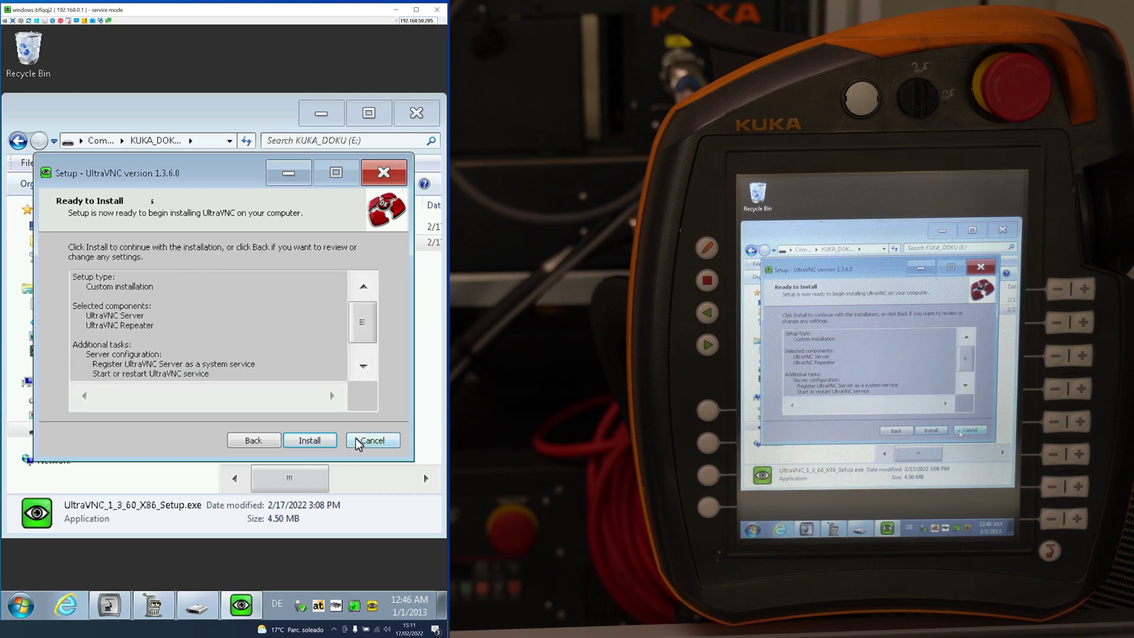
pyautogui.click(362, 442)
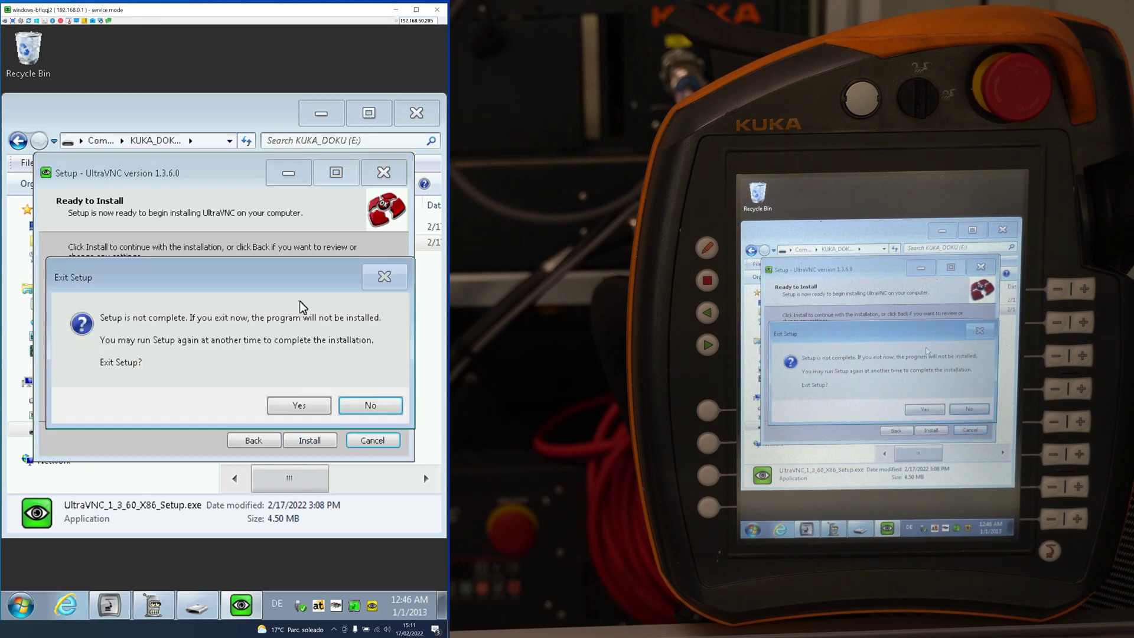
pyautogui.click(302, 405)
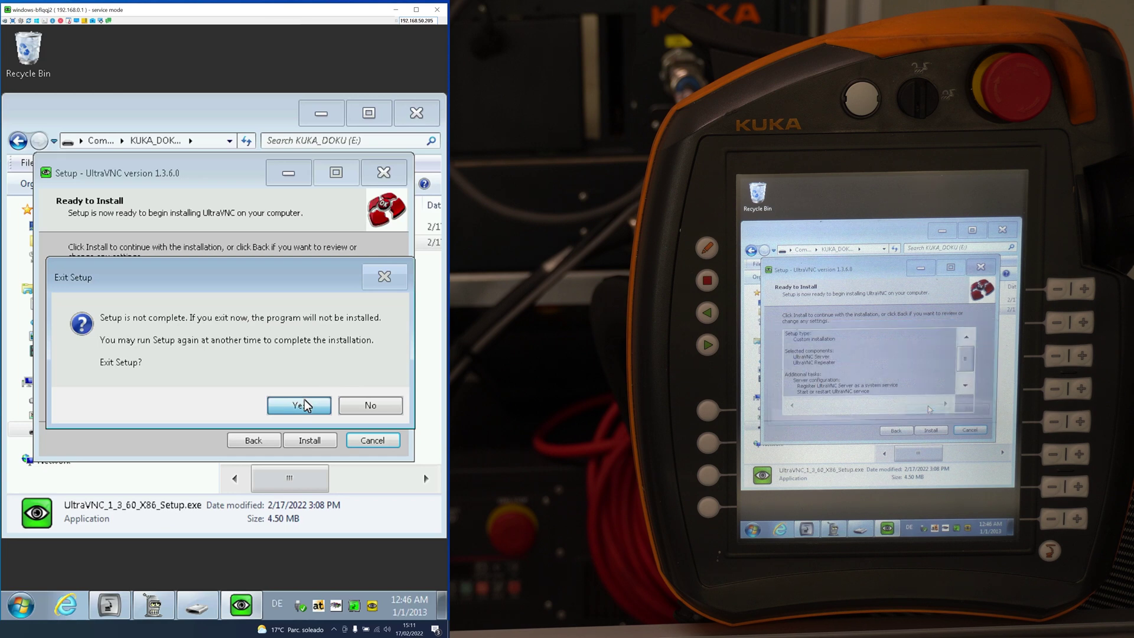
pyautogui.click(415, 114)
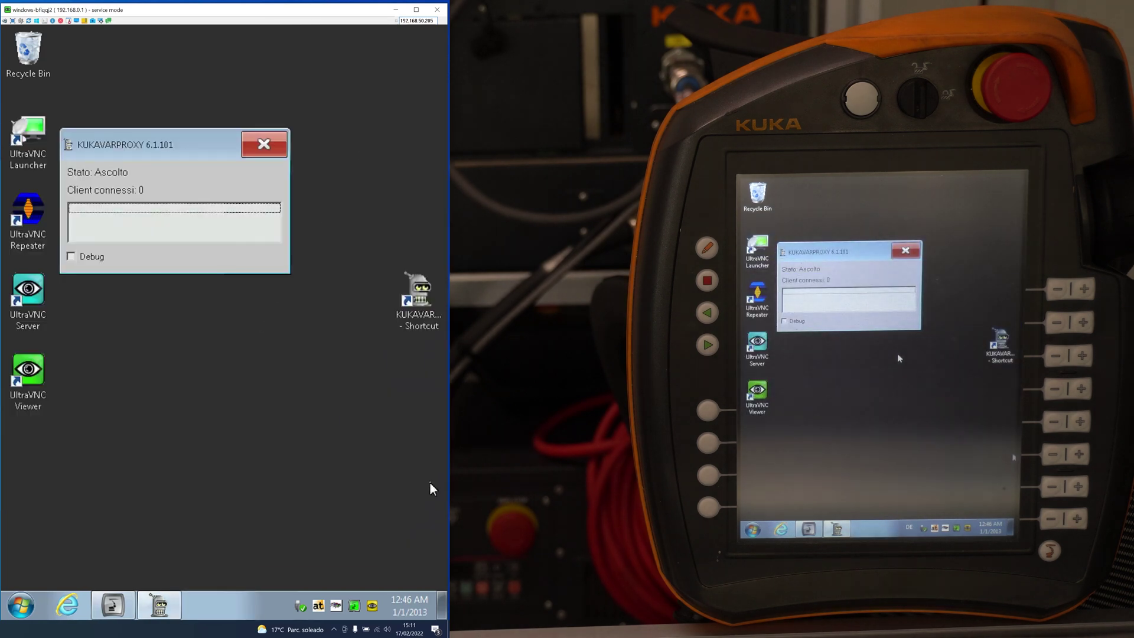
pyautogui.click(18, 606)
pyautogui.click(136, 538)
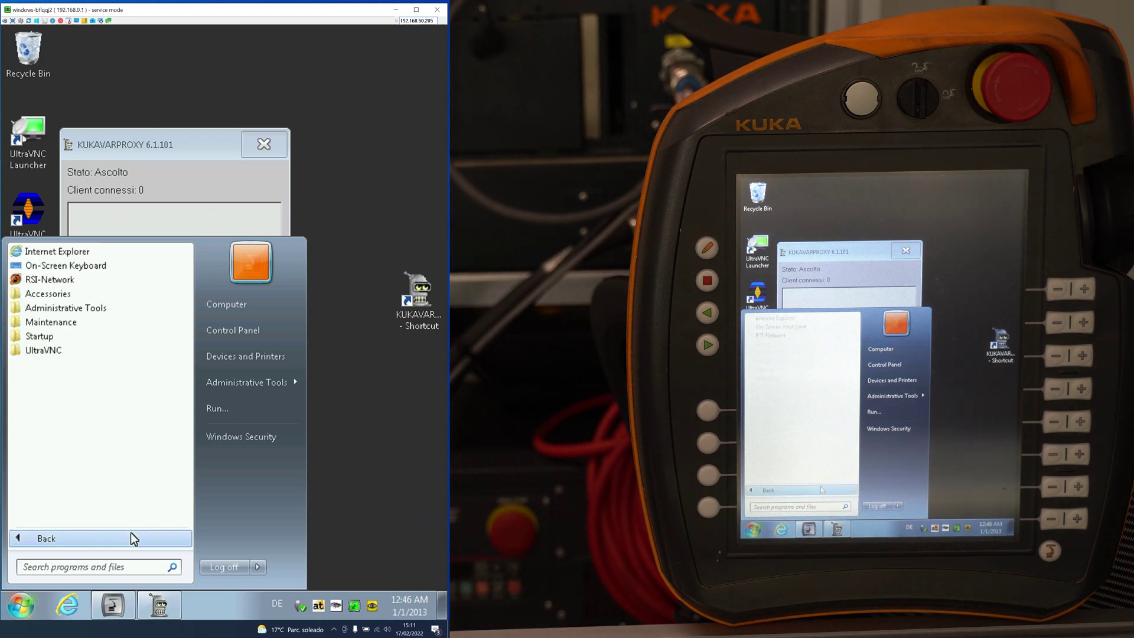
pyautogui.click(63, 352)
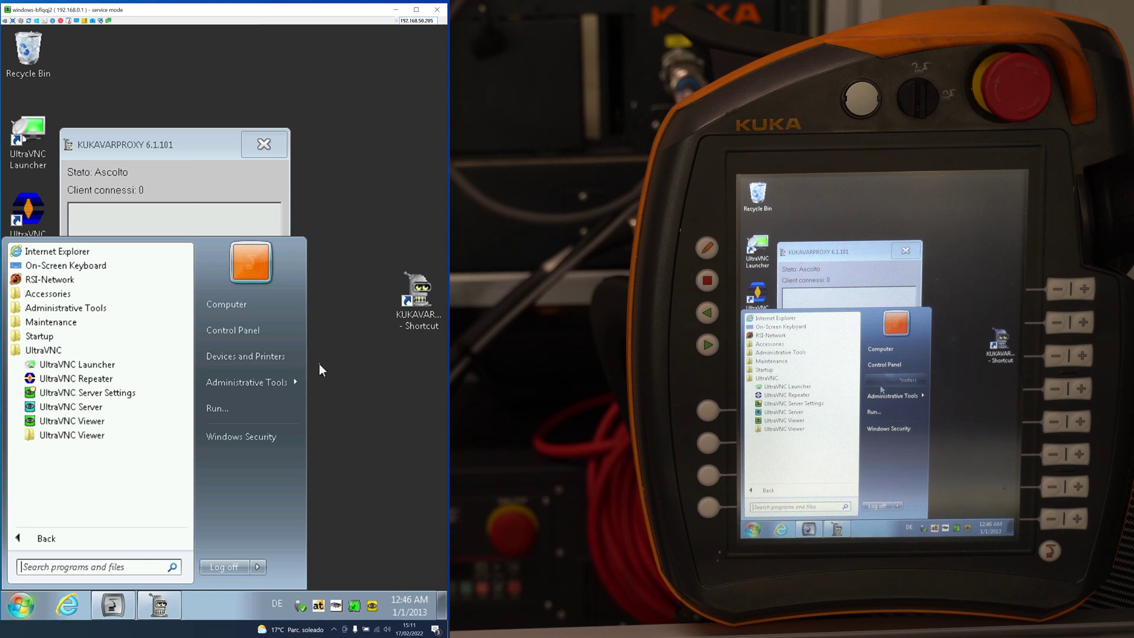
pyautogui.click(58, 336)
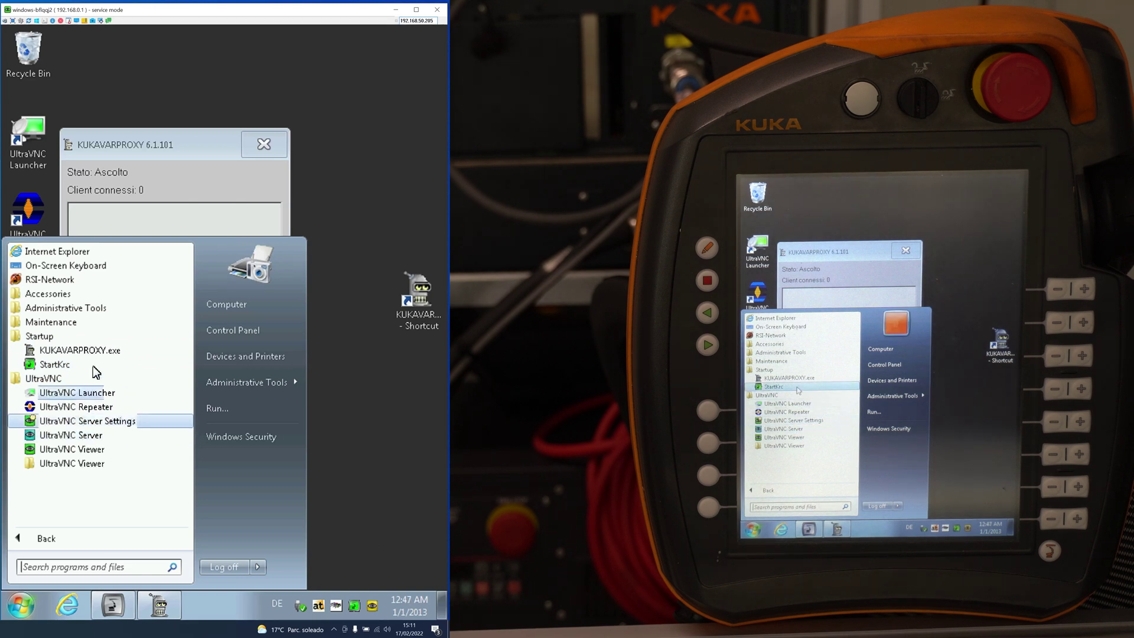
pyautogui.click(94, 335)
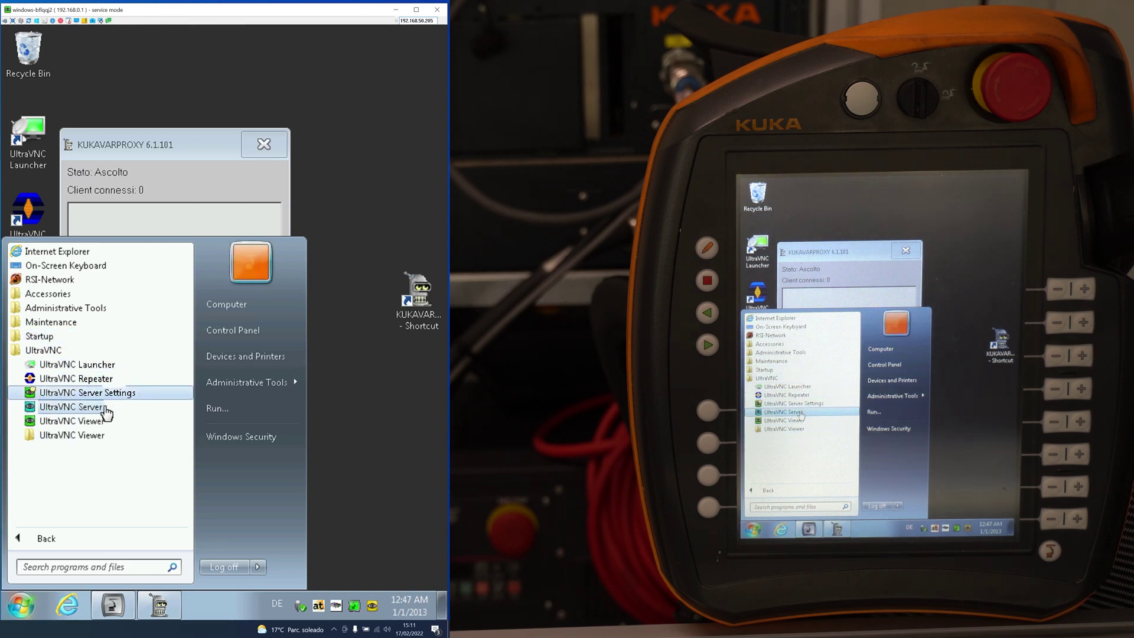
pyautogui.click(99, 410)
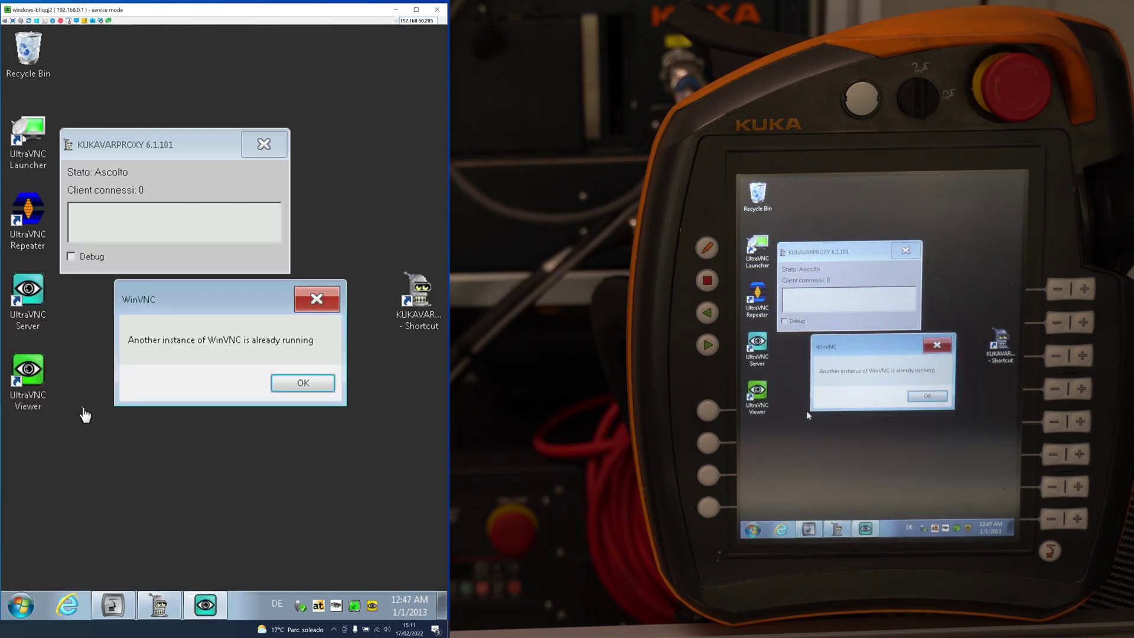
pyautogui.click(309, 385)
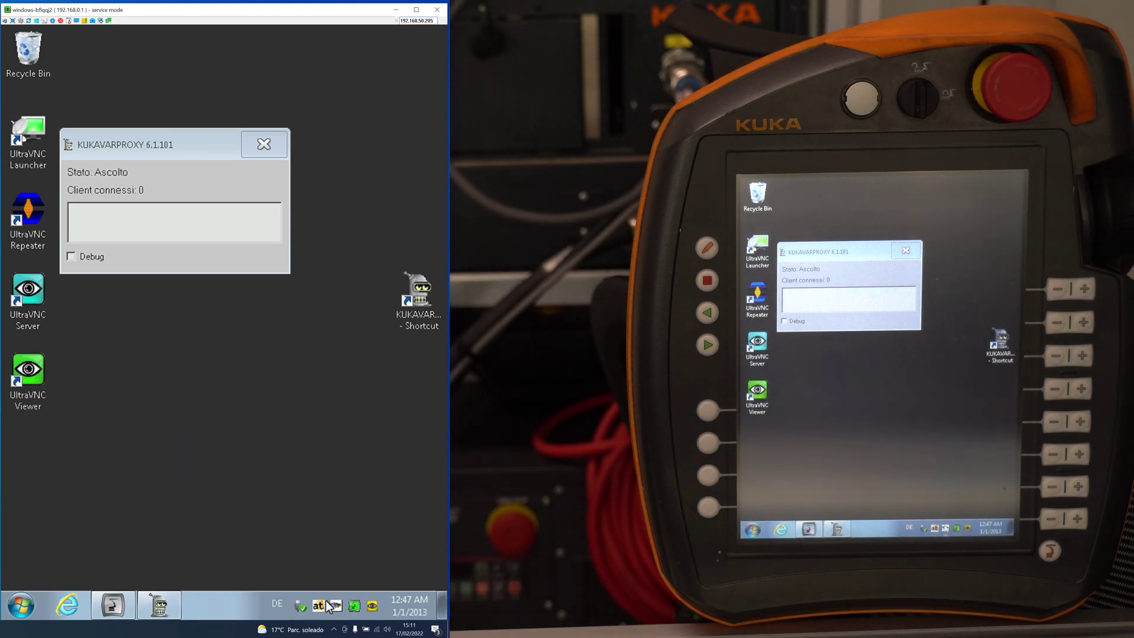
pyautogui.moveTo(371, 604)
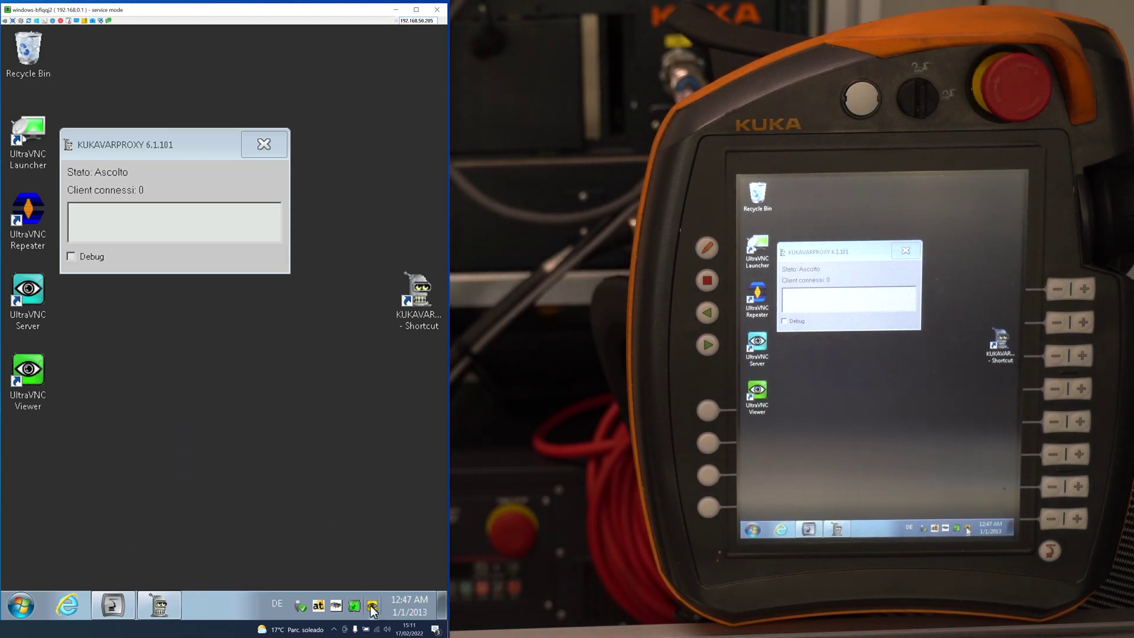
# Step: Open WinVNC Admin Properties, enable RDPmode under Advanced options, and select both password fields
pyautogui.rightClick(372, 606)
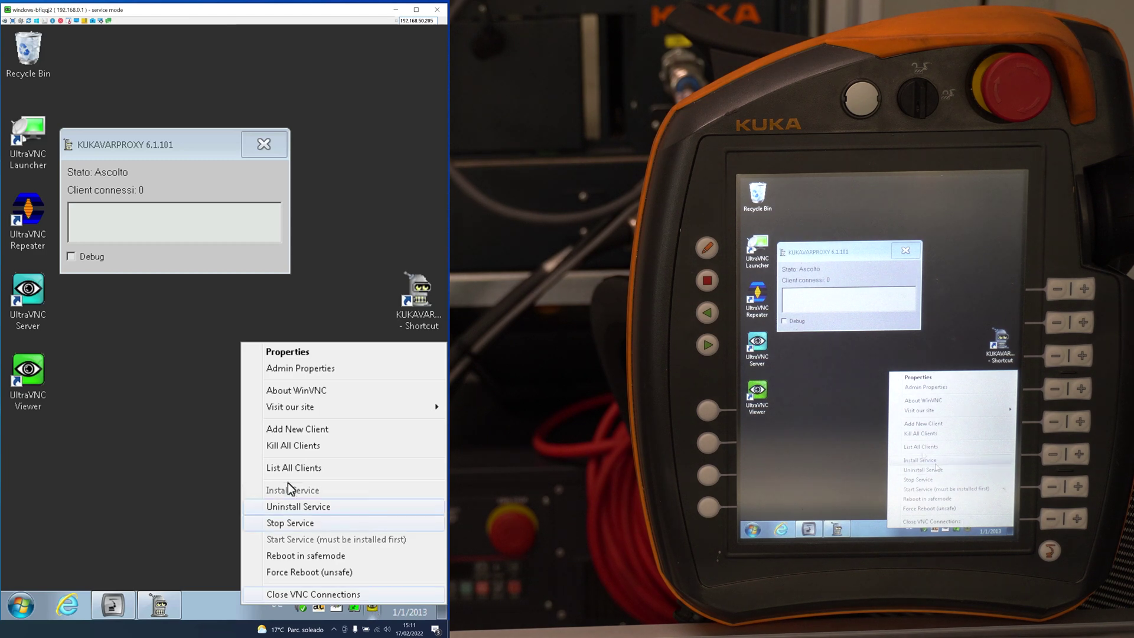
pyautogui.click(307, 370)
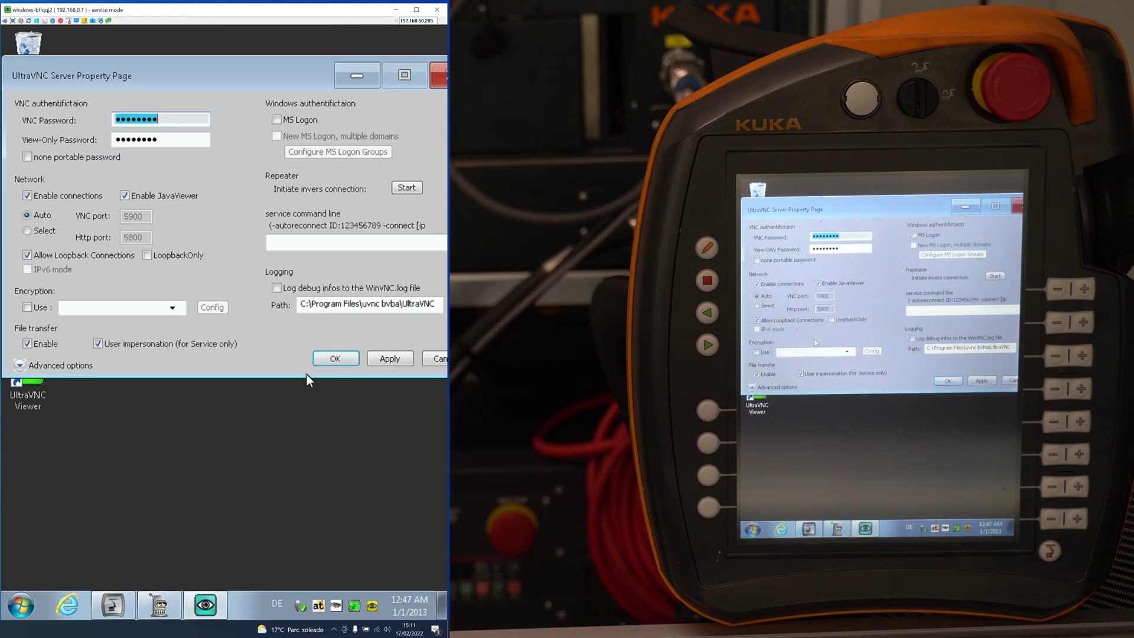
pyautogui.click(40, 361)
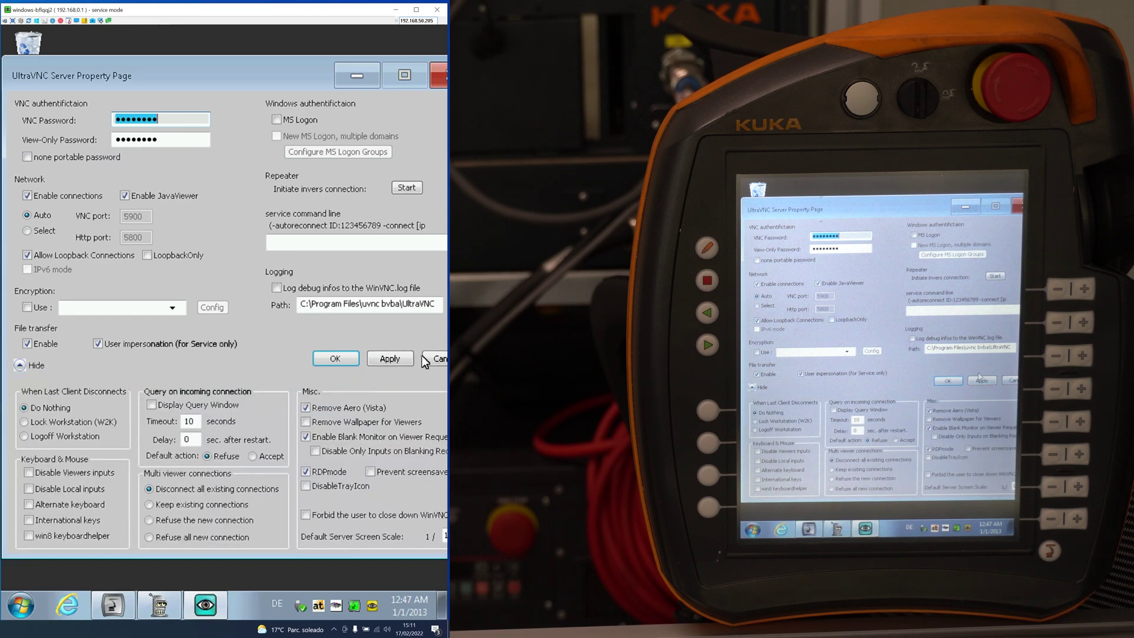
pyautogui.click(305, 471)
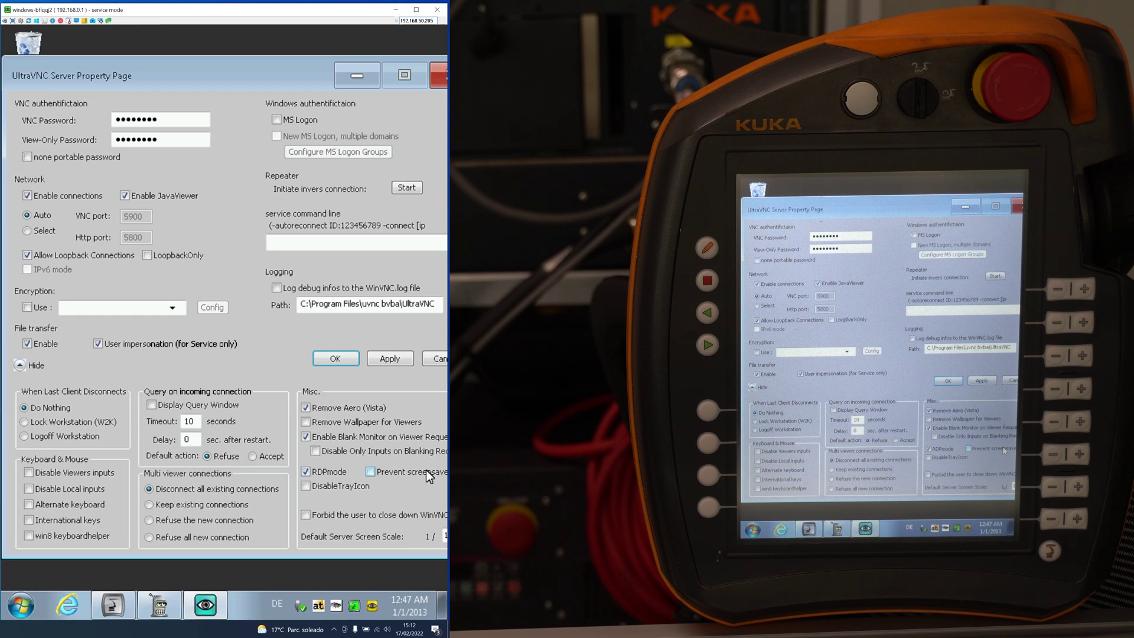
pyautogui.click(184, 120)
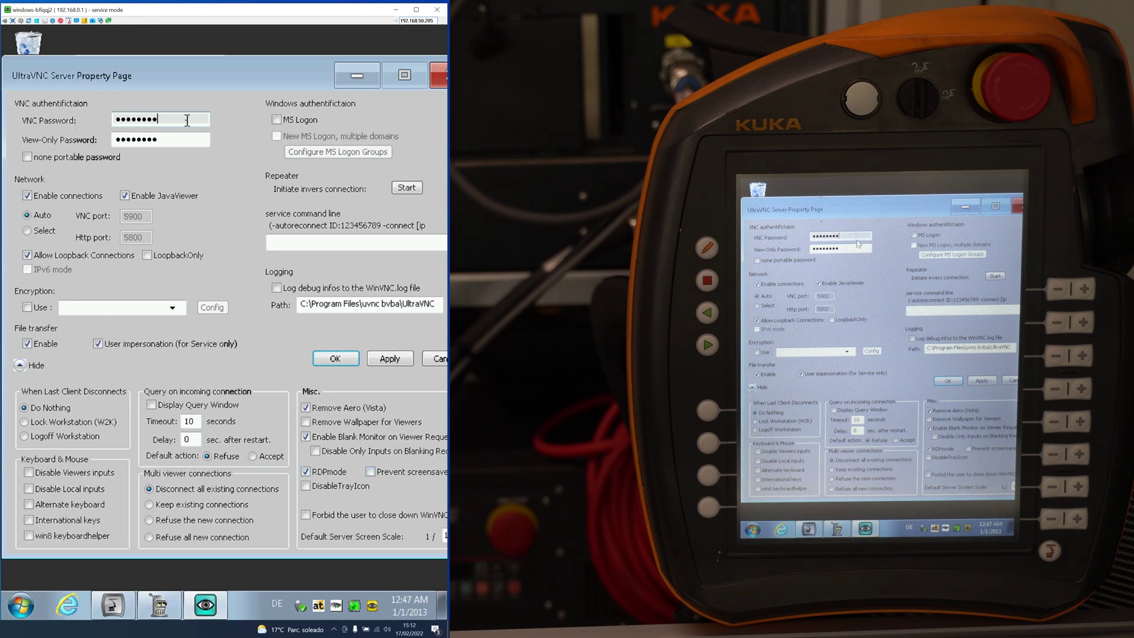
pyautogui.click(186, 136)
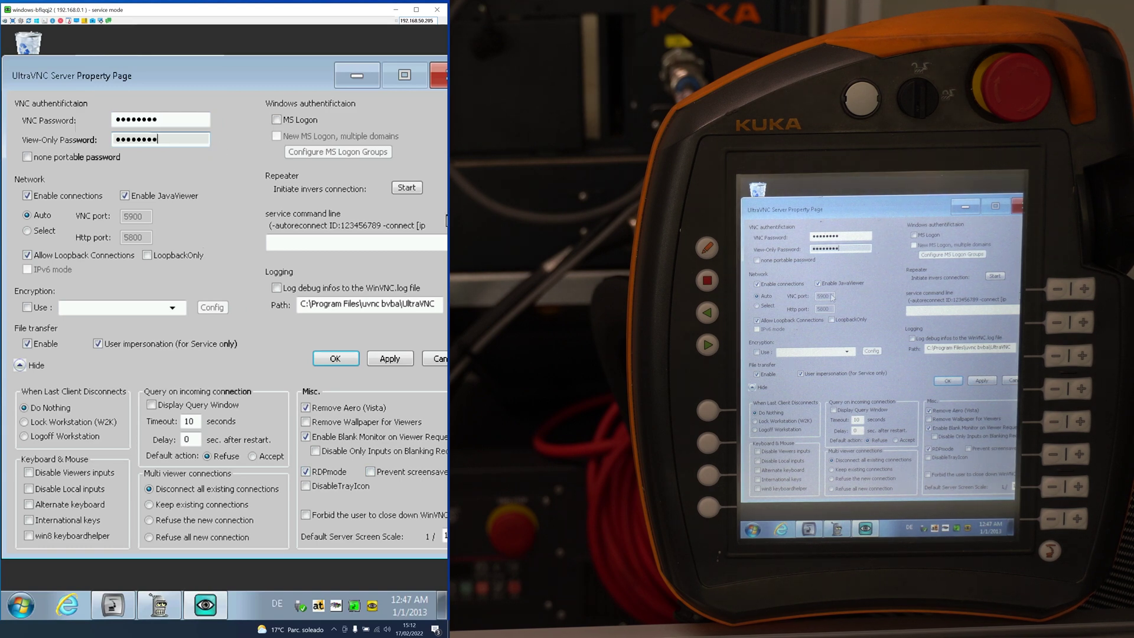
# Step: Return to the KUKA navigator and open the KLI network configuration's NAT port list
pyautogui.click(121, 604)
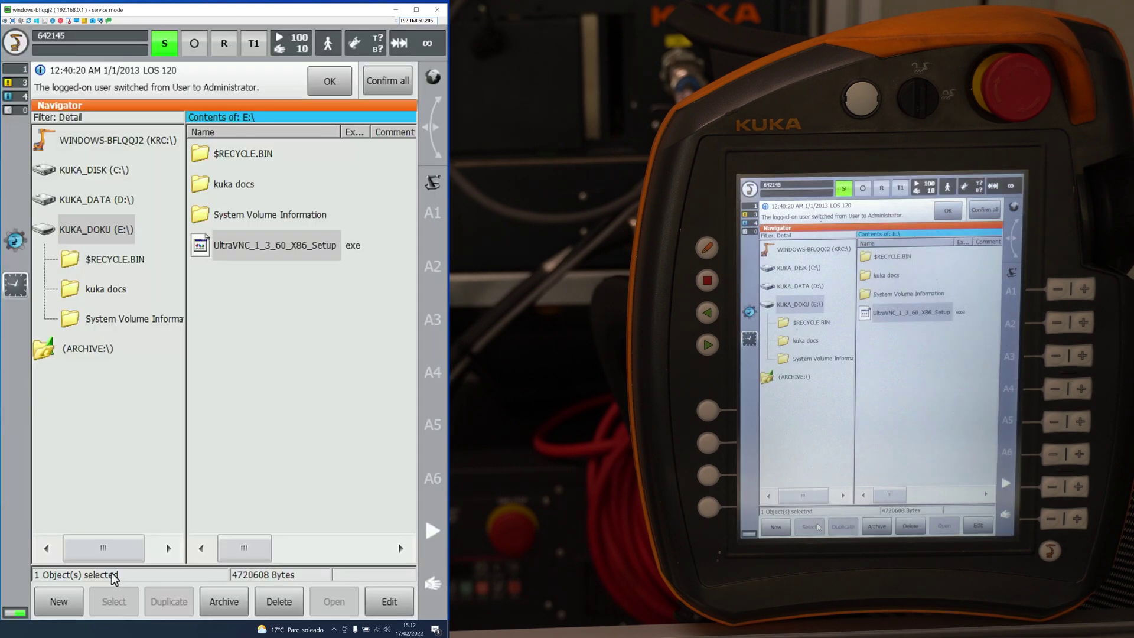
pyautogui.click(97, 229)
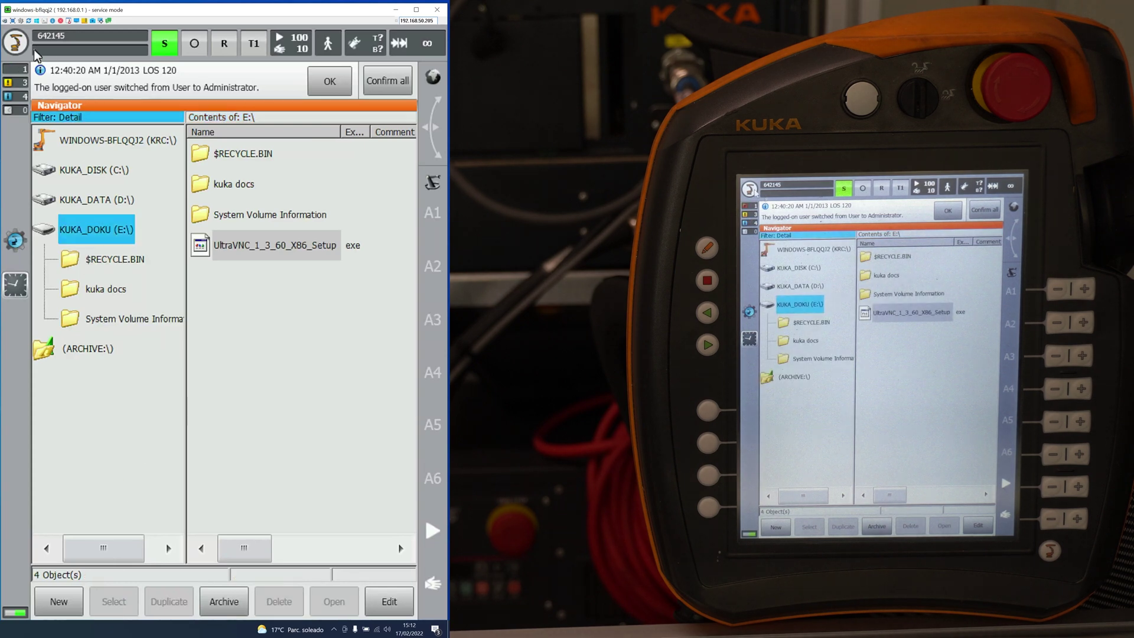
pyautogui.click(15, 42)
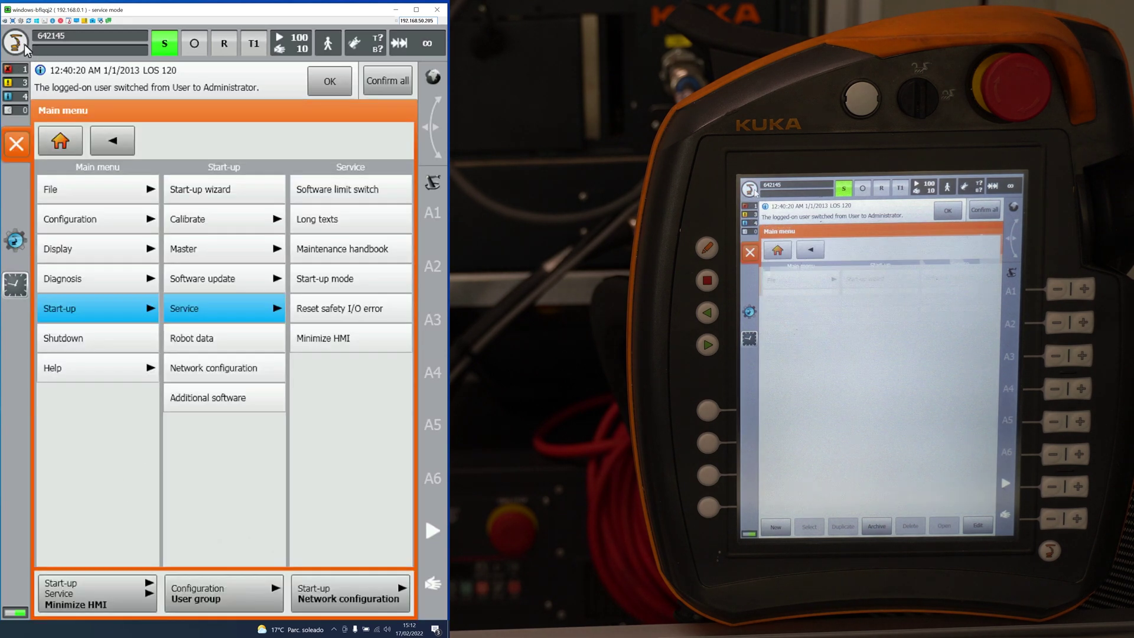
pyautogui.click(205, 362)
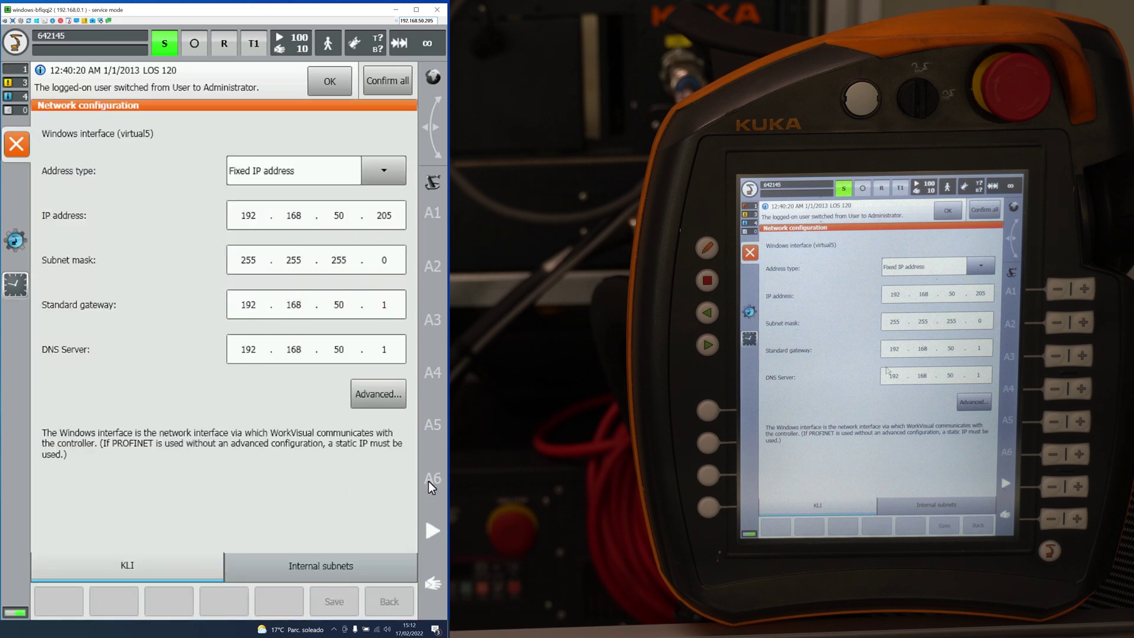
pyautogui.click(403, 402)
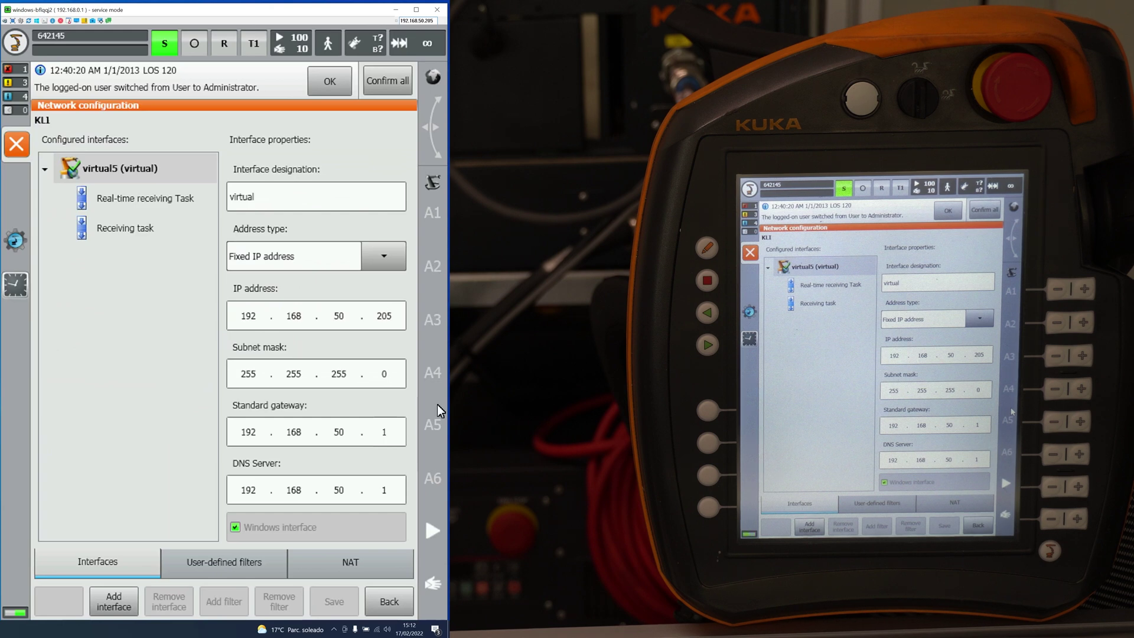
pyautogui.click(341, 562)
pyautogui.click(154, 442)
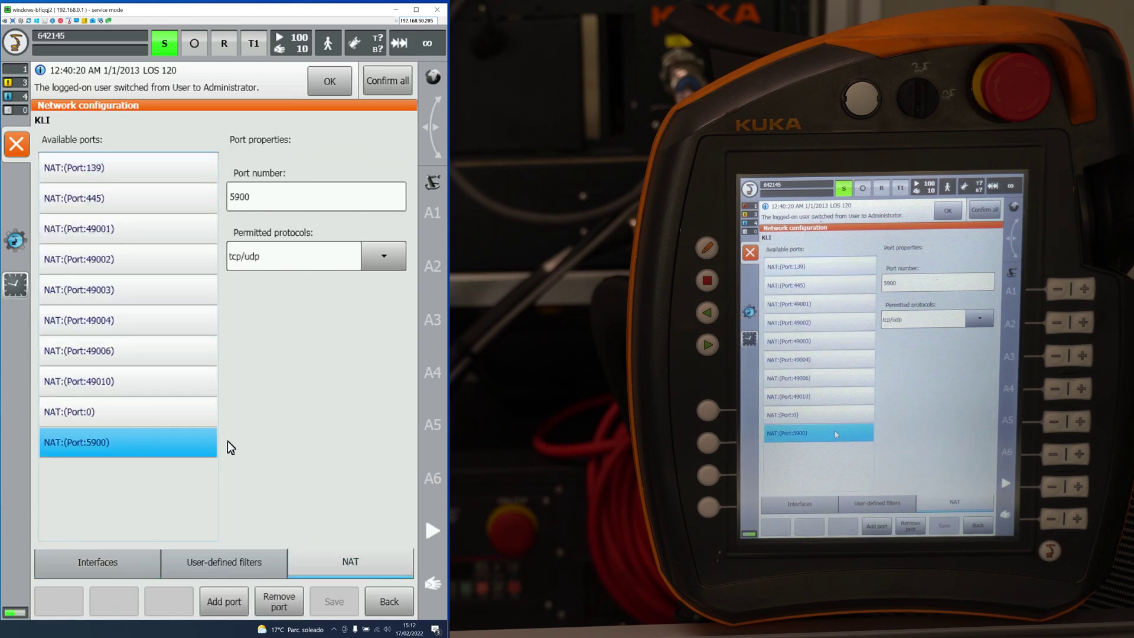
# Step: Add a NAT entry for port 5900 over tcp and save the configuration
pyautogui.click(219, 592)
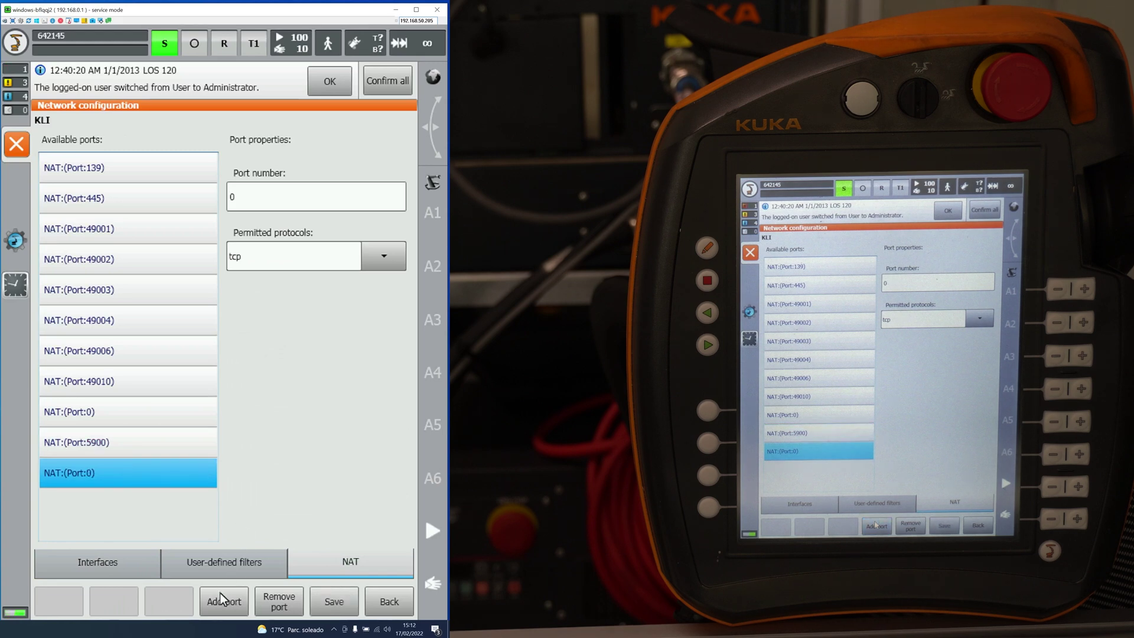
pyautogui.click(259, 196)
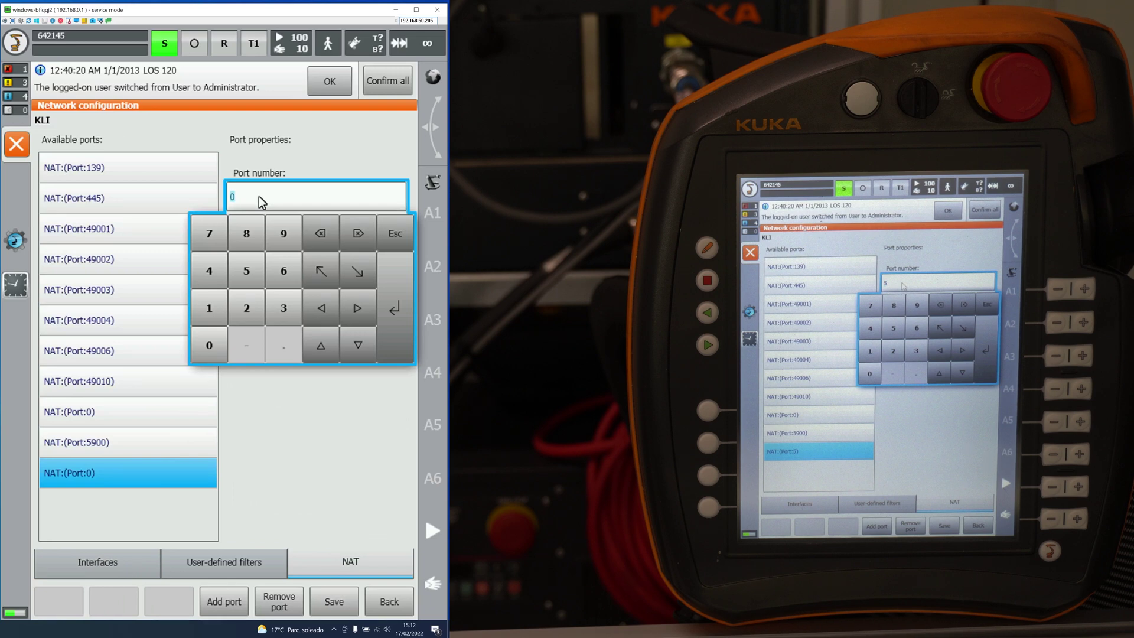
pyautogui.click(328, 369)
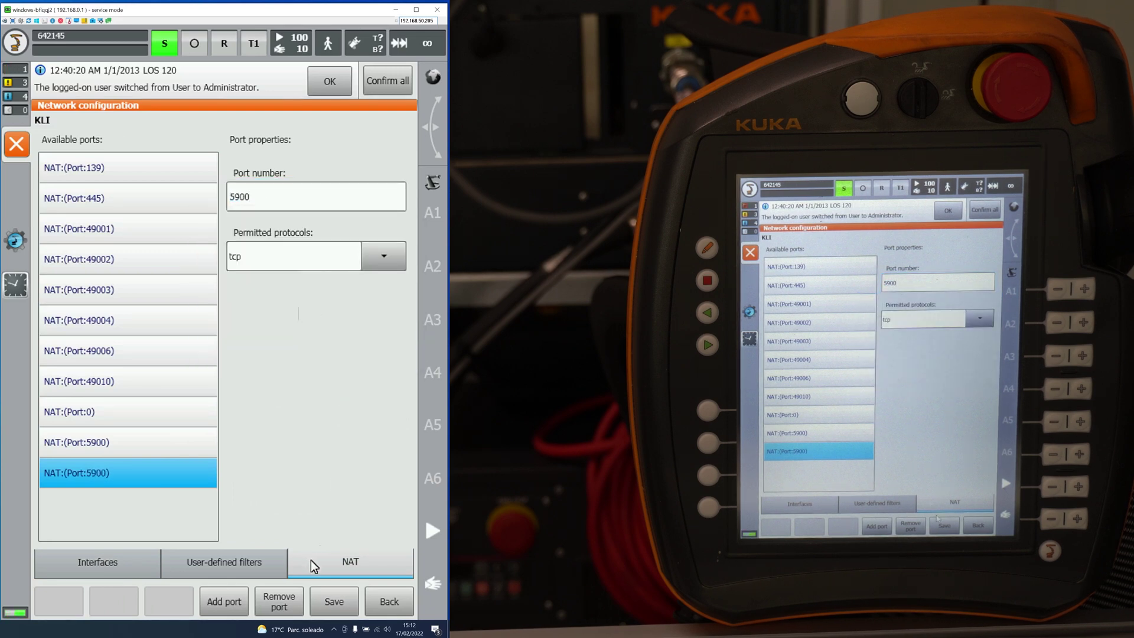
pyautogui.click(329, 598)
pyautogui.click(195, 362)
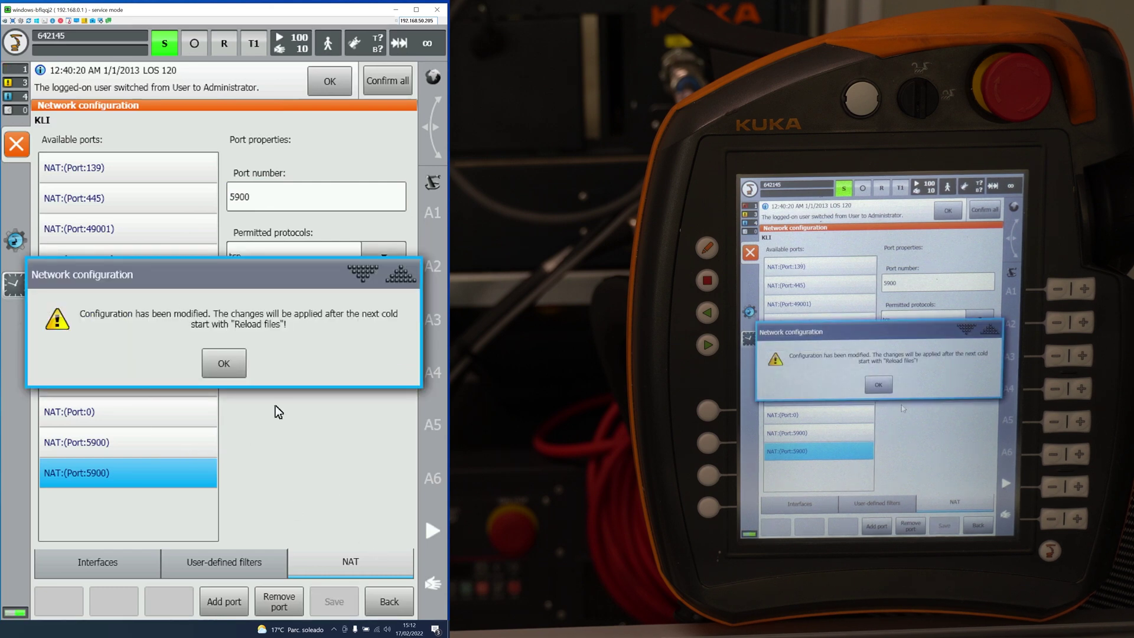
pyautogui.click(234, 371)
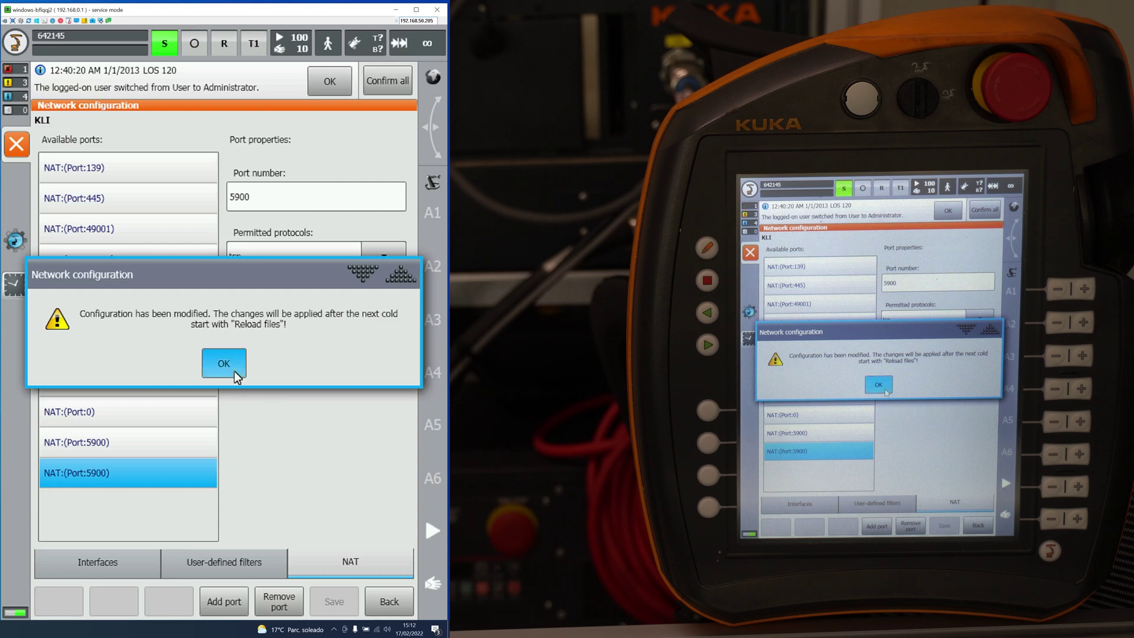
# Step: Remove the duplicate port 5900 NAT entry, keep it as tcp/udp, and save the configuration
pyautogui.click(279, 601)
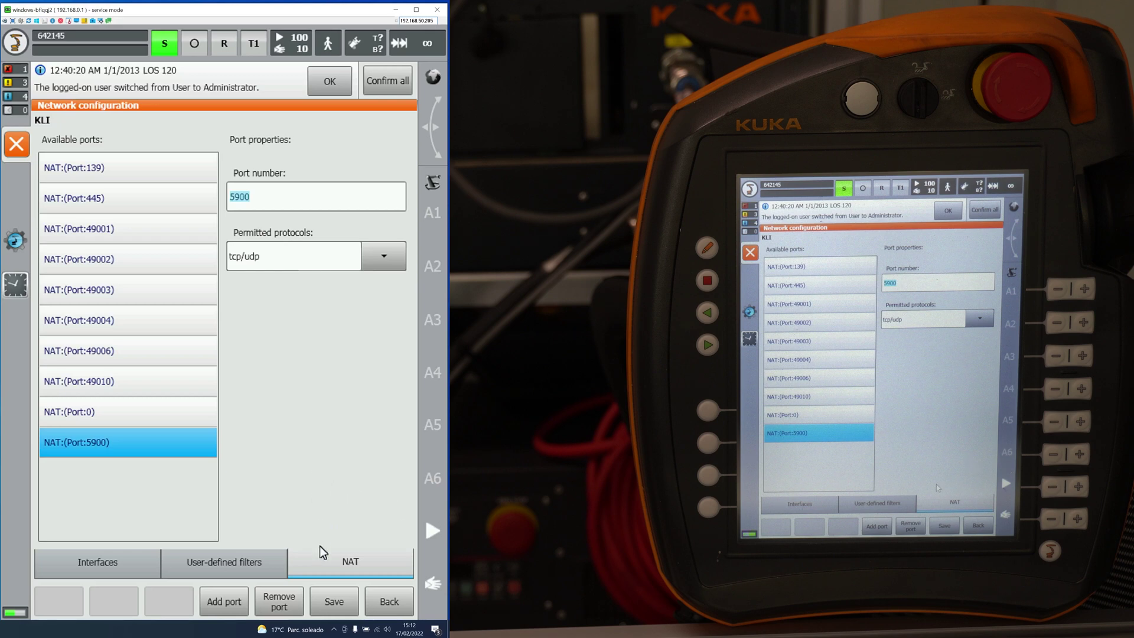
pyautogui.click(331, 590)
pyautogui.click(200, 352)
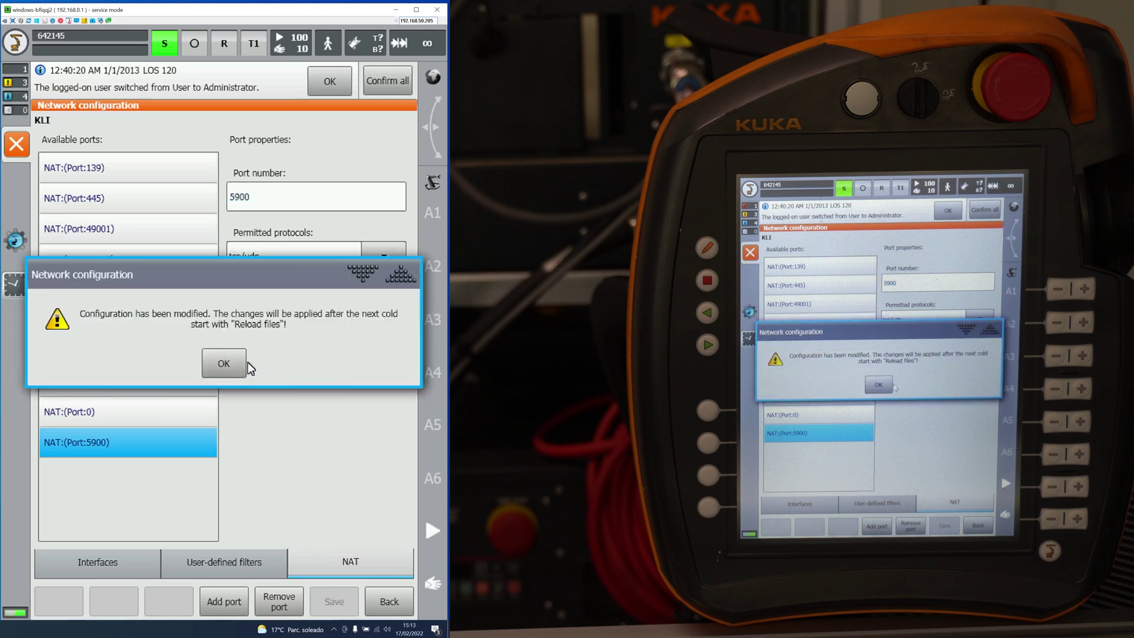
pyautogui.click(242, 360)
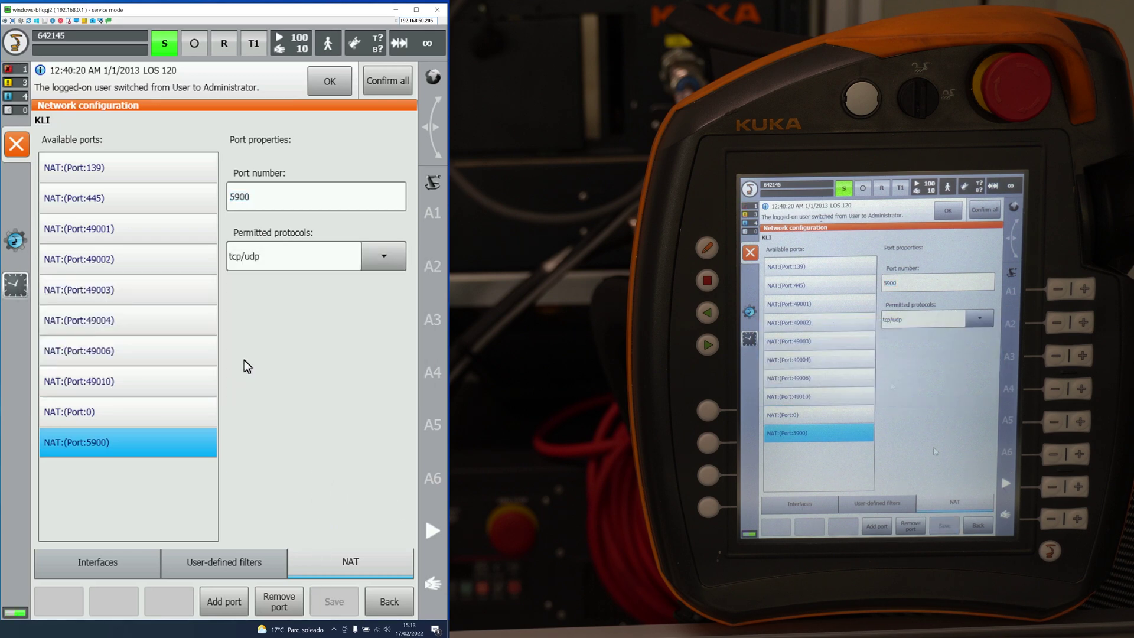
pyautogui.click(17, 144)
# Step: Request a reboot of the control PC from the Shutdown menu
pyautogui.click(14, 53)
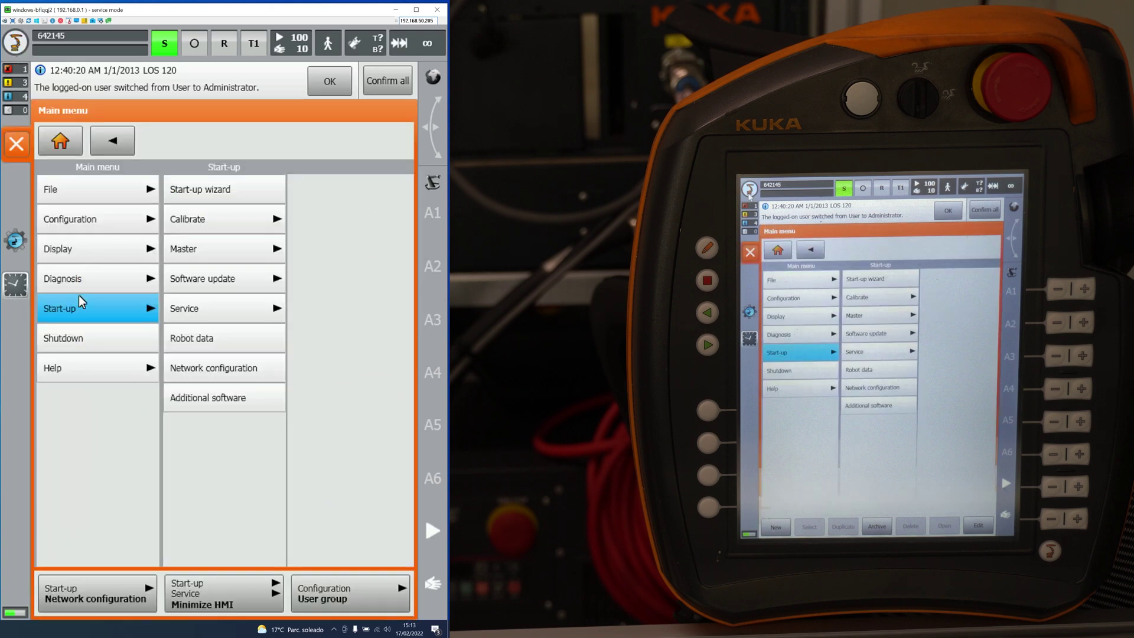
pyautogui.click(87, 349)
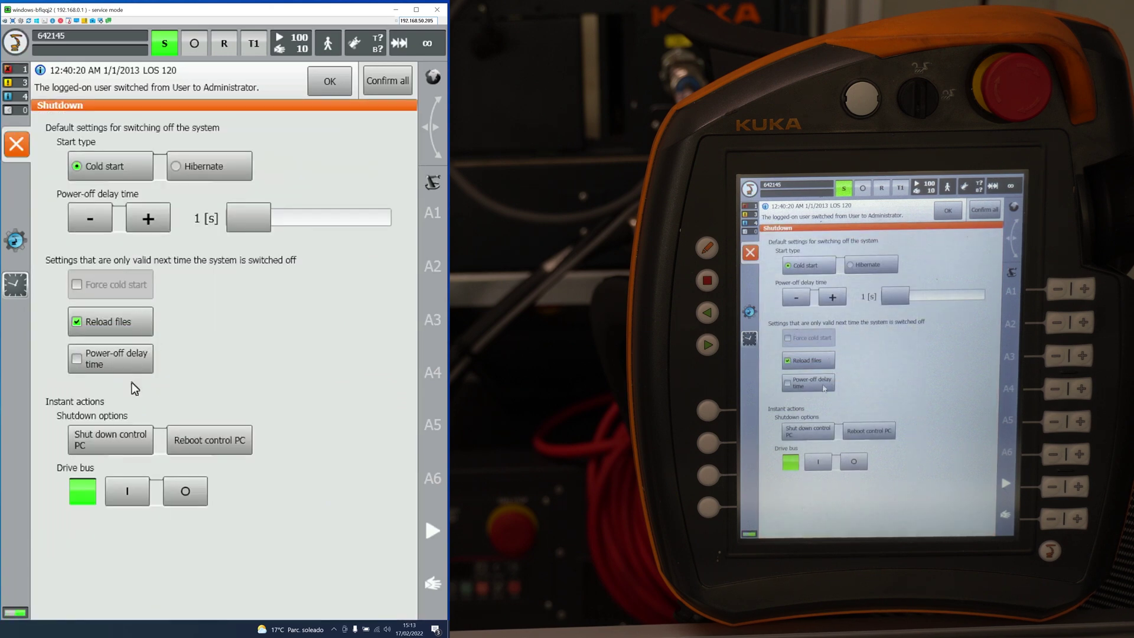
pyautogui.click(213, 443)
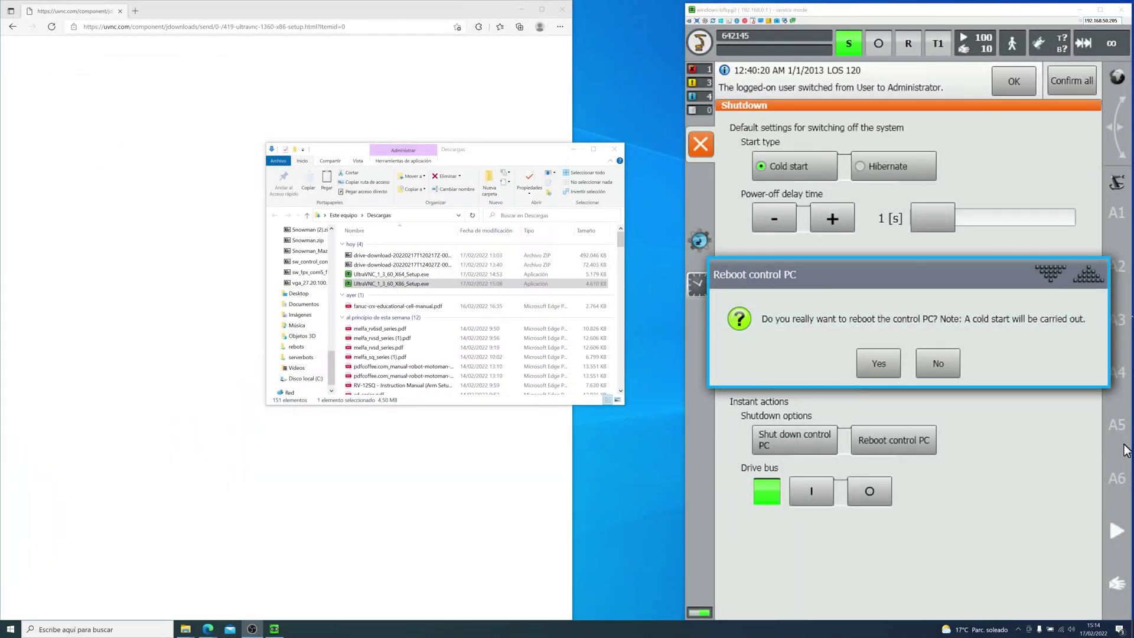
# Step: Dismiss the reboot confirmation and close the controller's Shutdown screen
pyautogui.click(854, 351)
pyautogui.click(952, 365)
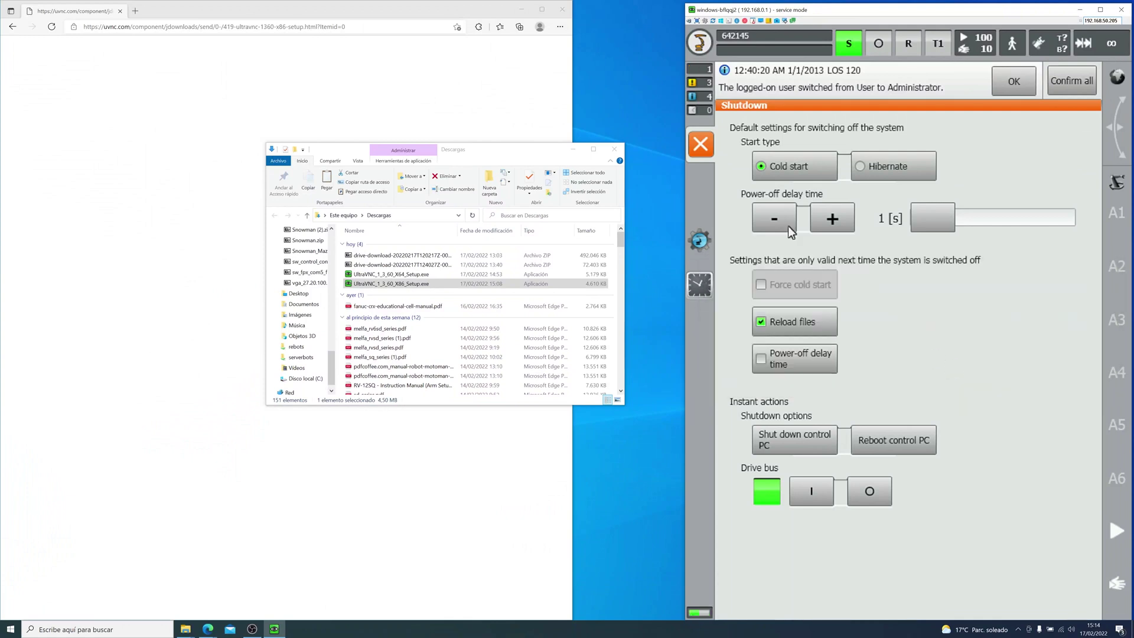
pyautogui.click(709, 149)
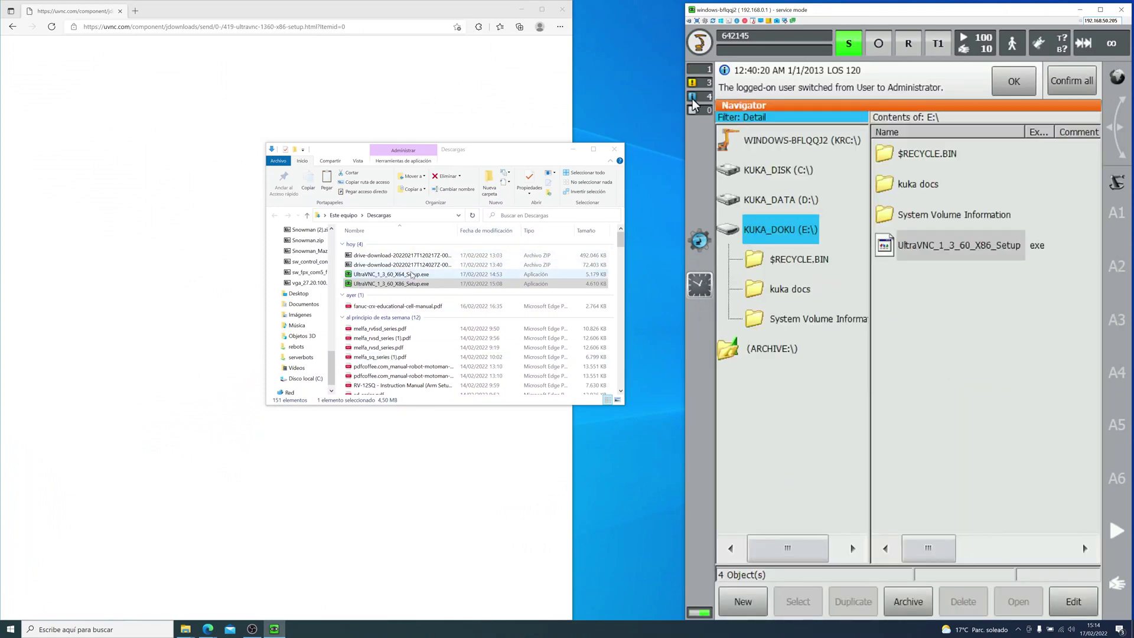
# Step: Run the 64-bit UltraVNC setup in English through to Ready to Install with only Viewer chosen
pyautogui.click(411, 274)
pyautogui.doubleClick(411, 274)
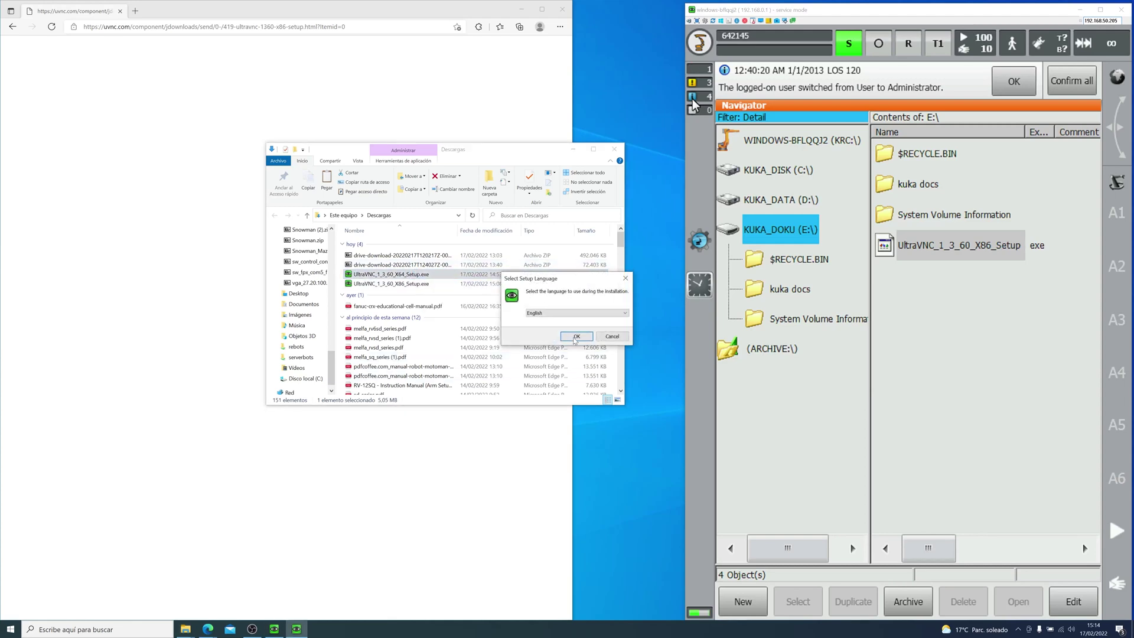
pyautogui.press('Return')
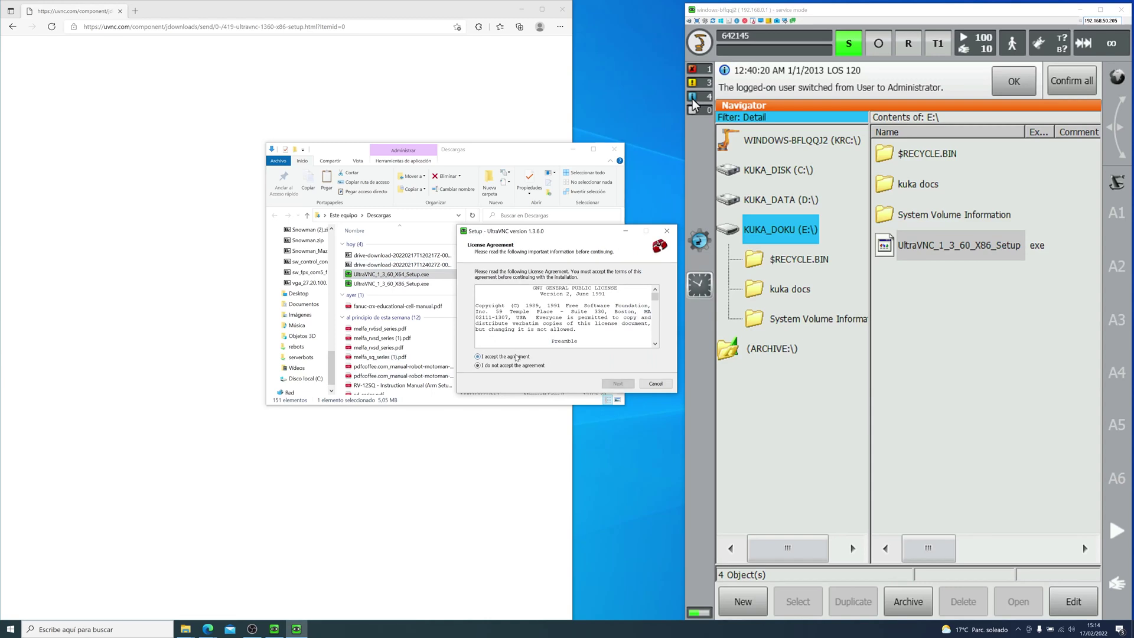
pyautogui.click(618, 383)
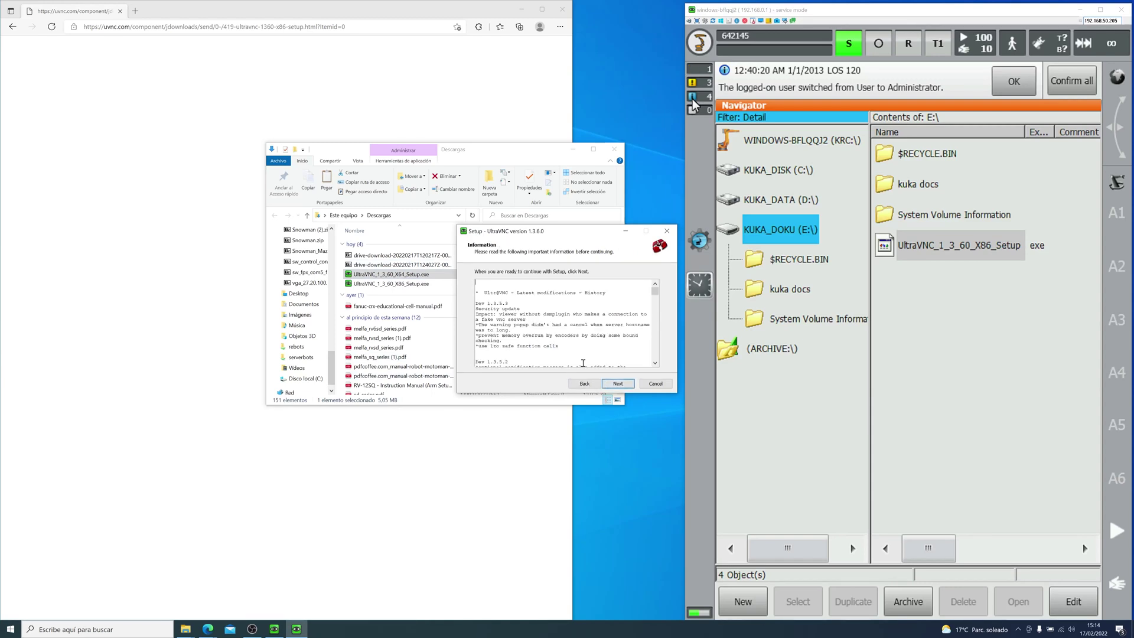
pyautogui.click(617, 384)
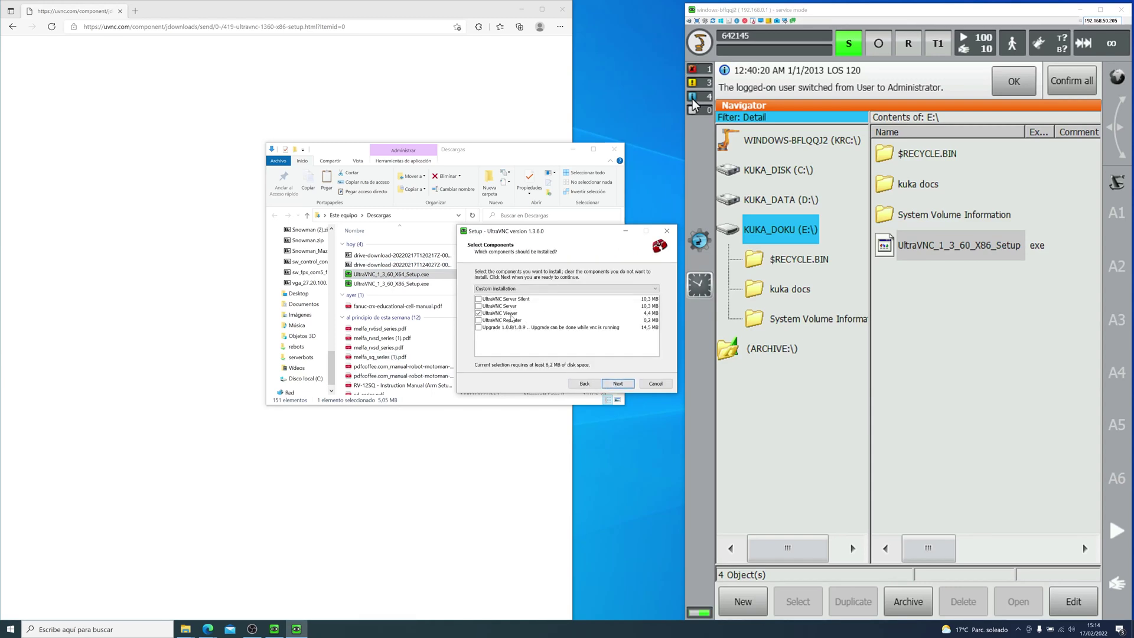
pyautogui.click(618, 384)
pyautogui.click(618, 383)
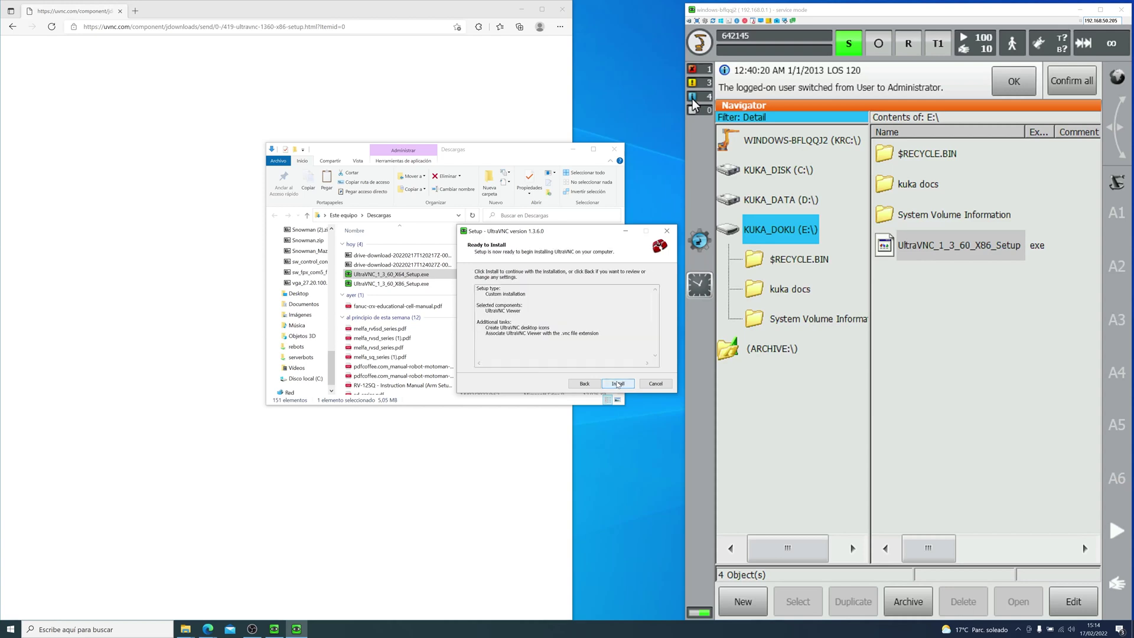
# Step: Cancel and exit the setup, then close the downloads folder and Edge
pyautogui.click(646, 383)
pyautogui.click(600, 361)
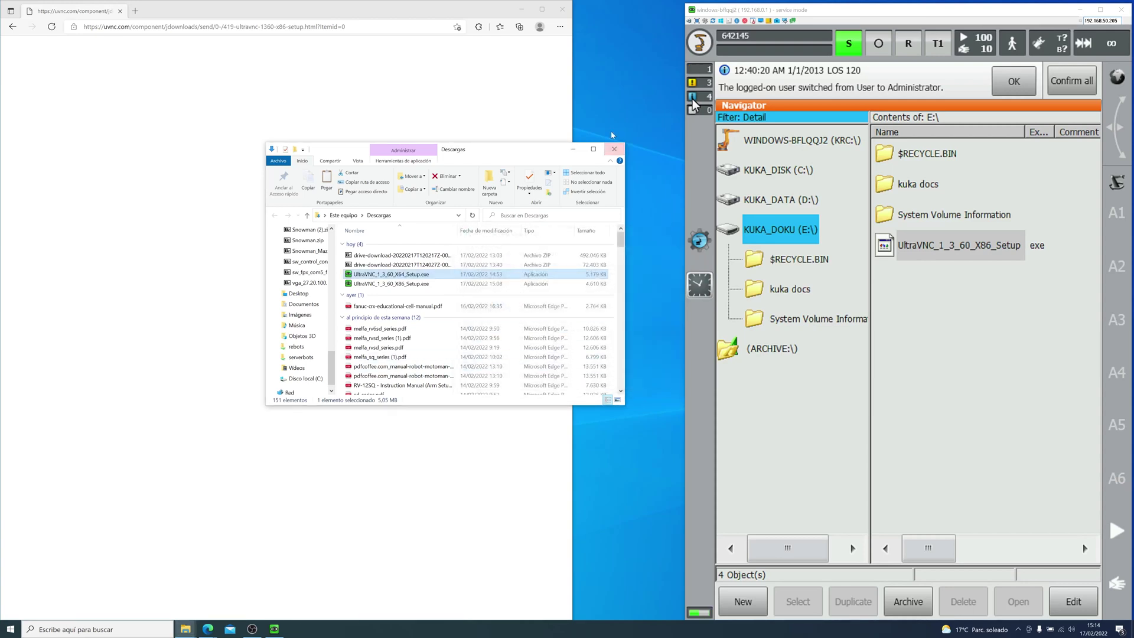
pyautogui.click(614, 148)
pyautogui.click(561, 9)
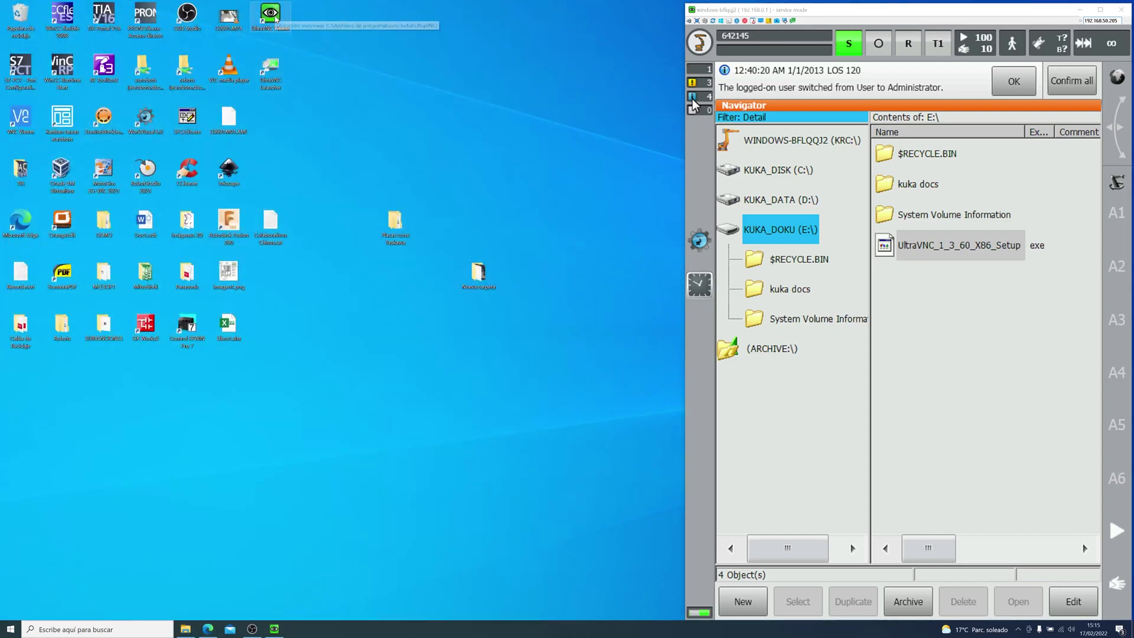
# Step: Launch UltraVNC Viewer from the desktop and expand its connection options
pyautogui.moveTo(277, 21); pyautogui.dragTo(317, 64)
pyautogui.doubleClick(317, 64)
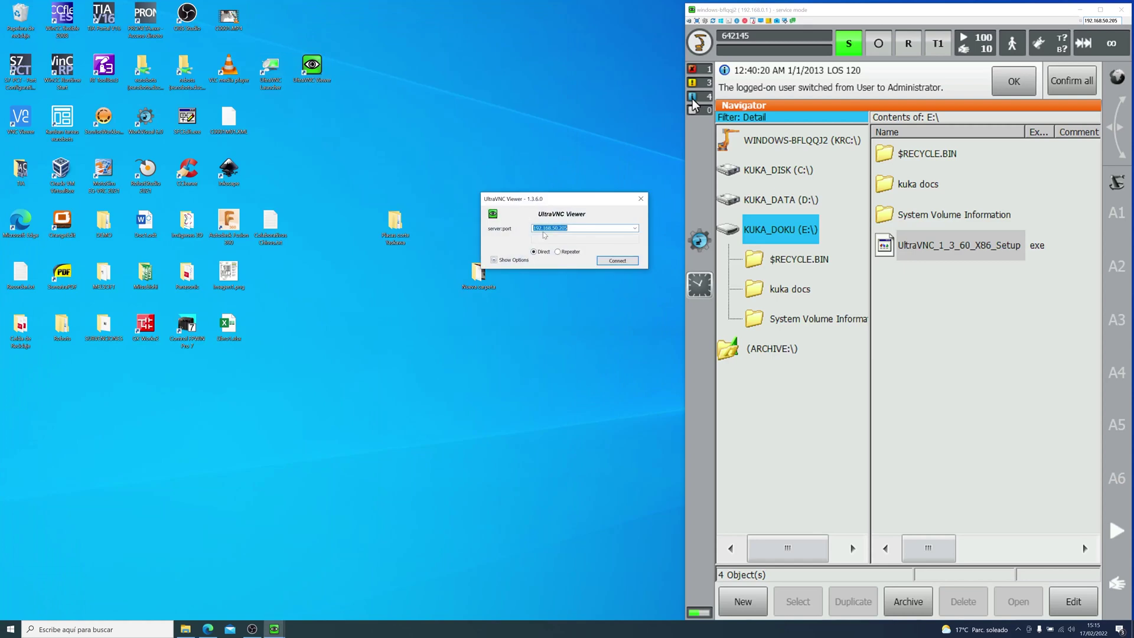
pyautogui.click(514, 260)
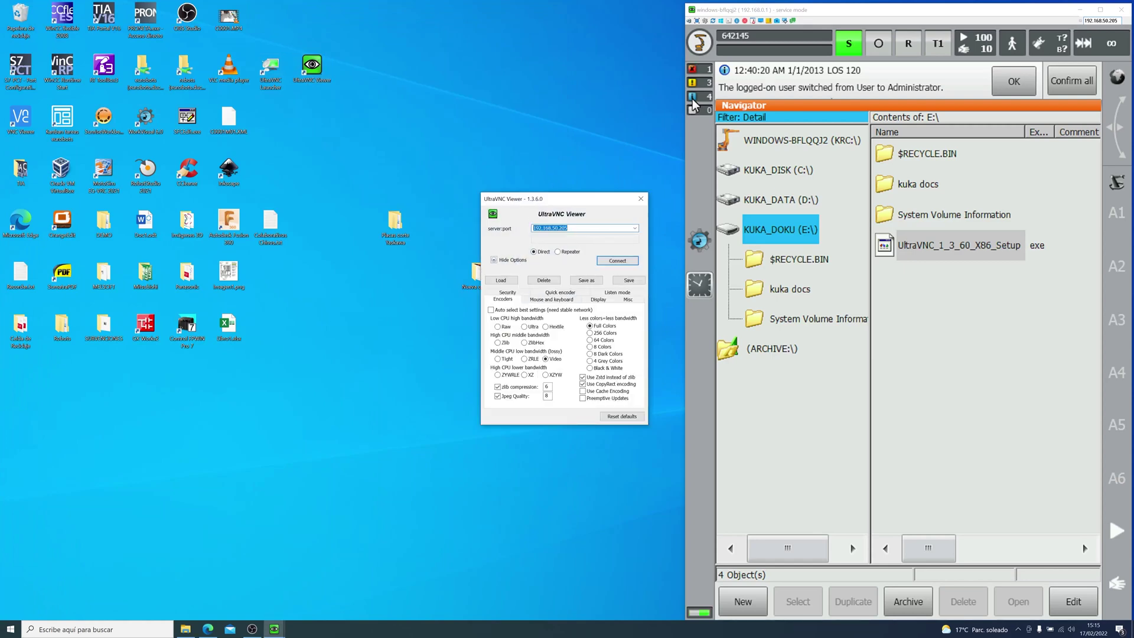
# Step: Open the controller's network configuration to check its IP address
pyautogui.click(694, 105)
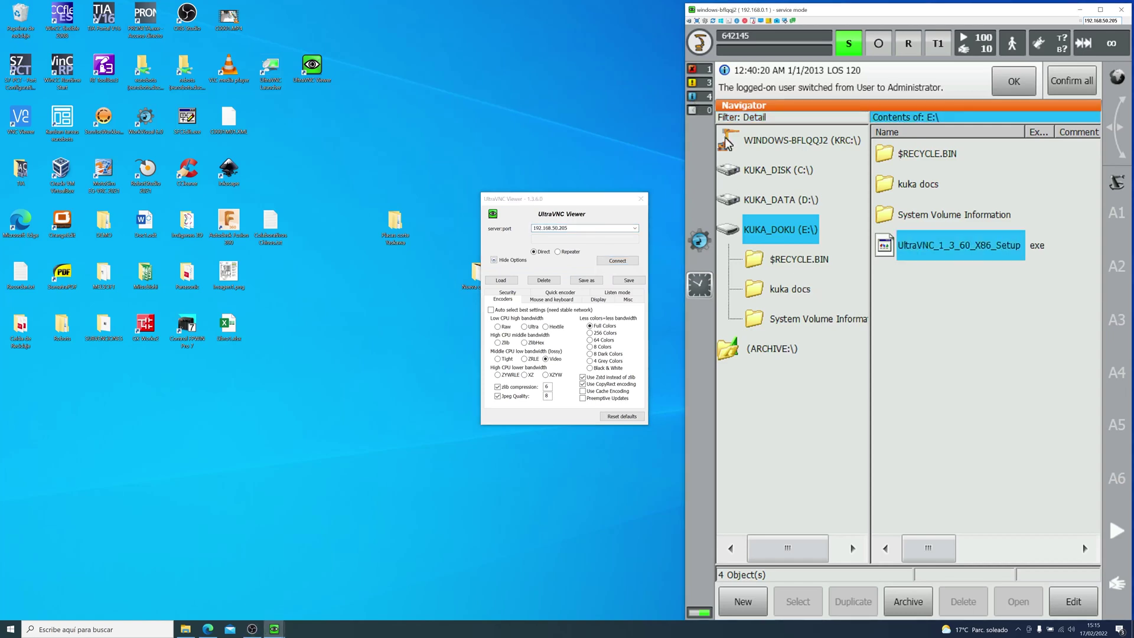
pyautogui.click(701, 53)
pyautogui.click(792, 314)
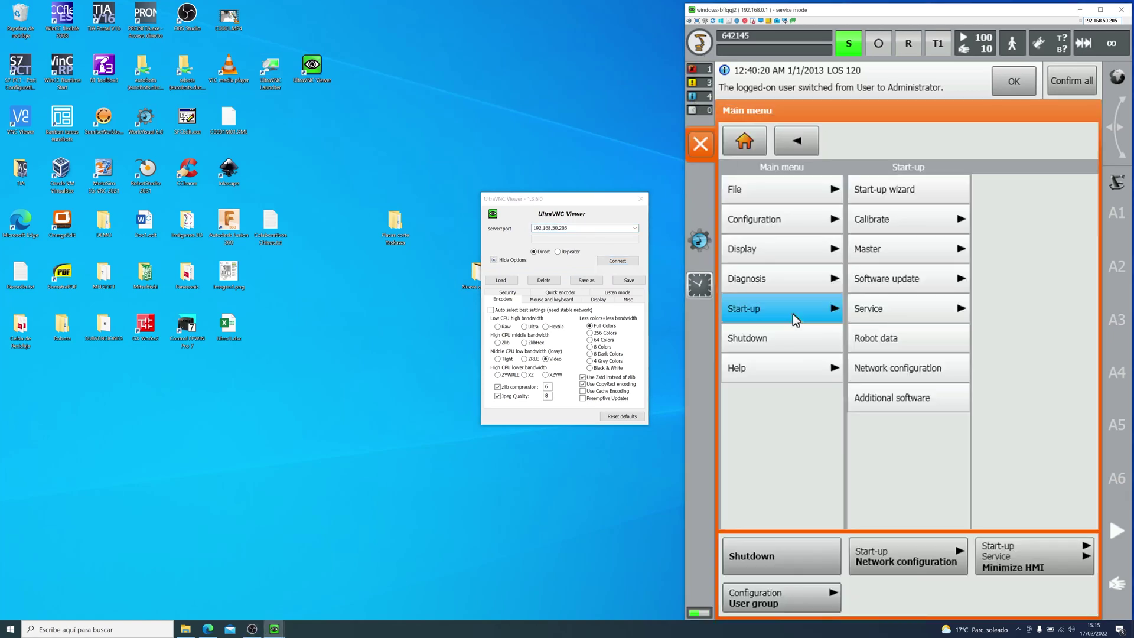
pyautogui.click(910, 363)
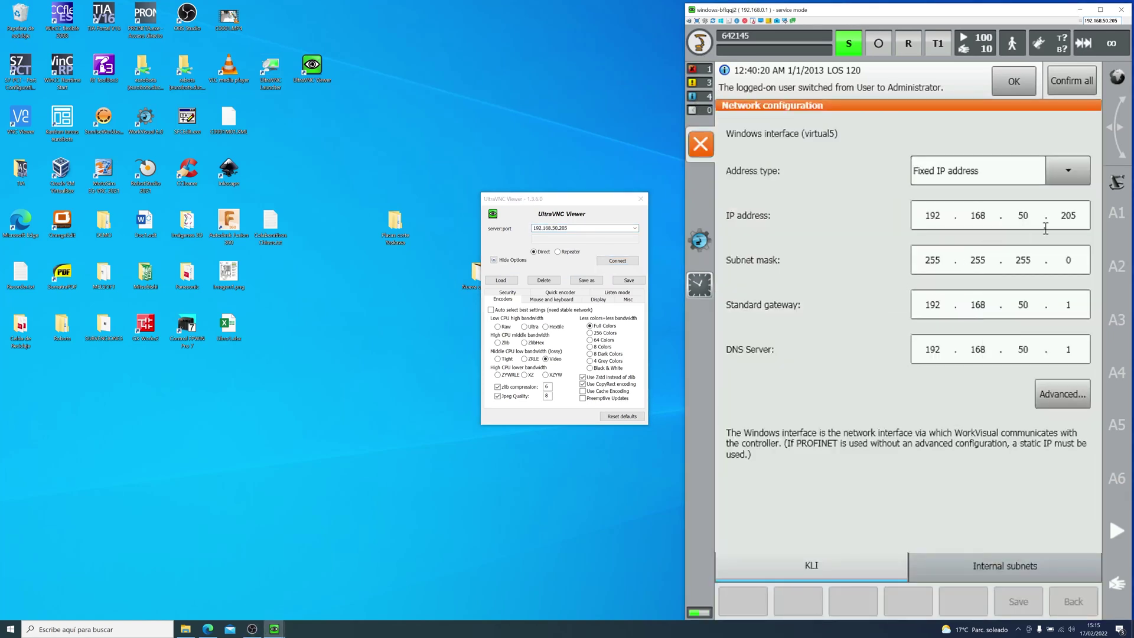
# Step: Connect to 192.168.50.205 and log on with the VNC password
pyautogui.click(580, 226)
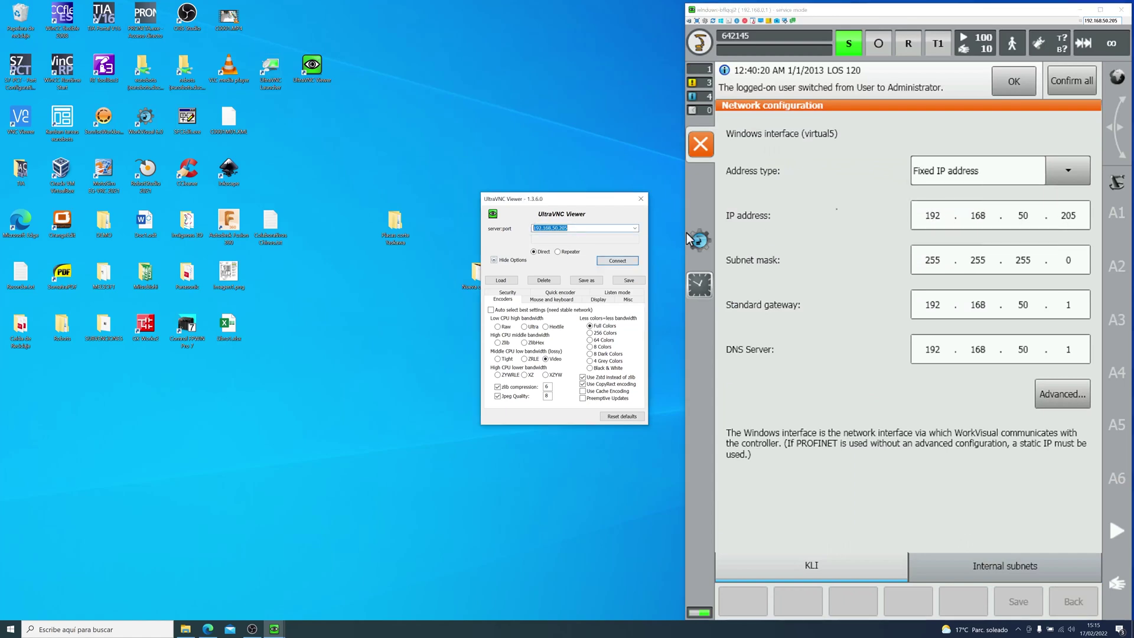
pyautogui.click(620, 262)
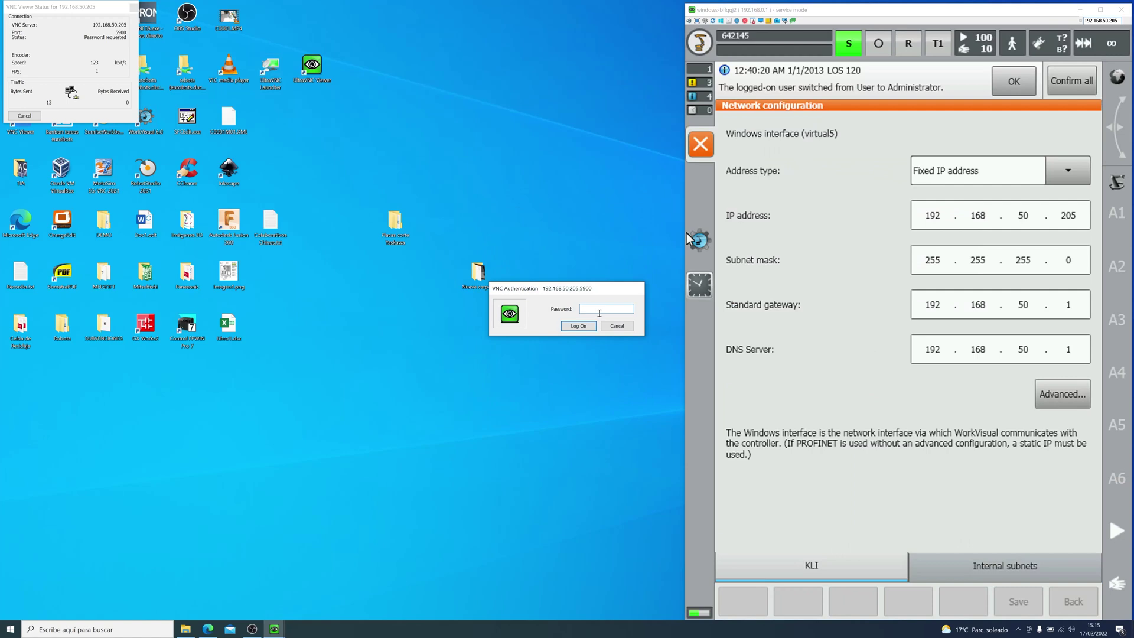
pyautogui.click(578, 326)
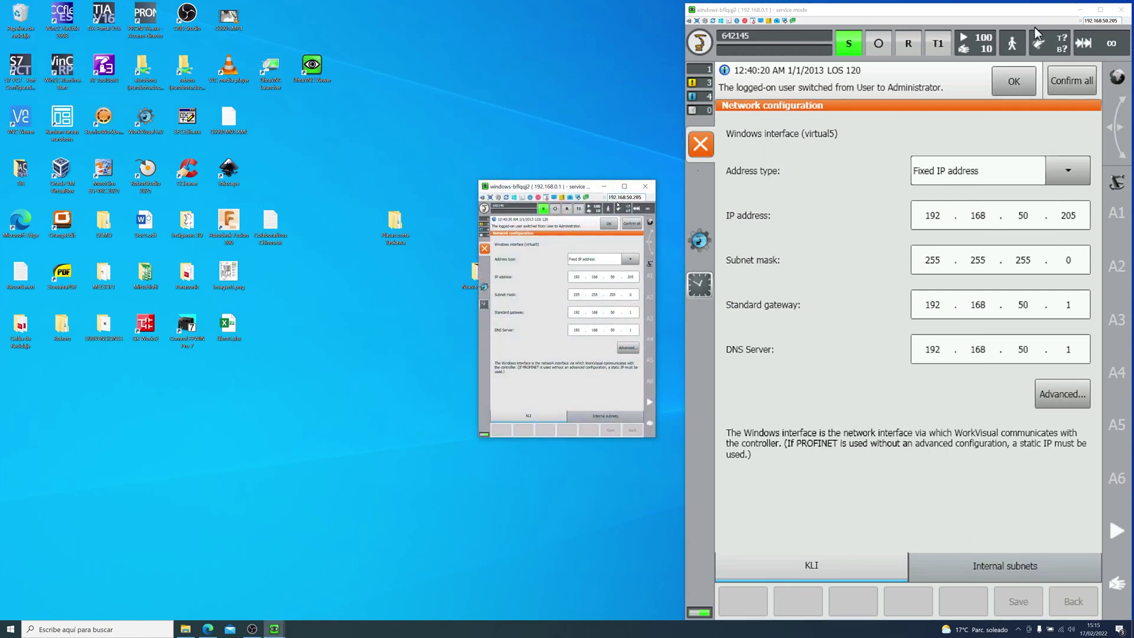
# Step: Close the small VNC window, then log on as Administrator via Configuration > User group
pyautogui.click(645, 187)
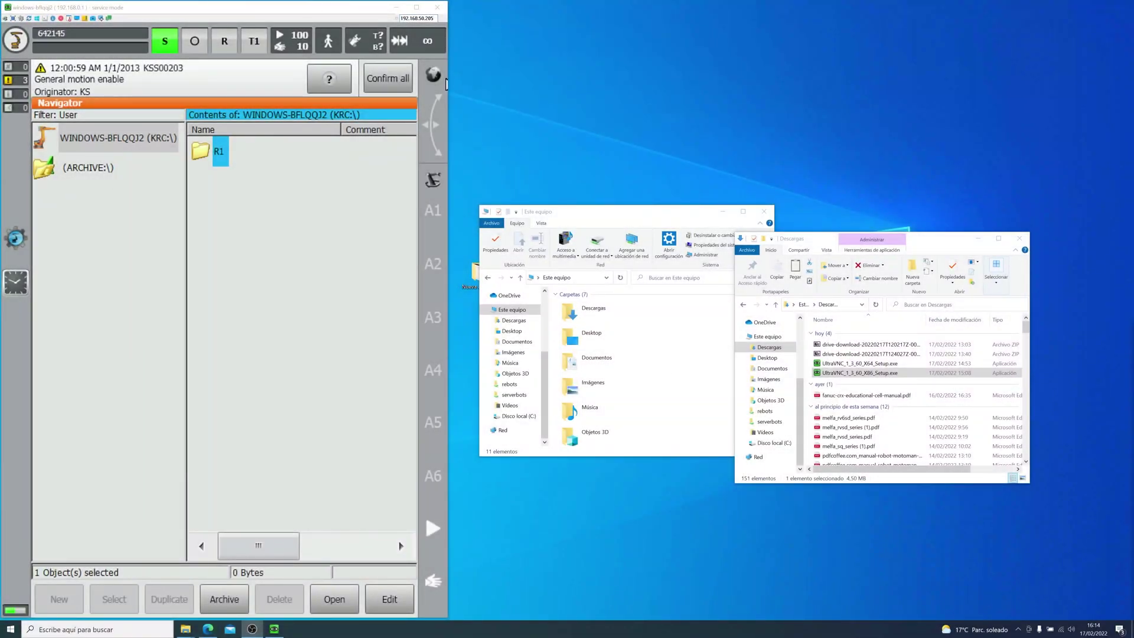
pyautogui.click(260, 78)
pyautogui.click(18, 46)
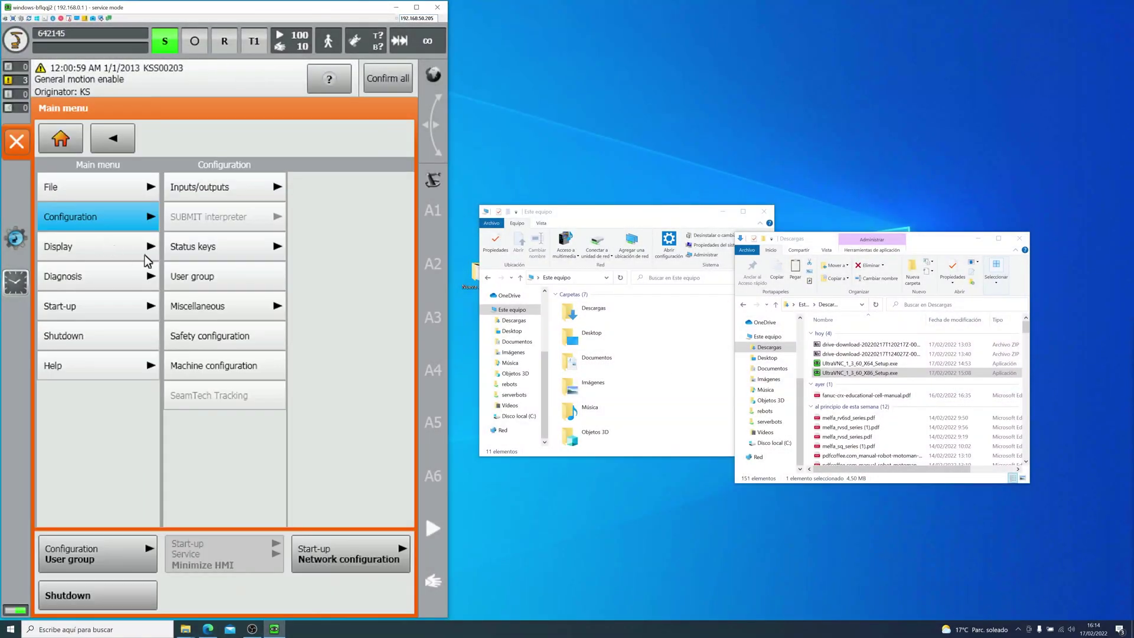
pyautogui.click(203, 277)
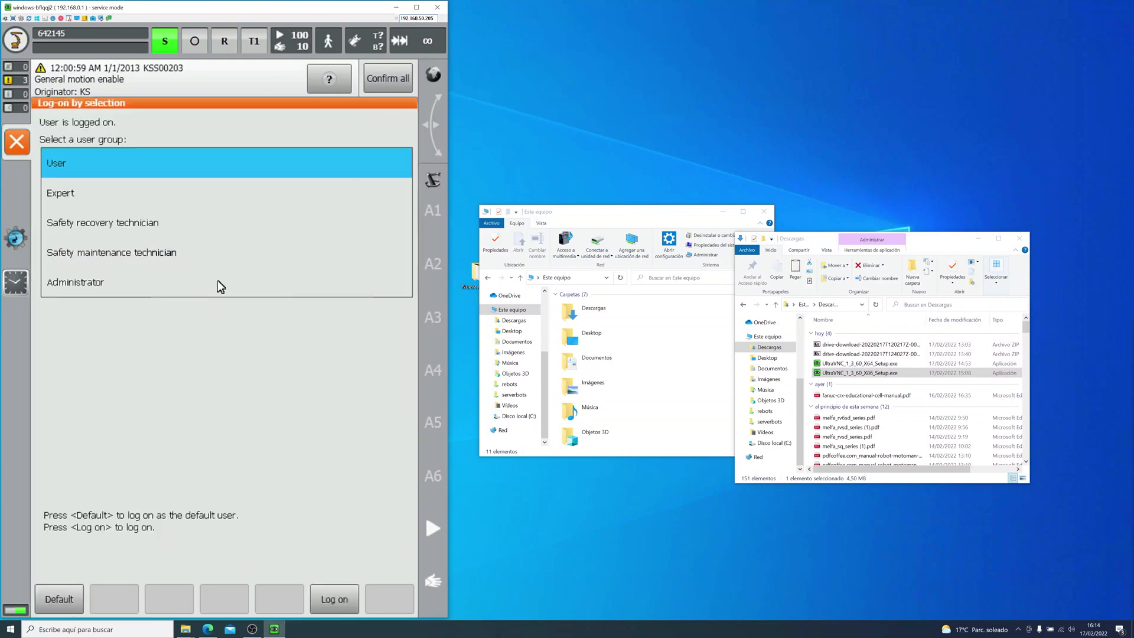
pyautogui.click(211, 285)
pyautogui.write('kuka')
pyautogui.press('Return')
pyautogui.click(17, 42)
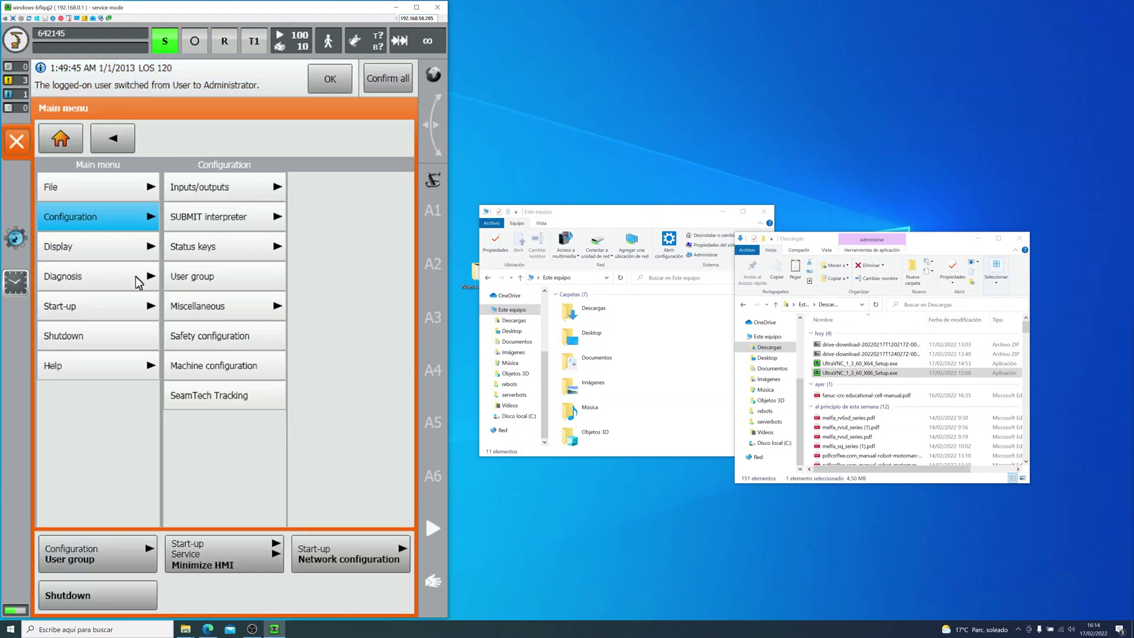
# Step: Minimize the KUKA HMI and open user account management in Windows Control Panel
pyautogui.click(140, 304)
pyautogui.click(235, 307)
pyautogui.click(330, 334)
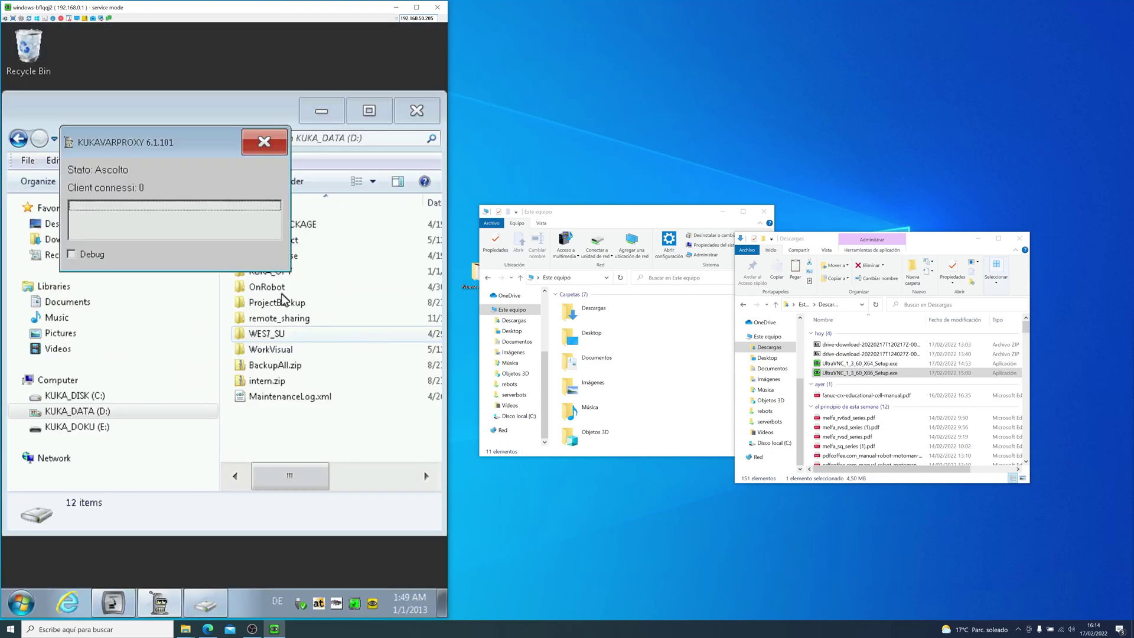
pyautogui.click(21, 603)
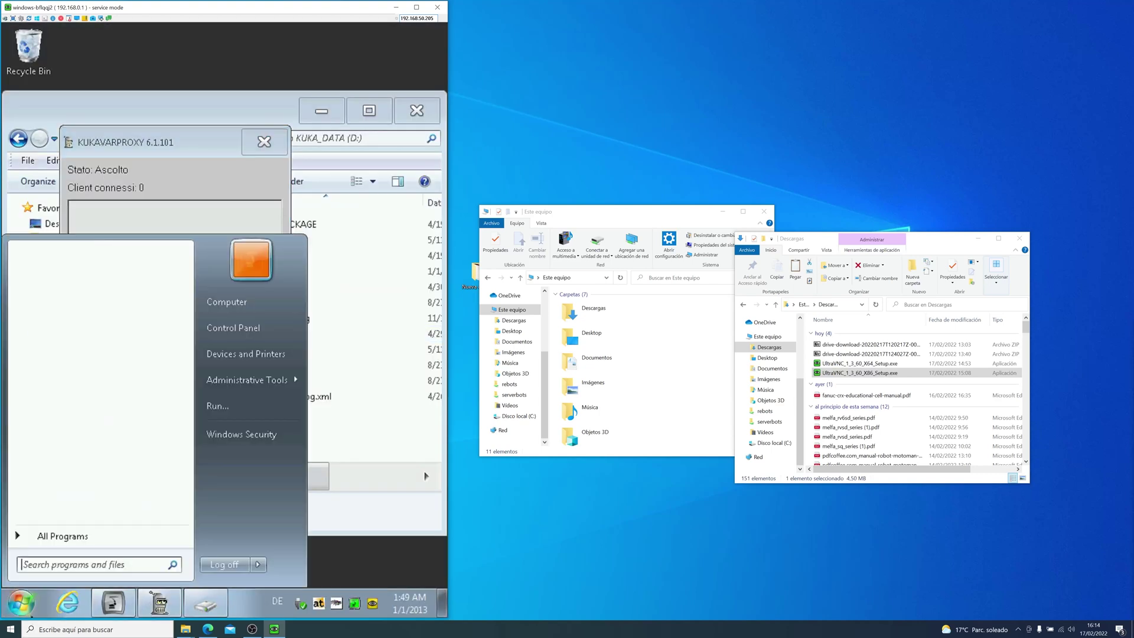
pyautogui.click(249, 320)
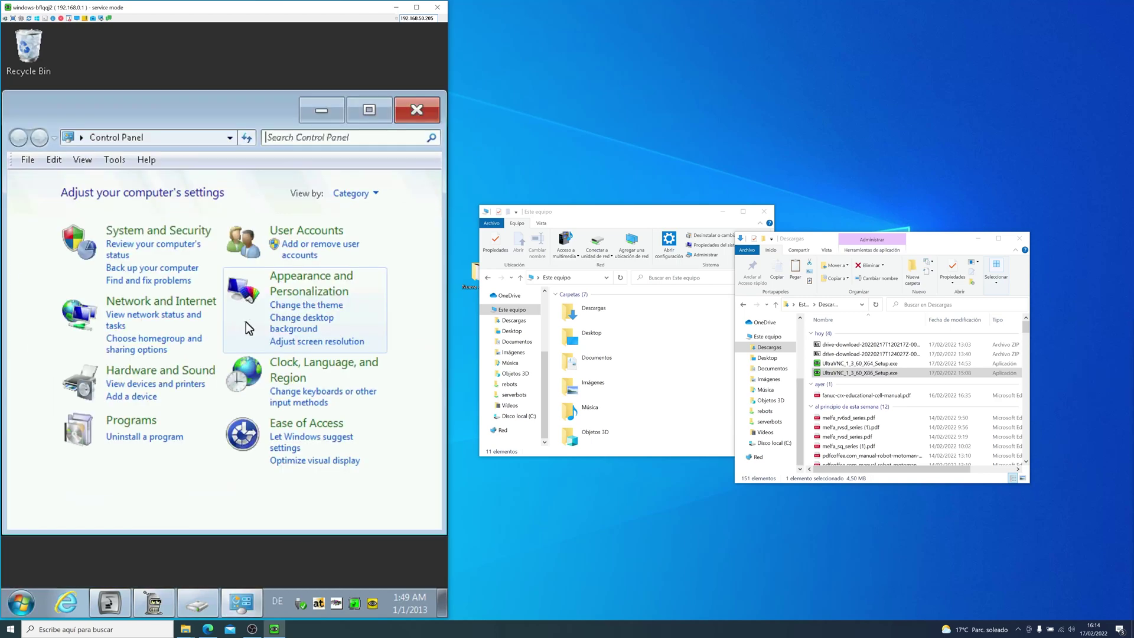
pyautogui.click(298, 254)
# Step: Create a new user account with the Administrator account type
pyautogui.click(68, 430)
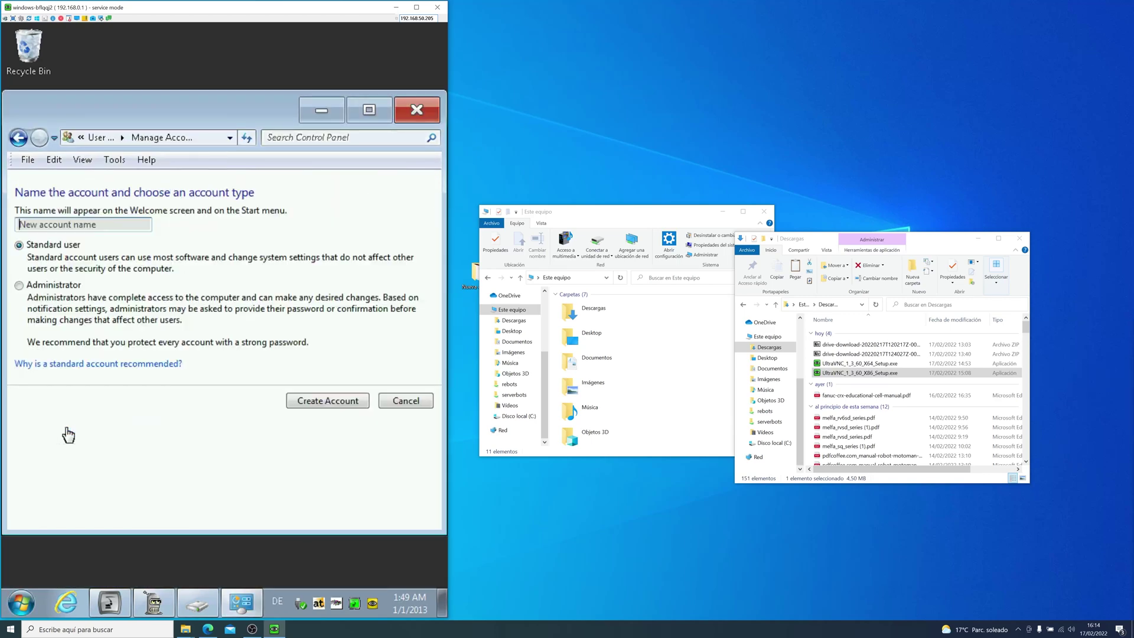
pyautogui.click(118, 224)
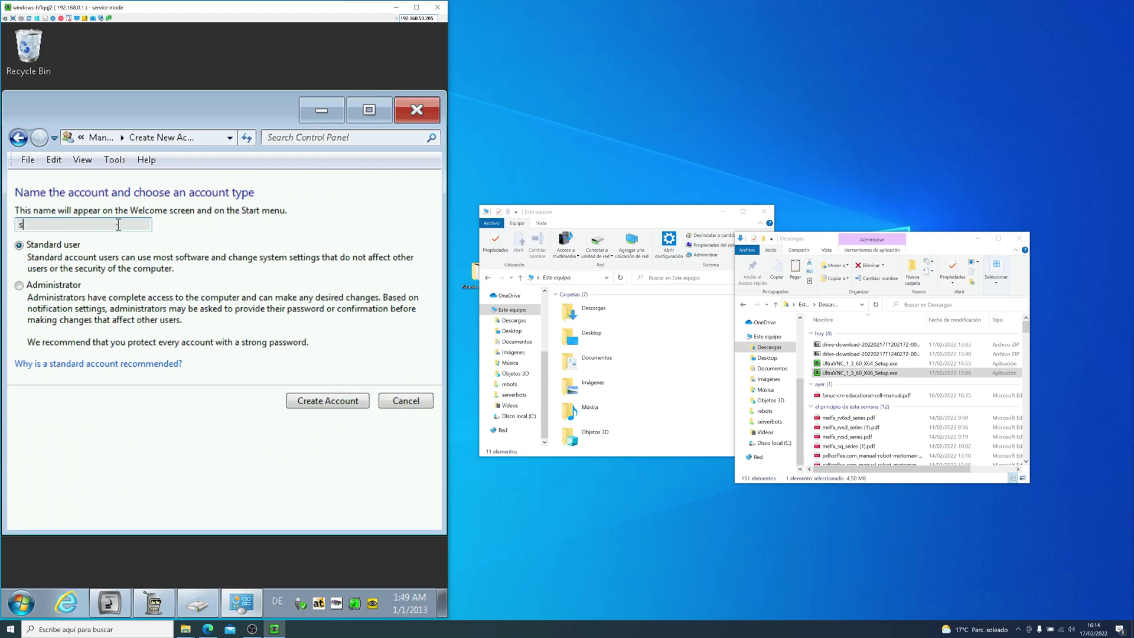
pyautogui.click(57, 291)
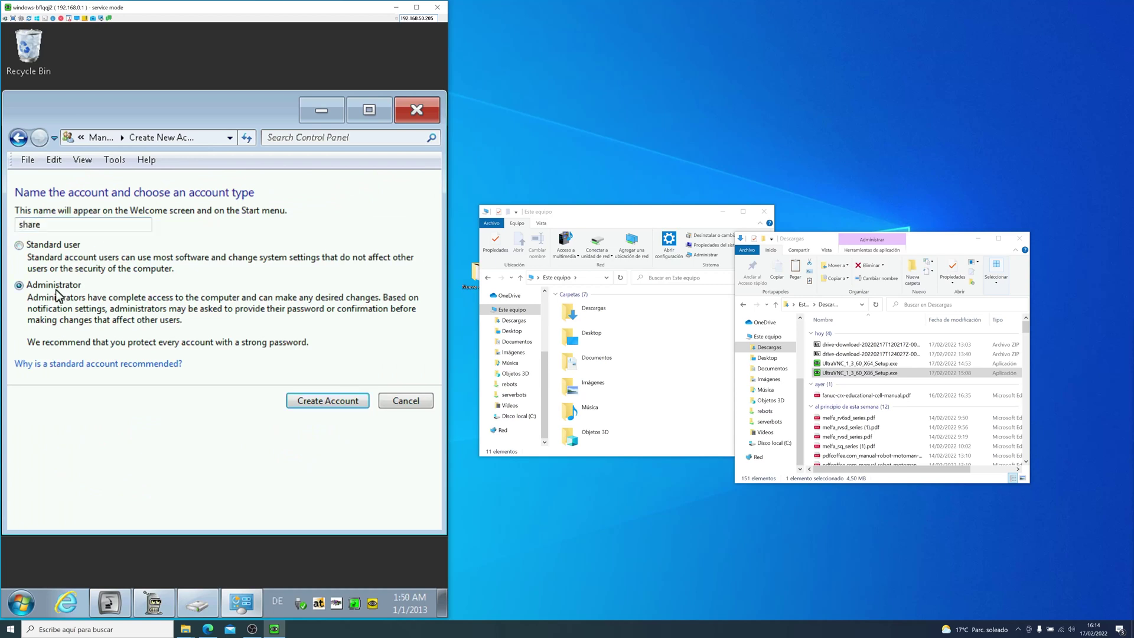
pyautogui.click(329, 401)
# Step: Find the new administrator account in the account list and open its settings
pyautogui.scroll(-5, 151, 324)
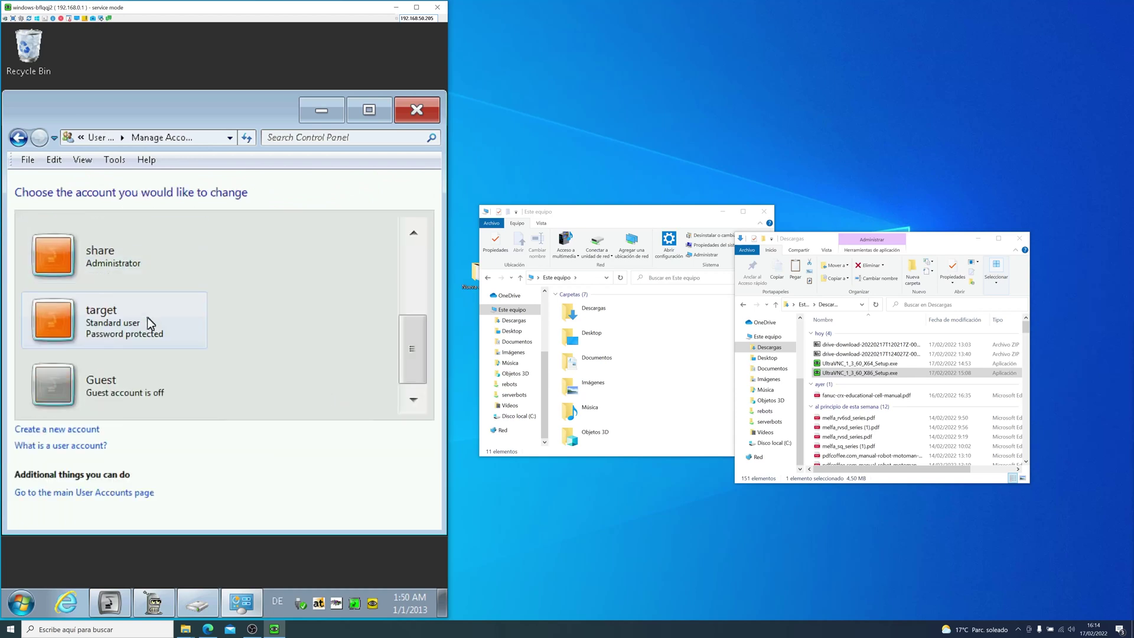
pyautogui.click(150, 322)
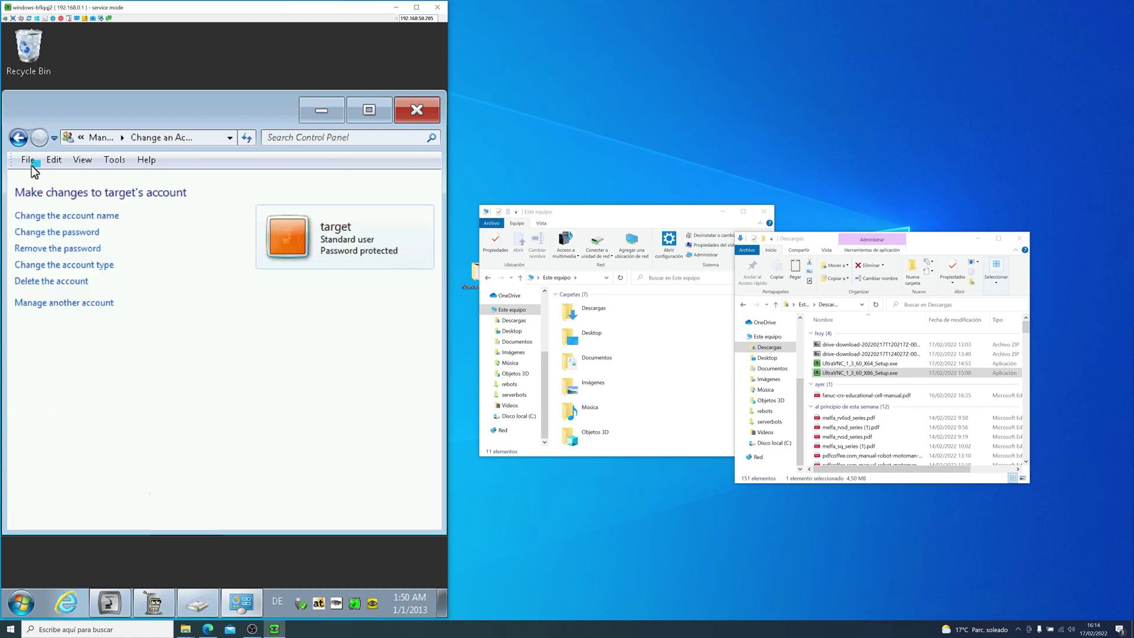
pyautogui.click(19, 138)
pyautogui.scroll(-2, 114, 321)
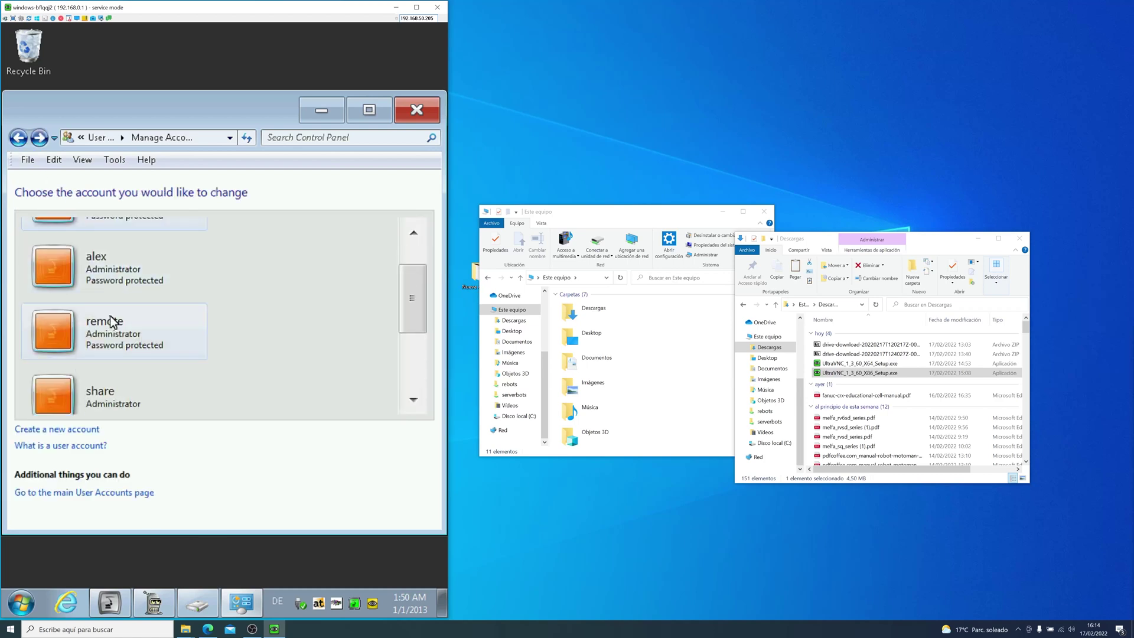
pyautogui.click(112, 389)
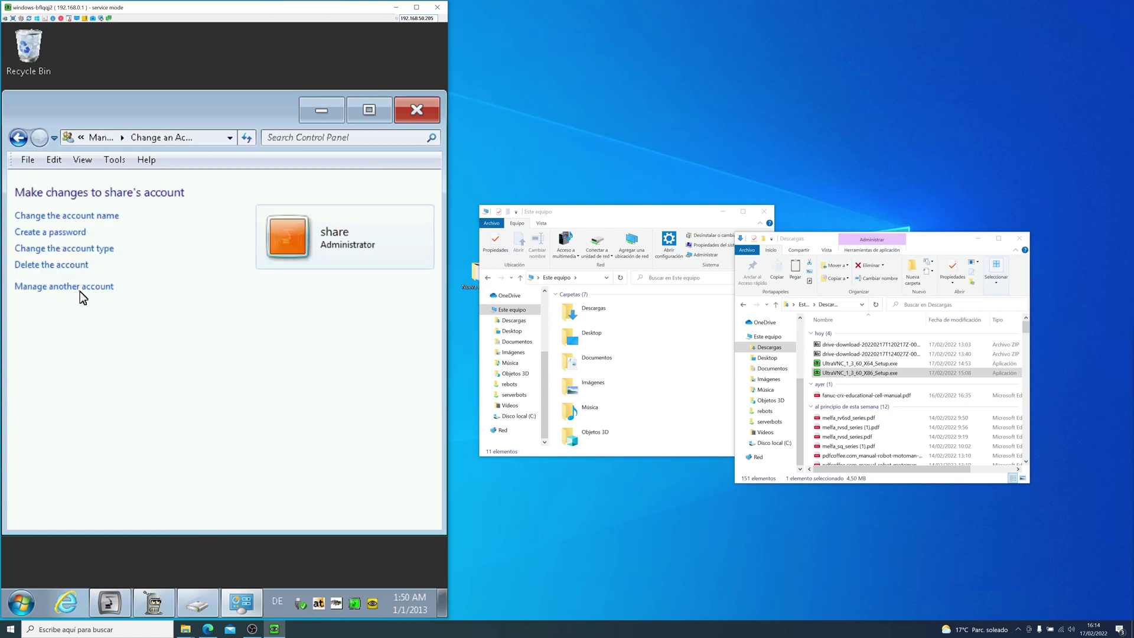
# Step: Set and confirm a password for the new account, add a hint, and save it
pyautogui.click(69, 233)
pyautogui.write('share')
pyautogui.click(89, 360)
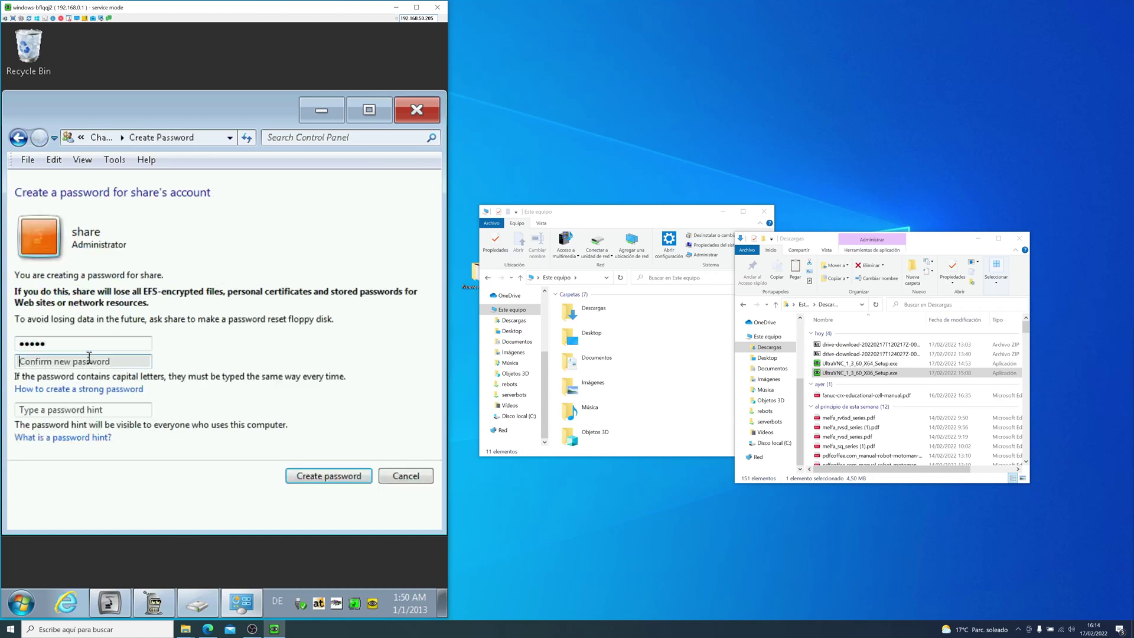
pyautogui.write('sh')
pyautogui.press('BackSpace')
pyautogui.press('BackSpace')
pyautogui.write('sha')
pyautogui.click(82, 407)
pyautogui.write('s')
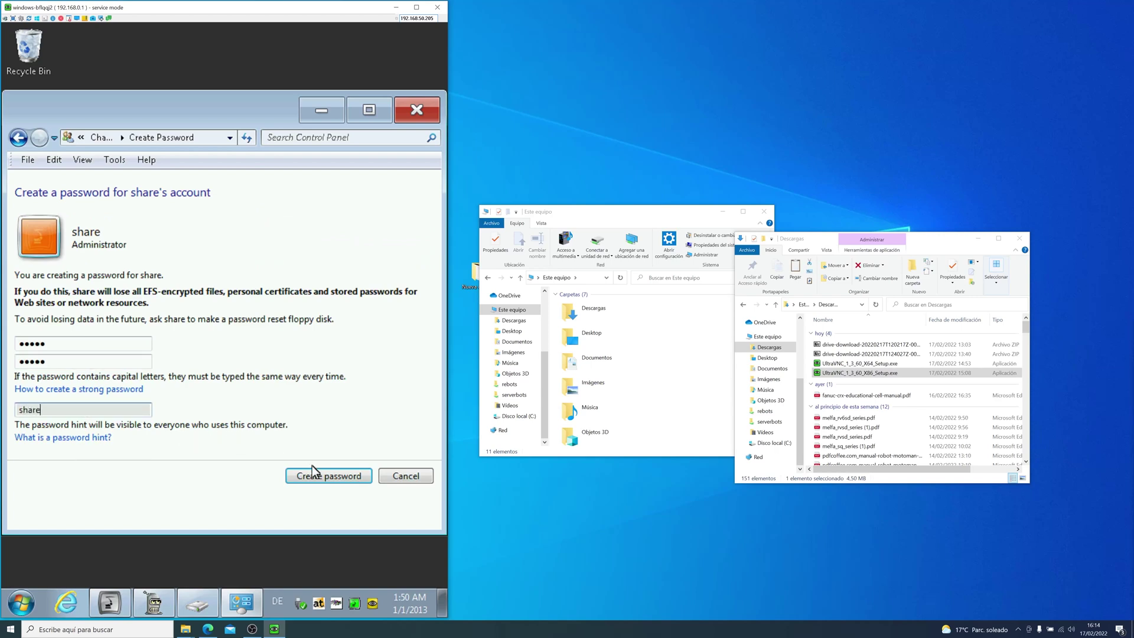
pyautogui.click(319, 475)
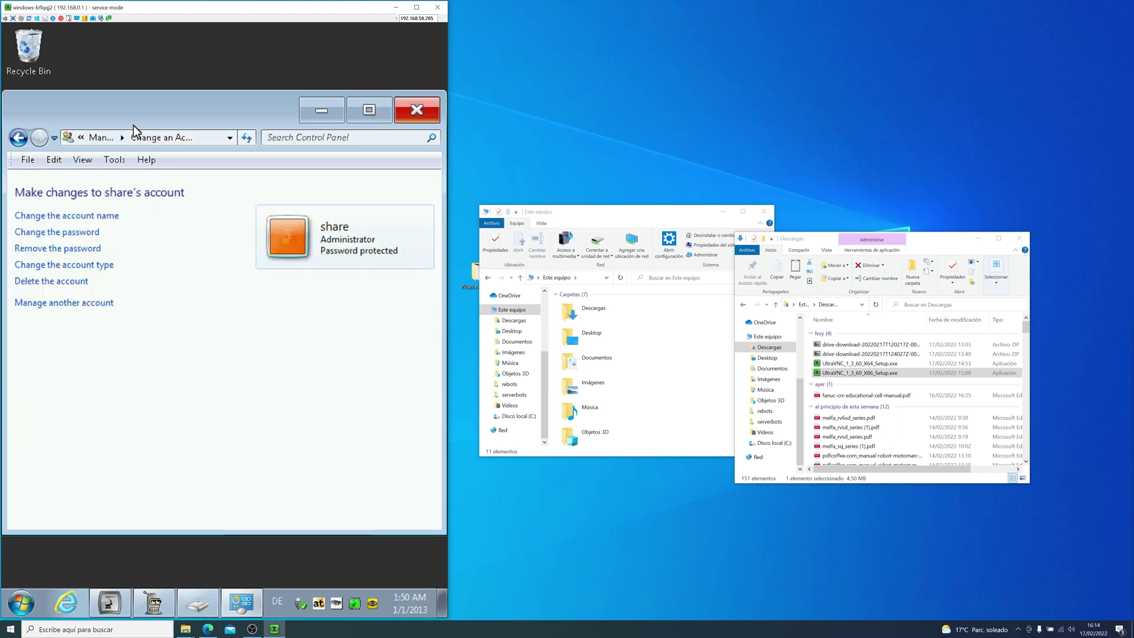
# Step: Close Control Panel, show Computer's drives, and briefly view the system properties
pyautogui.click(417, 110)
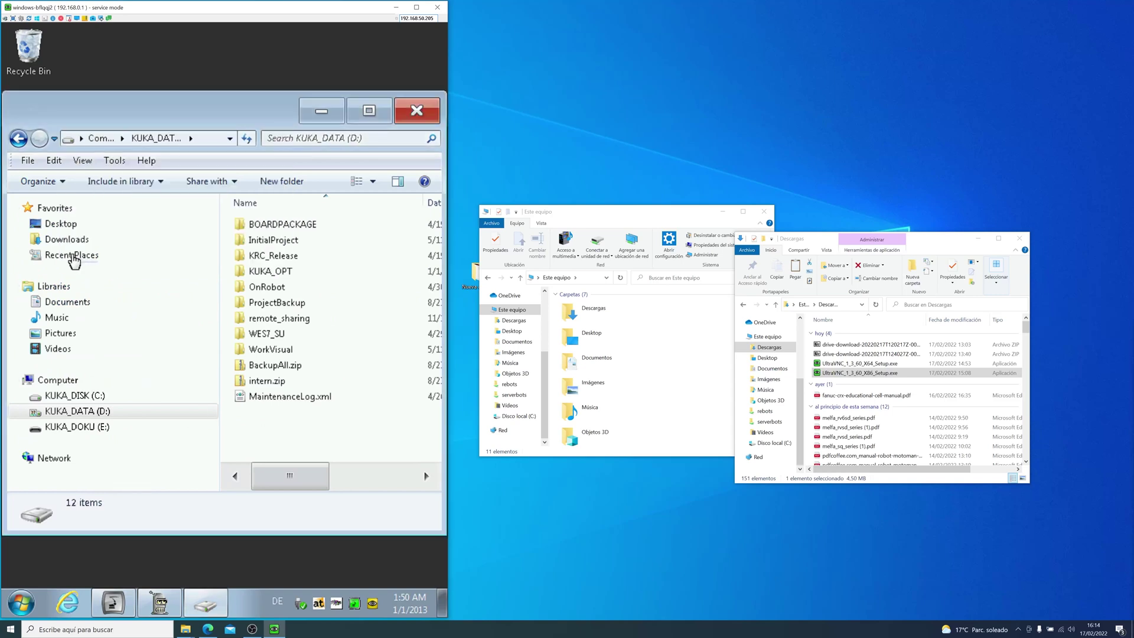
pyautogui.click(57, 379)
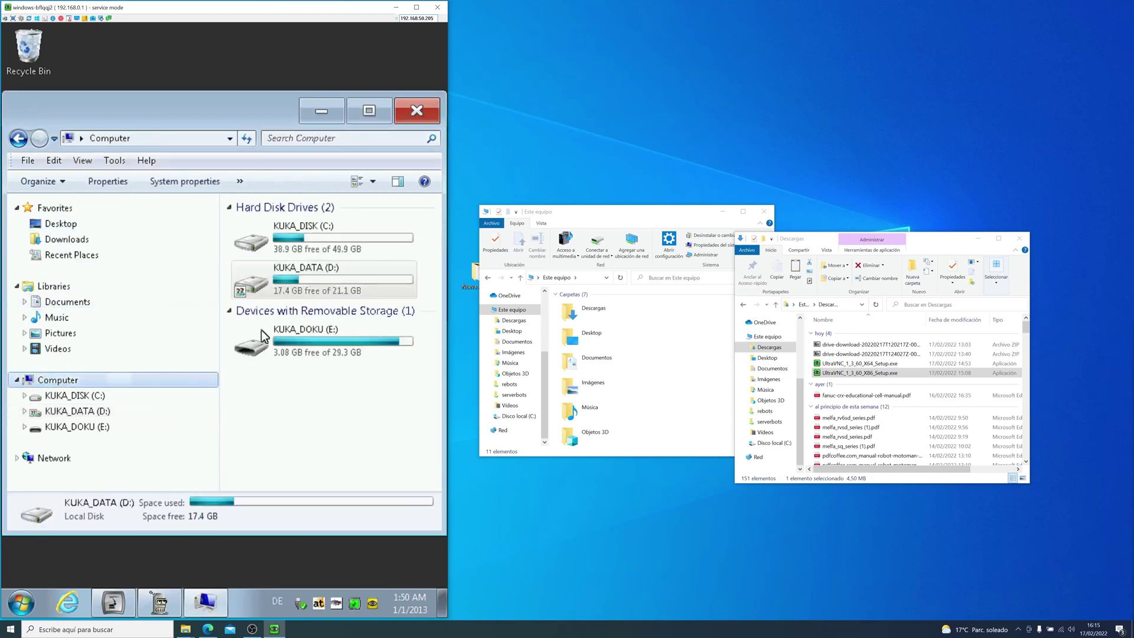
pyautogui.rightClick(89, 273)
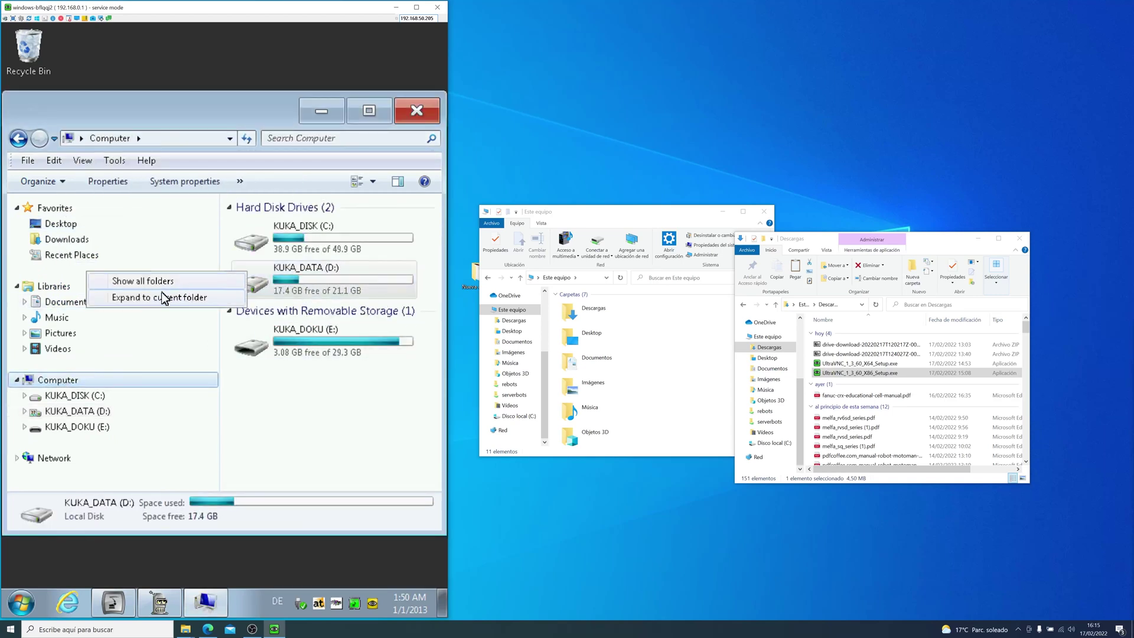
pyautogui.press('Escape')
pyautogui.hotkey('shift', 'F10')
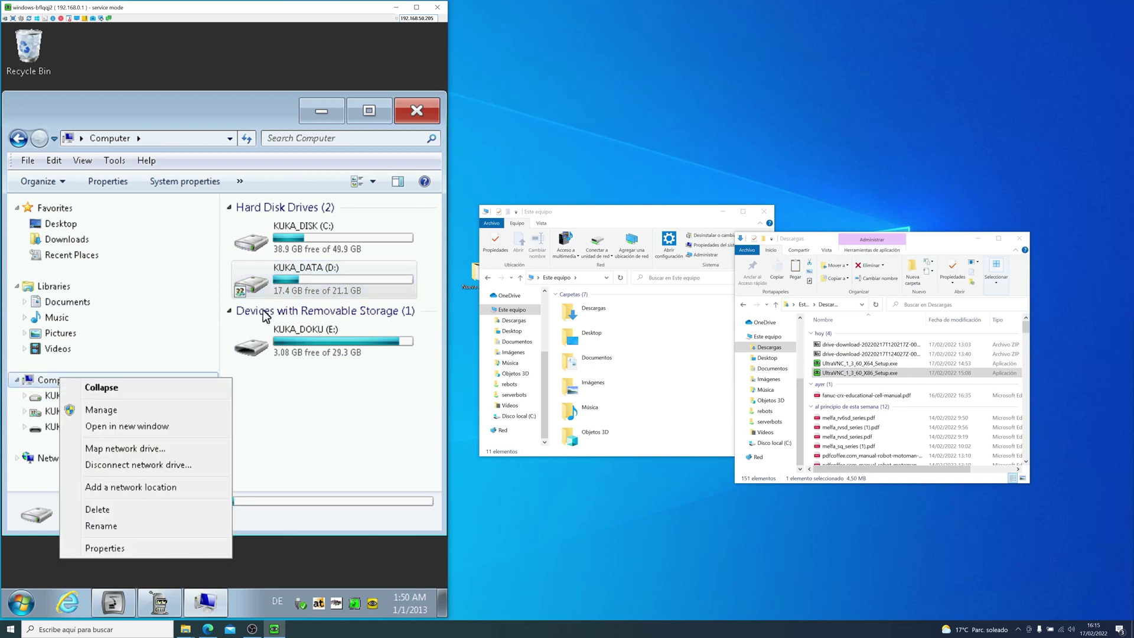
pyautogui.click(119, 548)
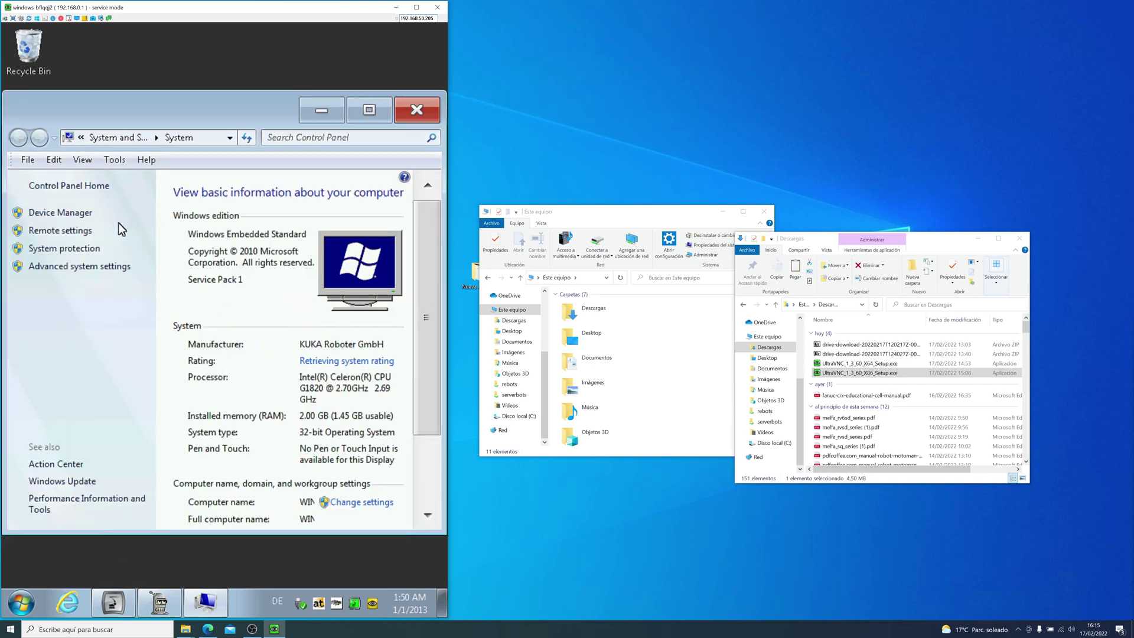
pyautogui.click(415, 113)
# Step: Select the KUKA_DATA (D:) drive and bring up its context menu
pyautogui.click(321, 270)
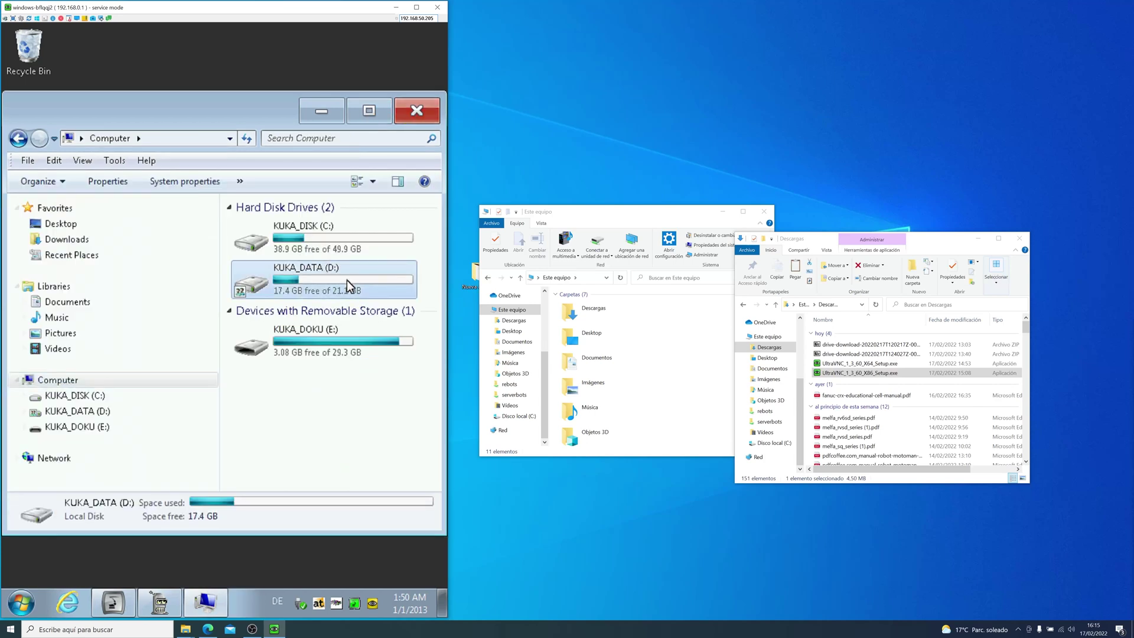
pyautogui.rightClick(347, 280)
pyautogui.click(328, 467)
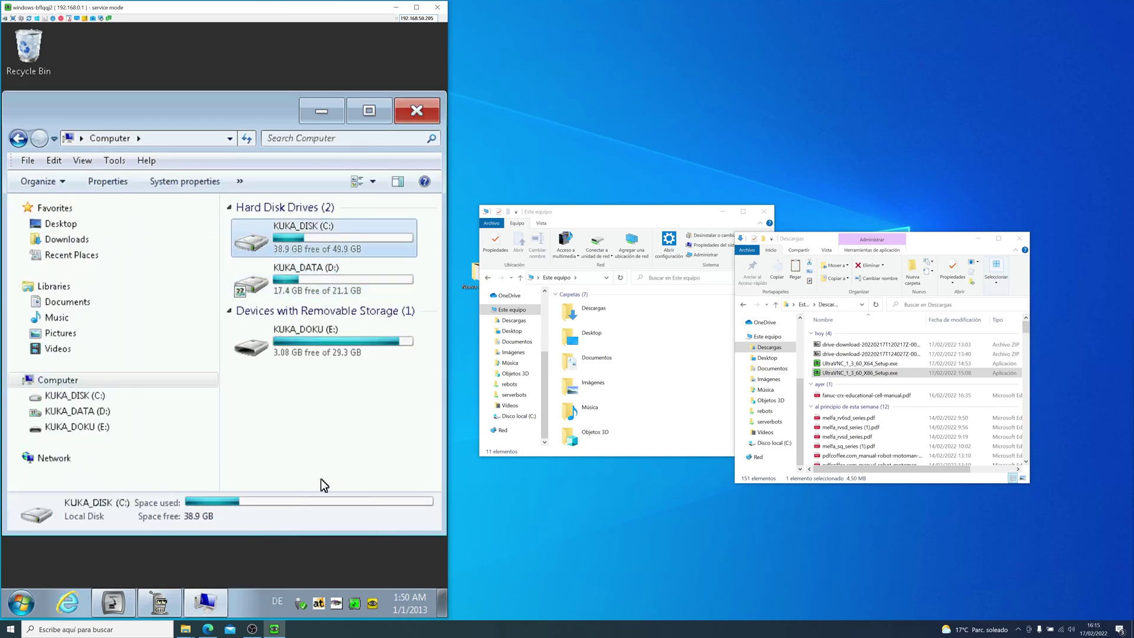
pyautogui.click(331, 278)
pyautogui.rightClick(329, 278)
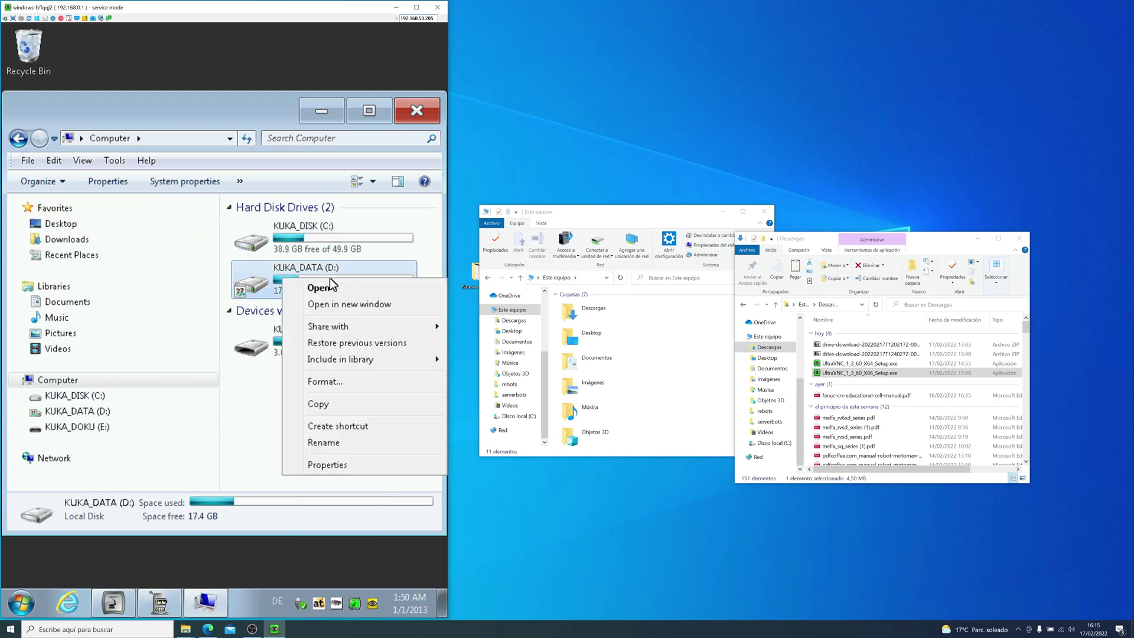
# Step: Open the D: drive's Advanced Sharing permissions and add the share account
pyautogui.click(346, 464)
pyautogui.click(353, 263)
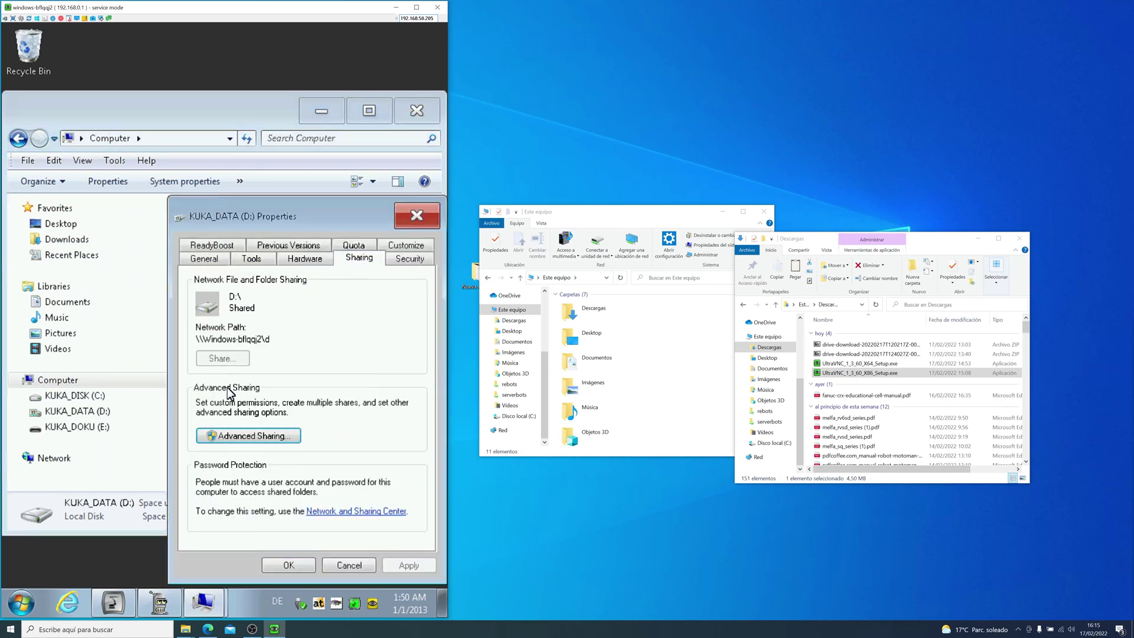
pyautogui.click(245, 437)
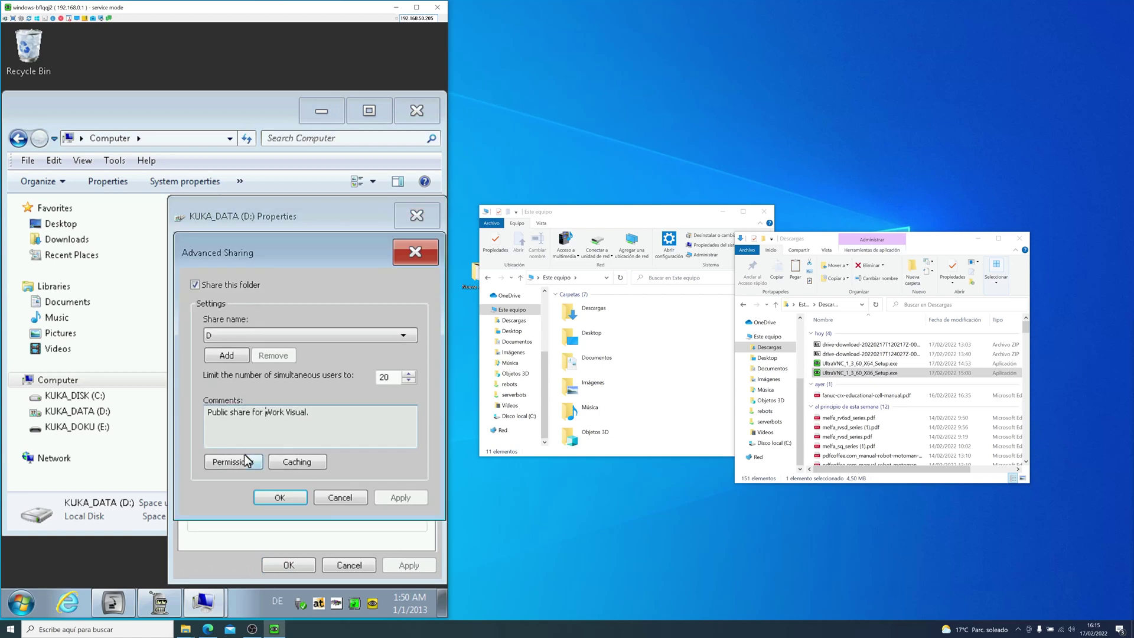
pyautogui.click(247, 463)
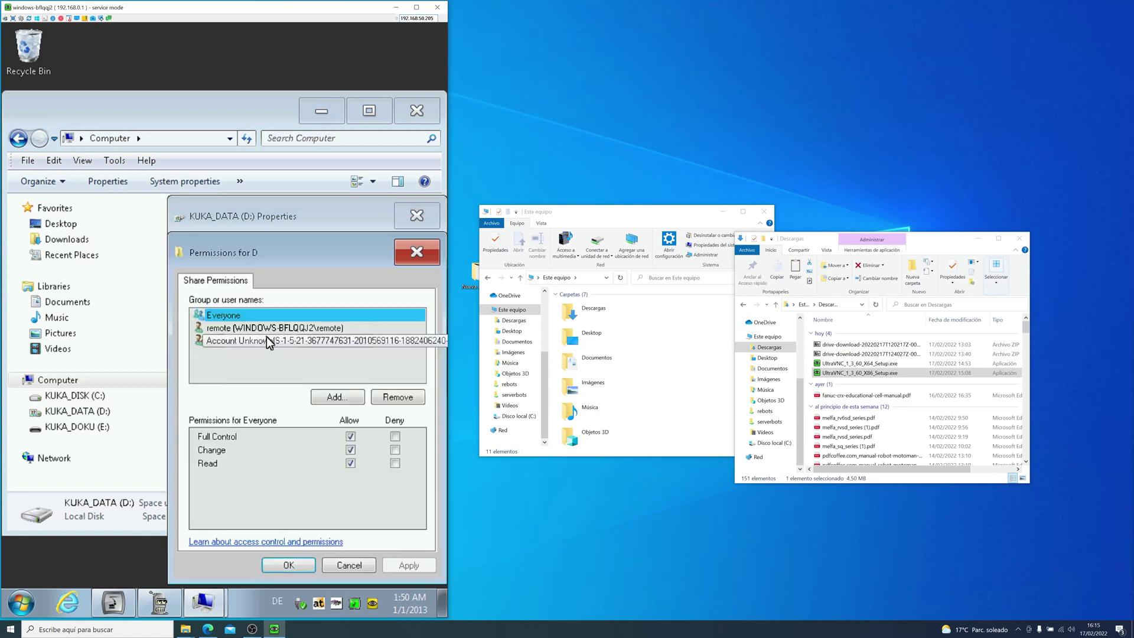
pyautogui.click(334, 398)
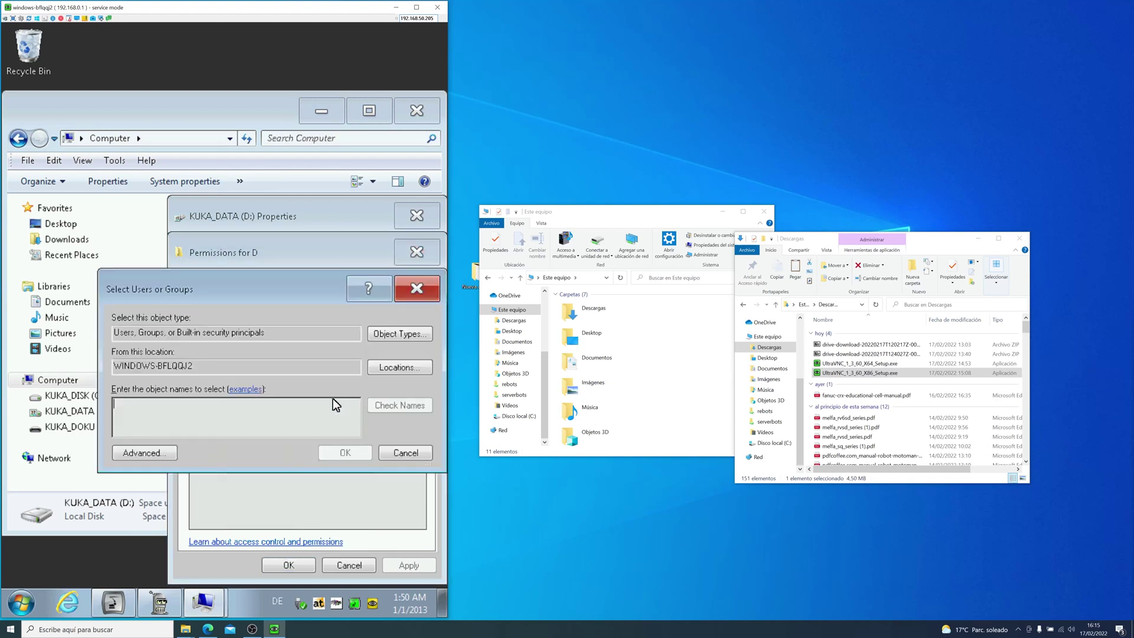
pyautogui.write('share')
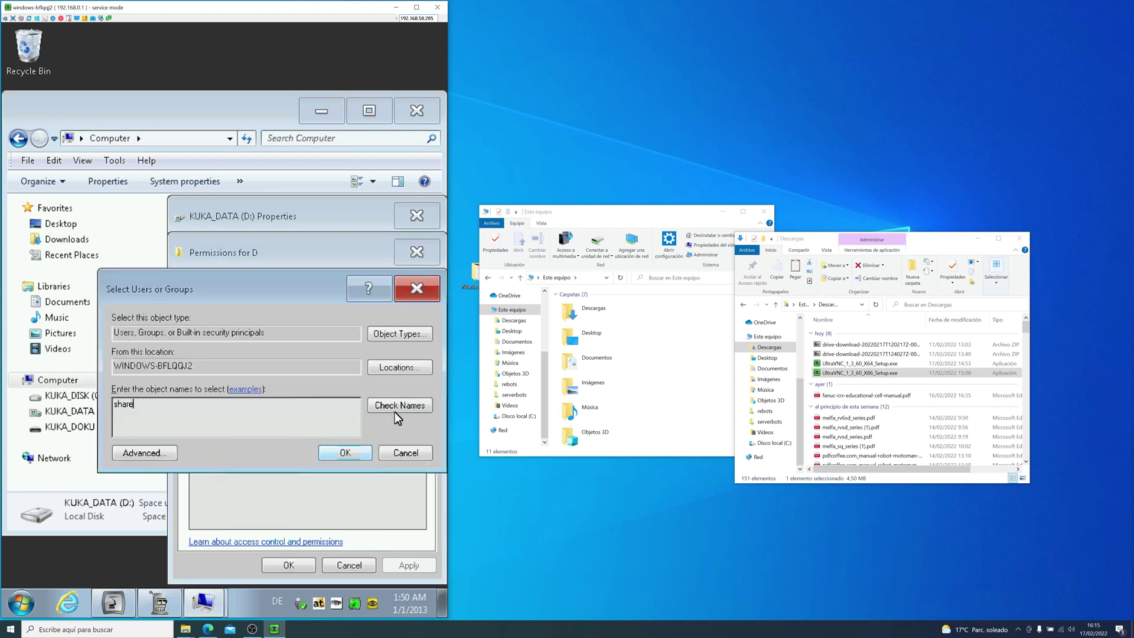
pyautogui.click(400, 407)
pyautogui.click(346, 452)
# Step: Remove the unknown account, allow Full Control for the share account, and confirm
pyautogui.click(350, 450)
pyautogui.click(318, 342)
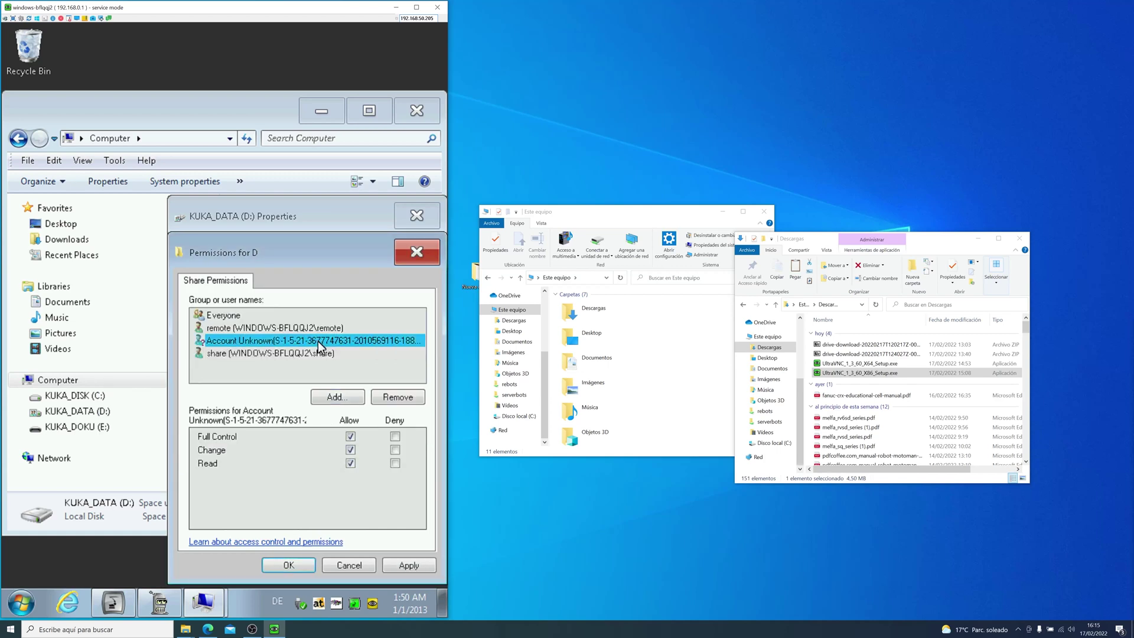
pyautogui.click(395, 398)
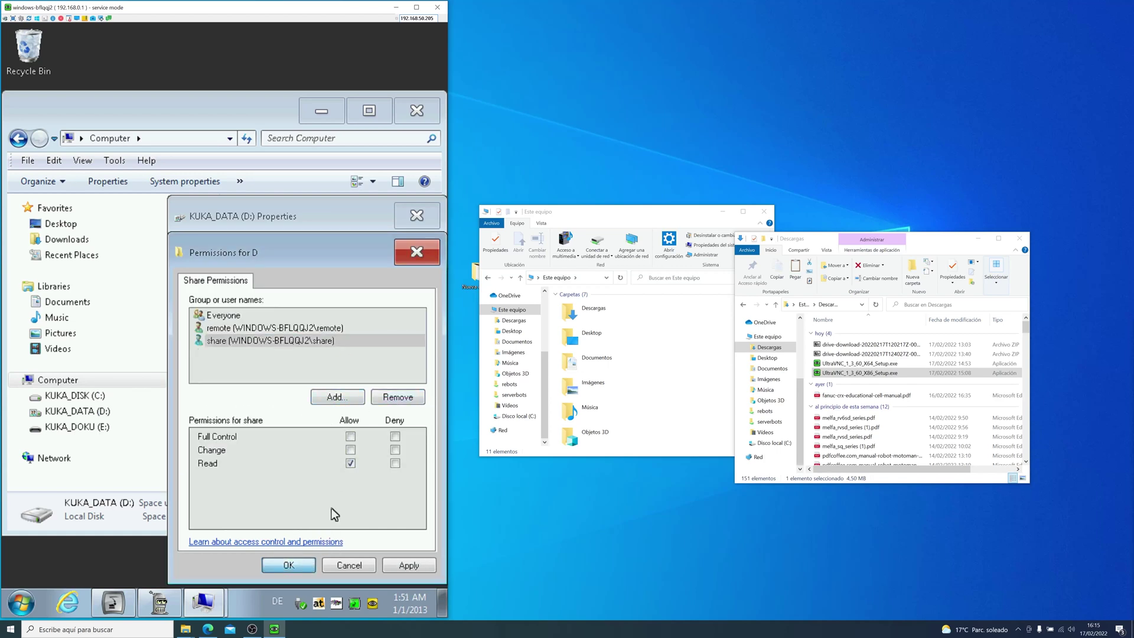
pyautogui.keyDown('ctrl'); pyautogui.click(319, 344); pyautogui.keyUp('ctrl')
pyautogui.click(319, 342)
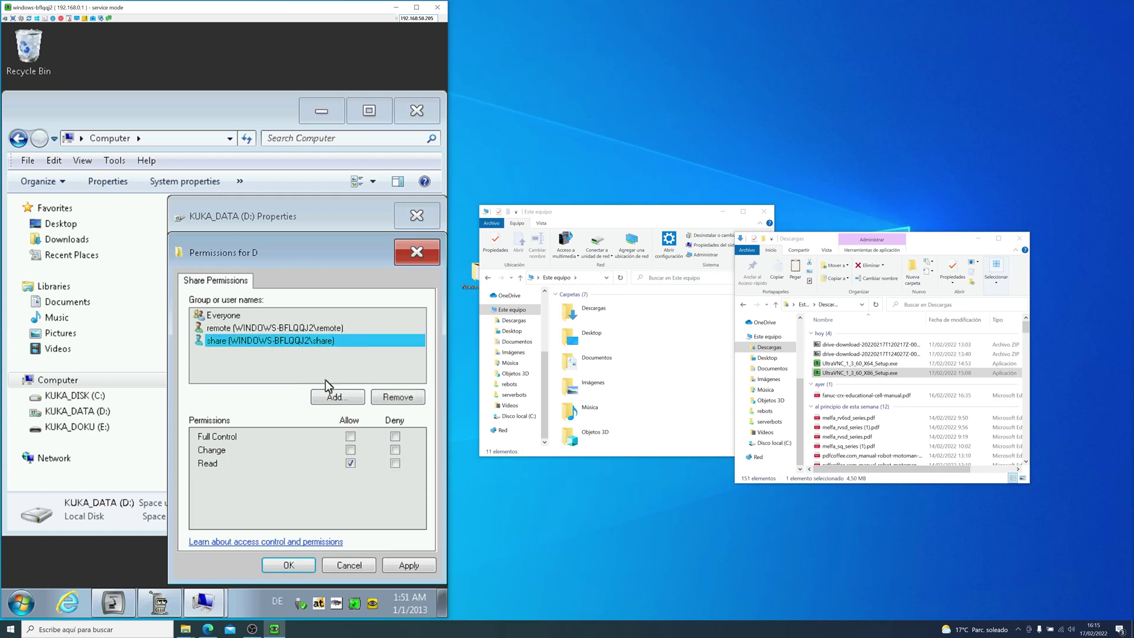
pyautogui.click(350, 436)
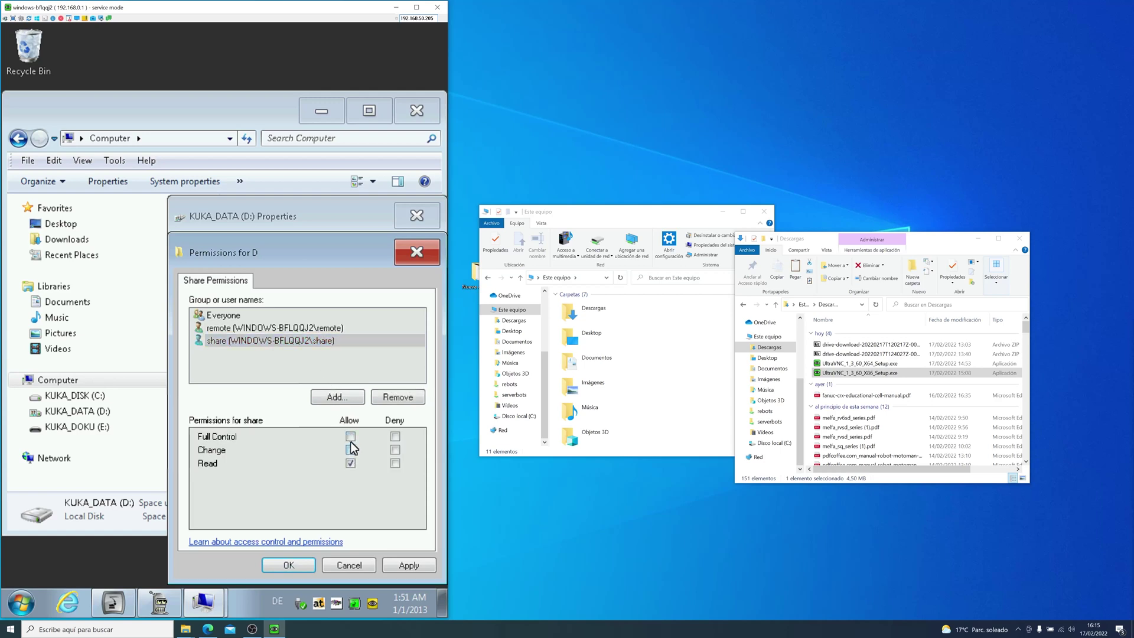
pyautogui.click(290, 565)
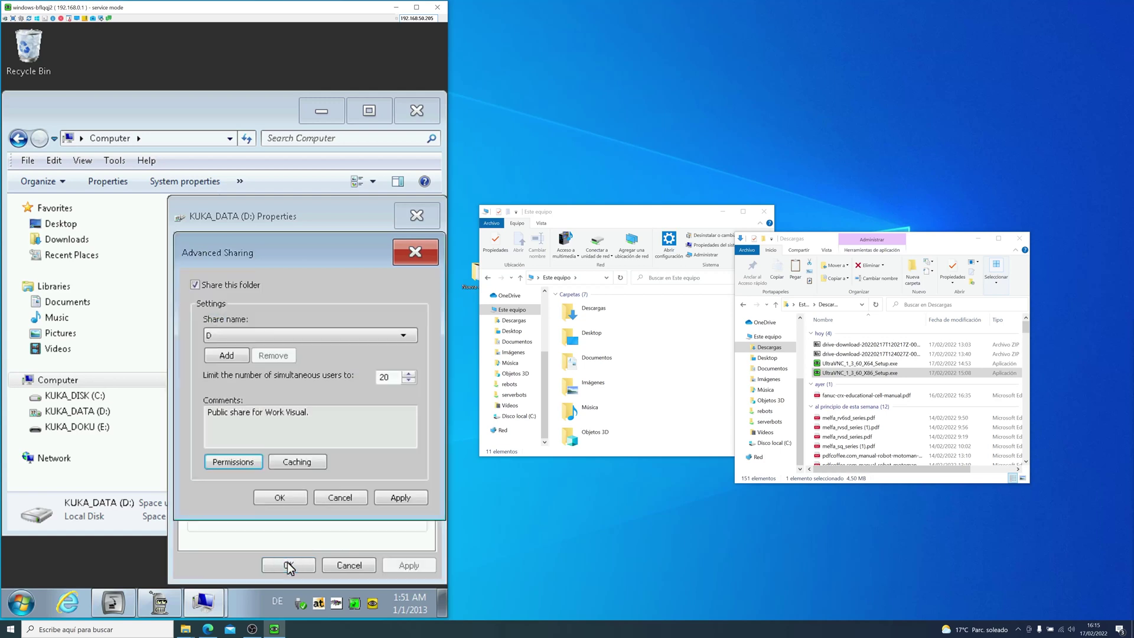
pyautogui.click(281, 498)
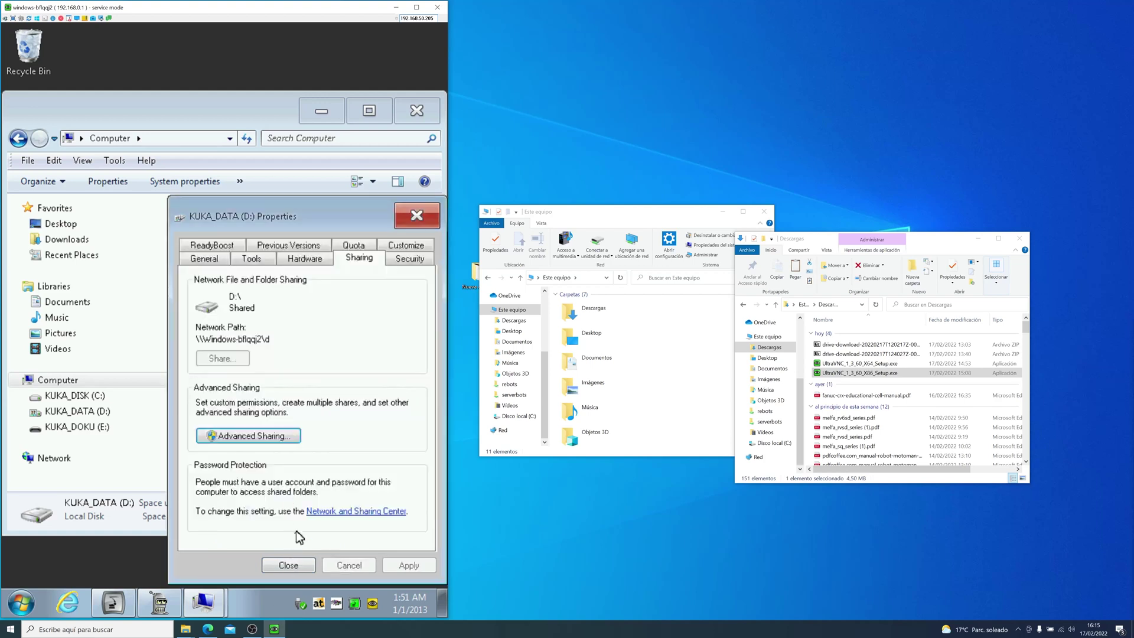
# Step: Close the drive properties, enlarge Este equipo, and enter \\192.168.50.205 in its address bar
pyautogui.click(289, 564)
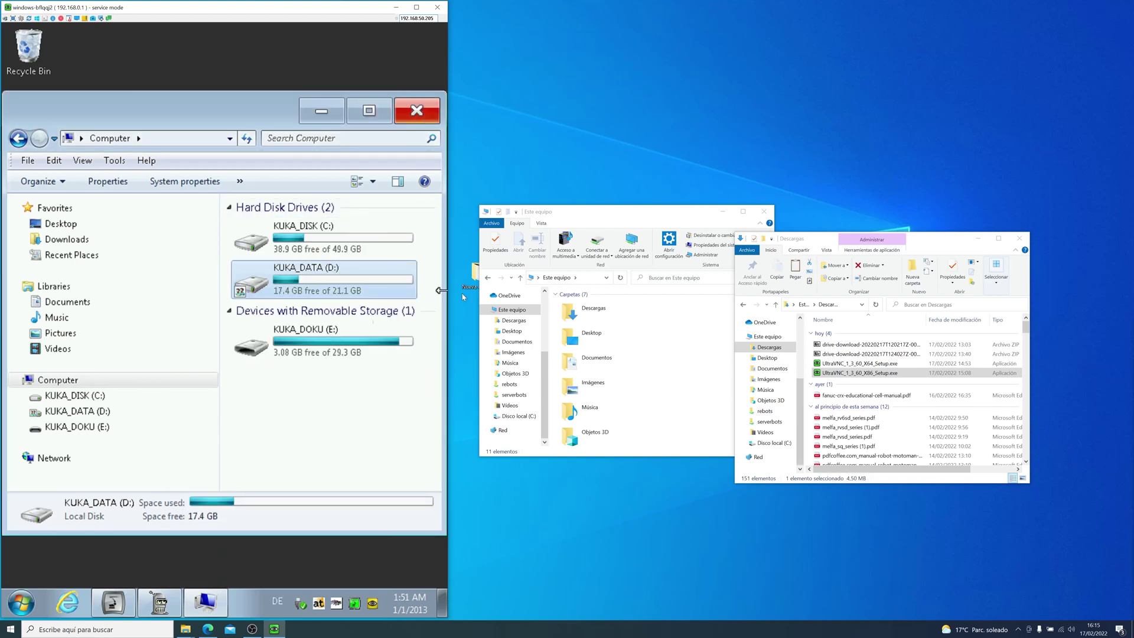
pyautogui.click(619, 282)
pyautogui.click(561, 278)
pyautogui.moveTo(477, 207); pyautogui.dragTo(358, 102)
pyautogui.write('<')
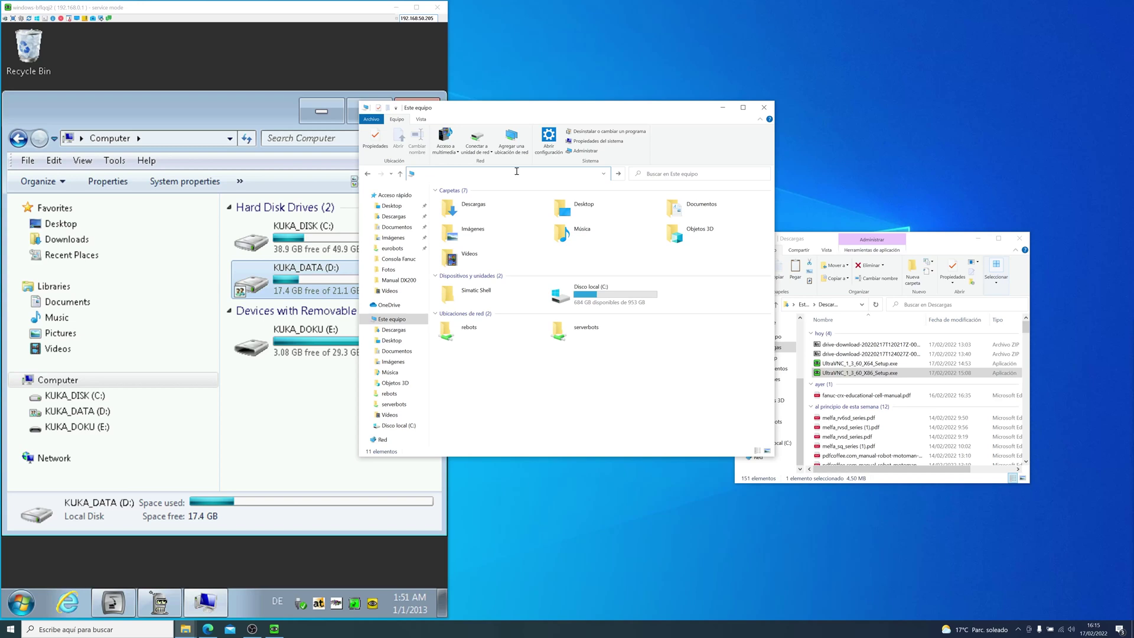
pyautogui.write('\\\\')
pyautogui.press('BackSpace')
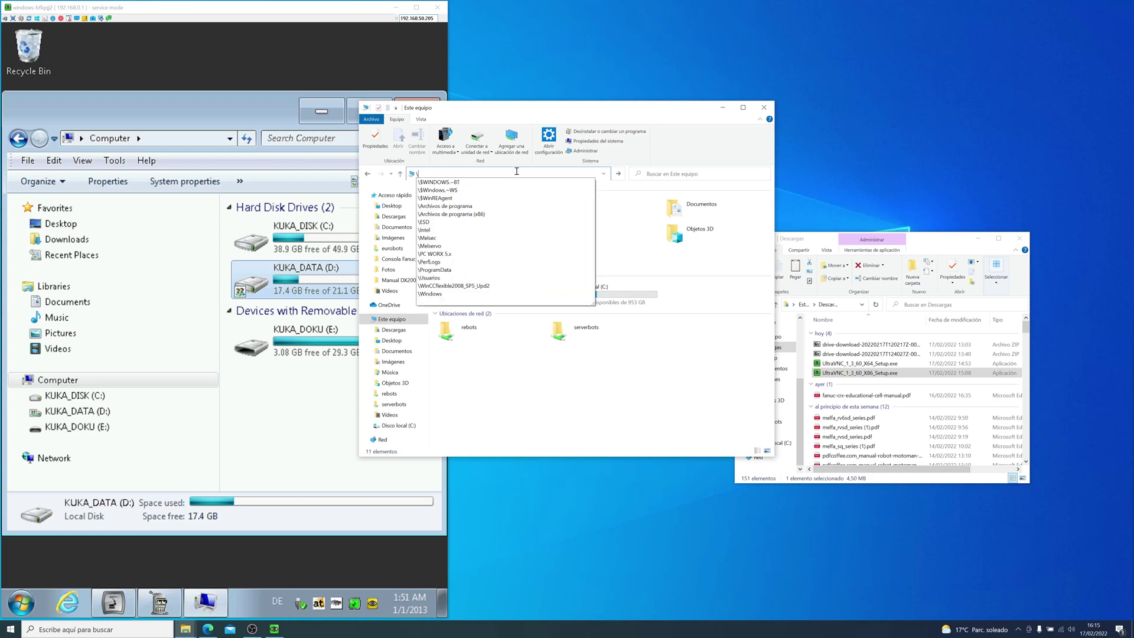
pyautogui.write('\\192.168.50.205')
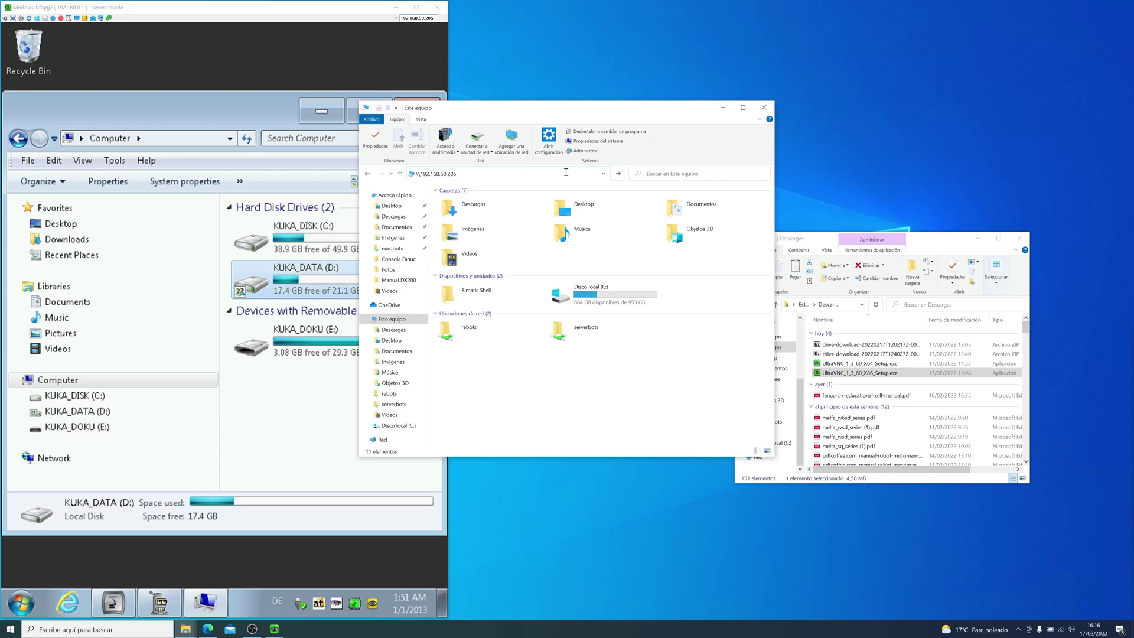
# Step: Check IP 192.168.50.205 in smartHMI network configuration, then open \\192.168.50.205 in Explorer
pyautogui.click(112, 608)
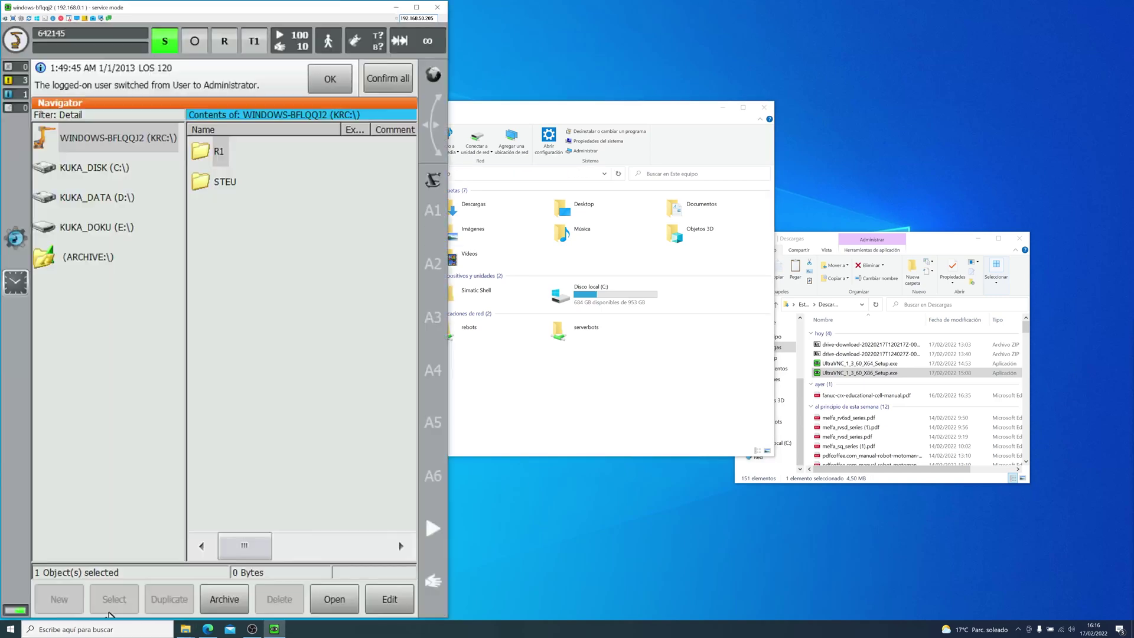
pyautogui.click(26, 39)
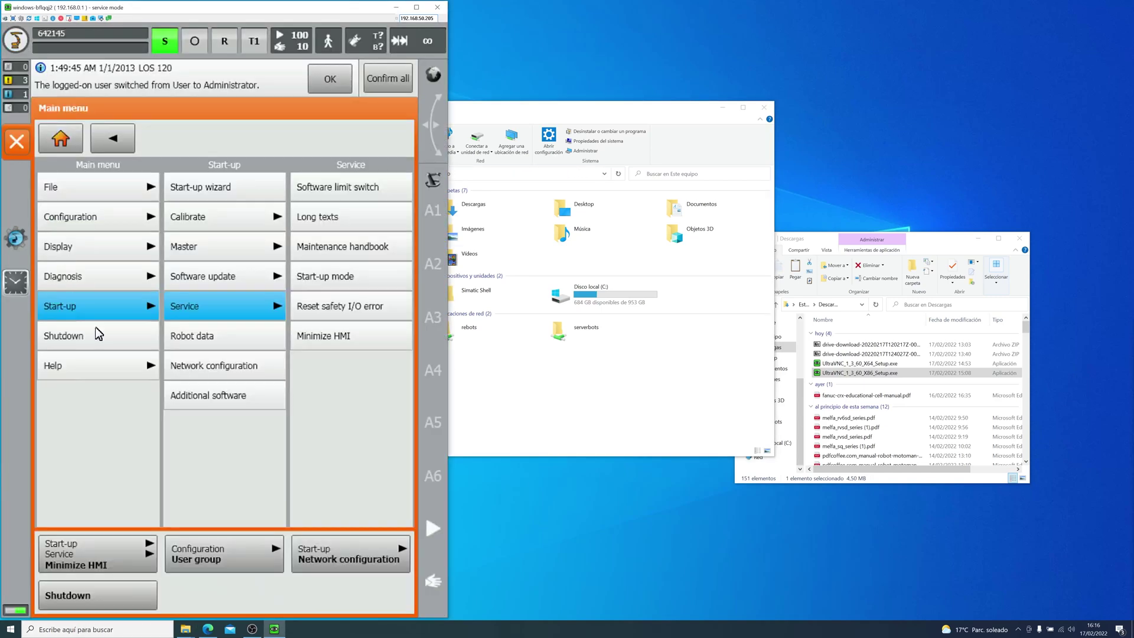
pyautogui.click(216, 370)
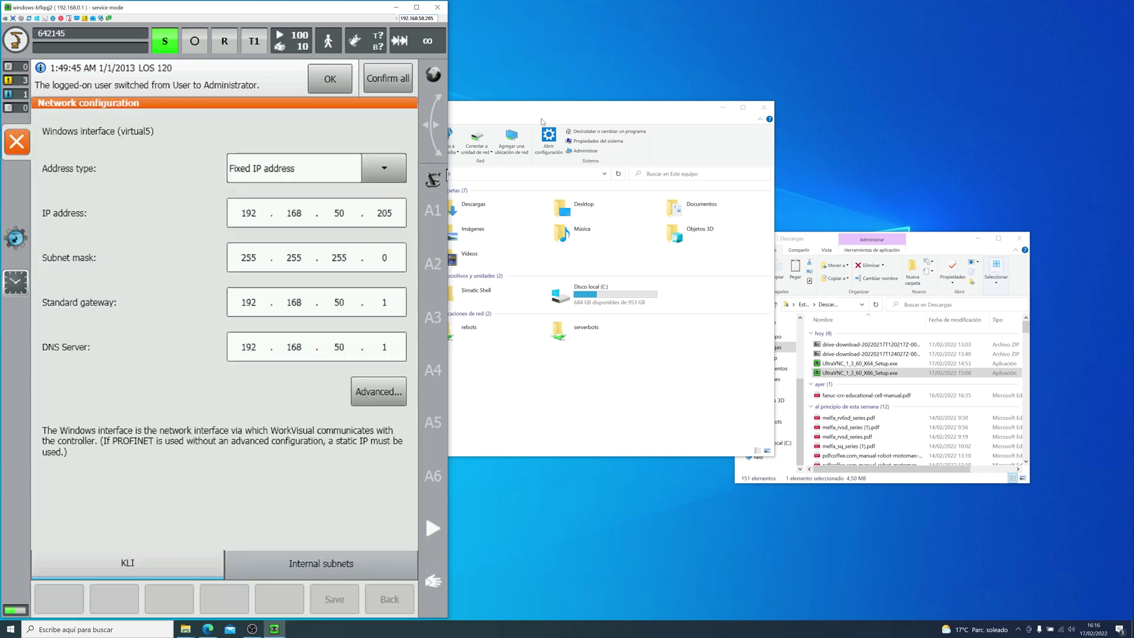
pyautogui.click(576, 108)
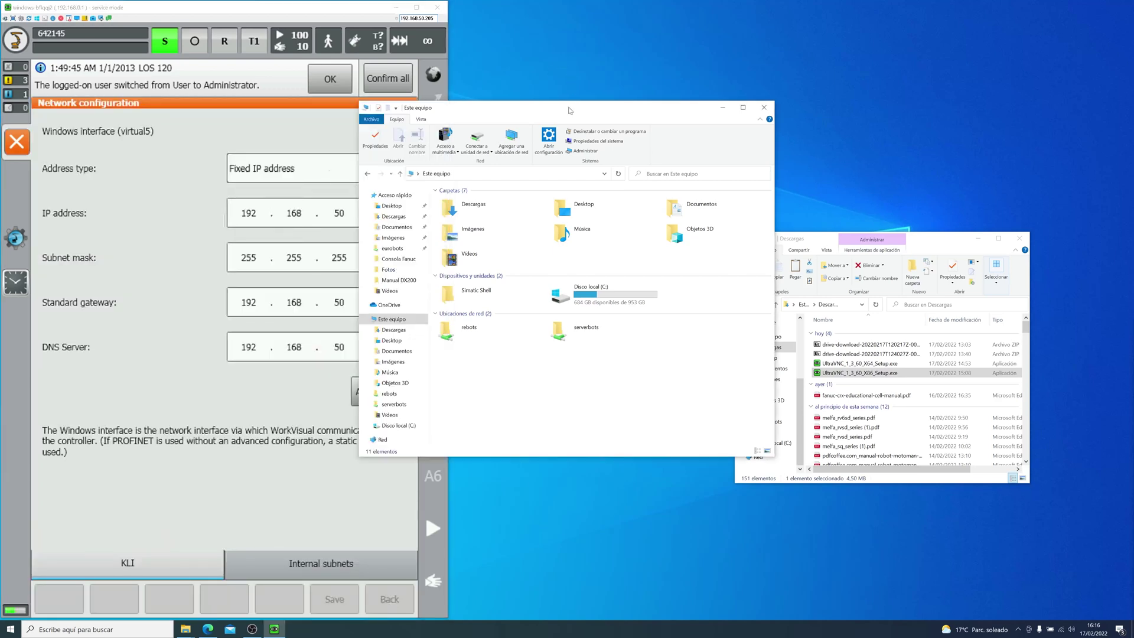
pyautogui.click(490, 175)
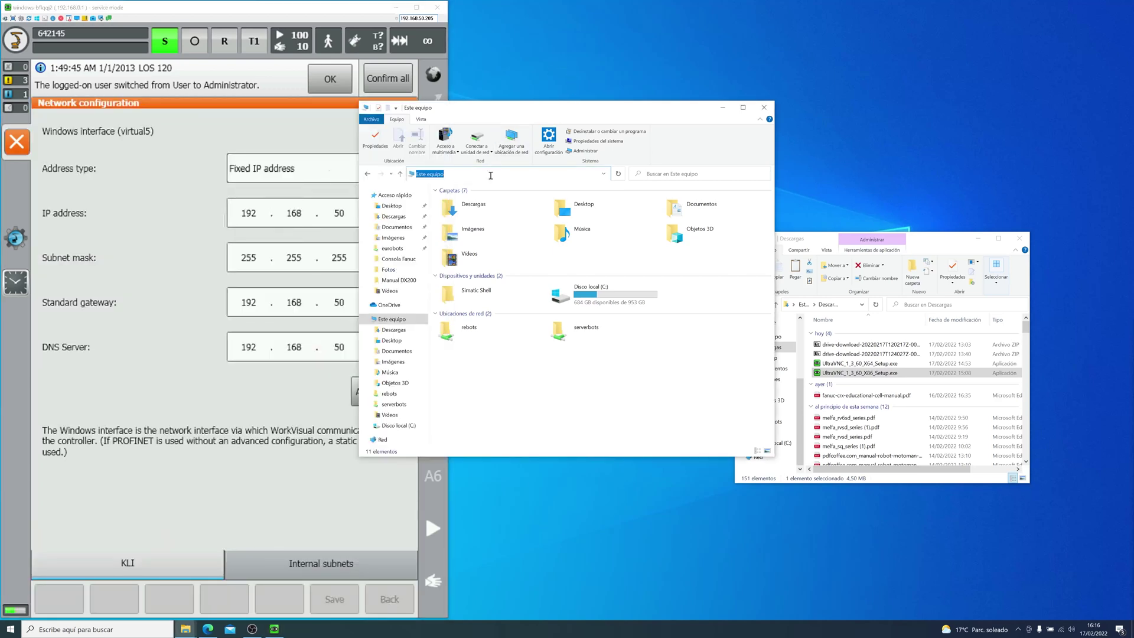
pyautogui.press('Escape')
pyautogui.click(491, 176)
pyautogui.write('\\192.168.50.205')
pyautogui.press('Return')
# Step: Open the controller's shared d folder and arrange it beside the Descargas window
pyautogui.click(501, 200)
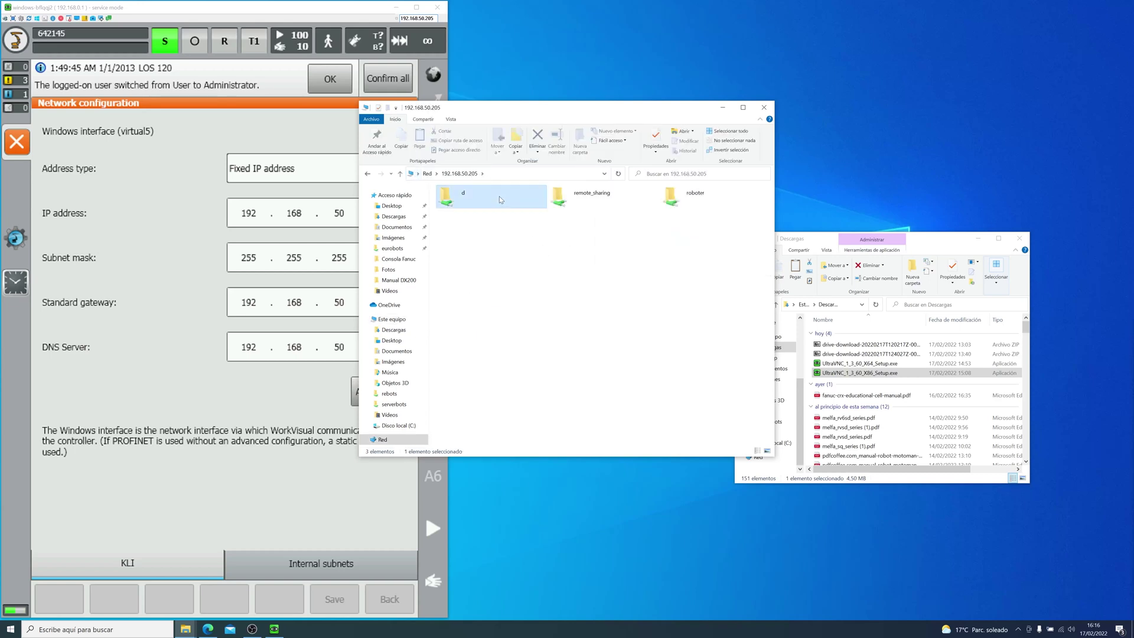
pyautogui.doubleClick(528, 202)
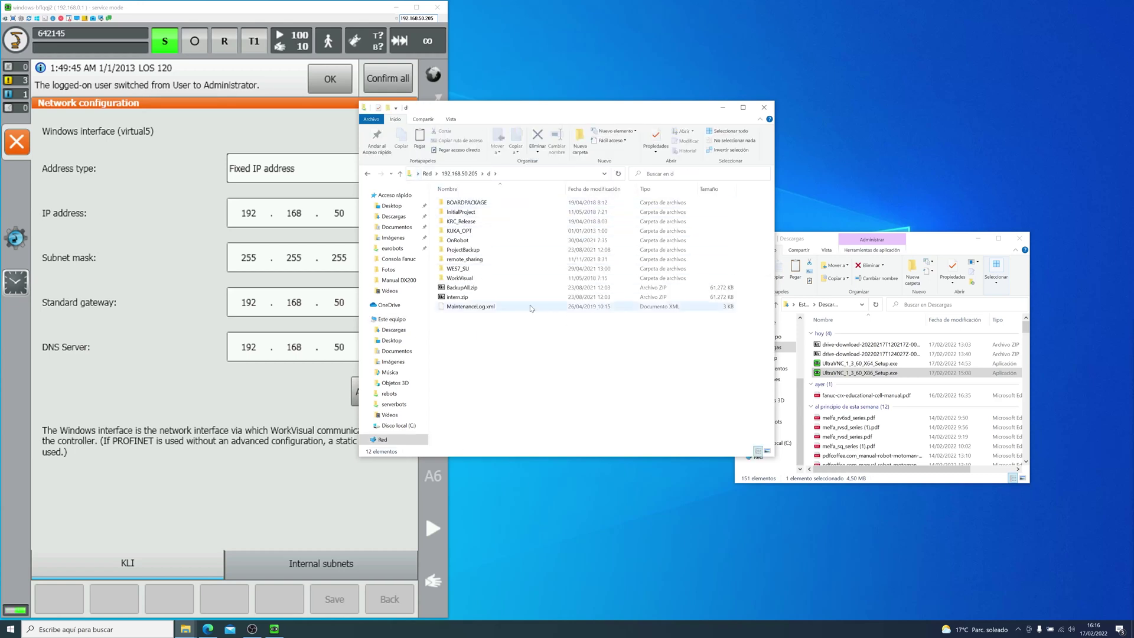
pyautogui.moveTo(528, 111); pyautogui.dragTo(568, 195)
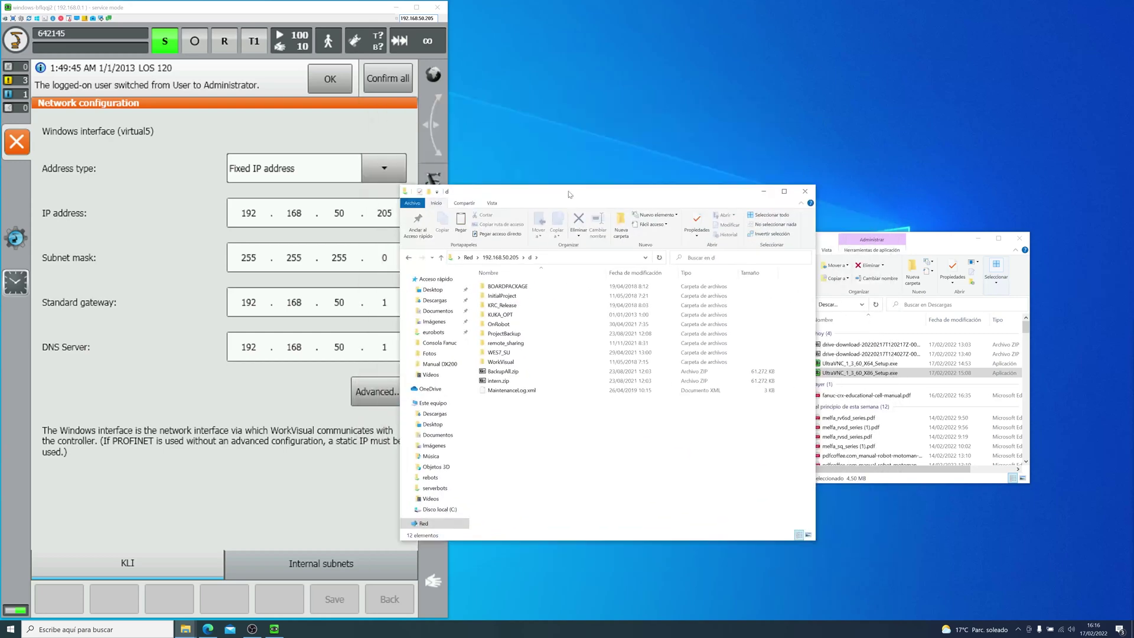
pyautogui.moveTo(921, 243); pyautogui.dragTo(989, 247)
pyautogui.click(530, 447)
# Step: Try the roboter and remote_sharing shares, return to d, and select the UltraVNC installer
pyautogui.click(440, 257)
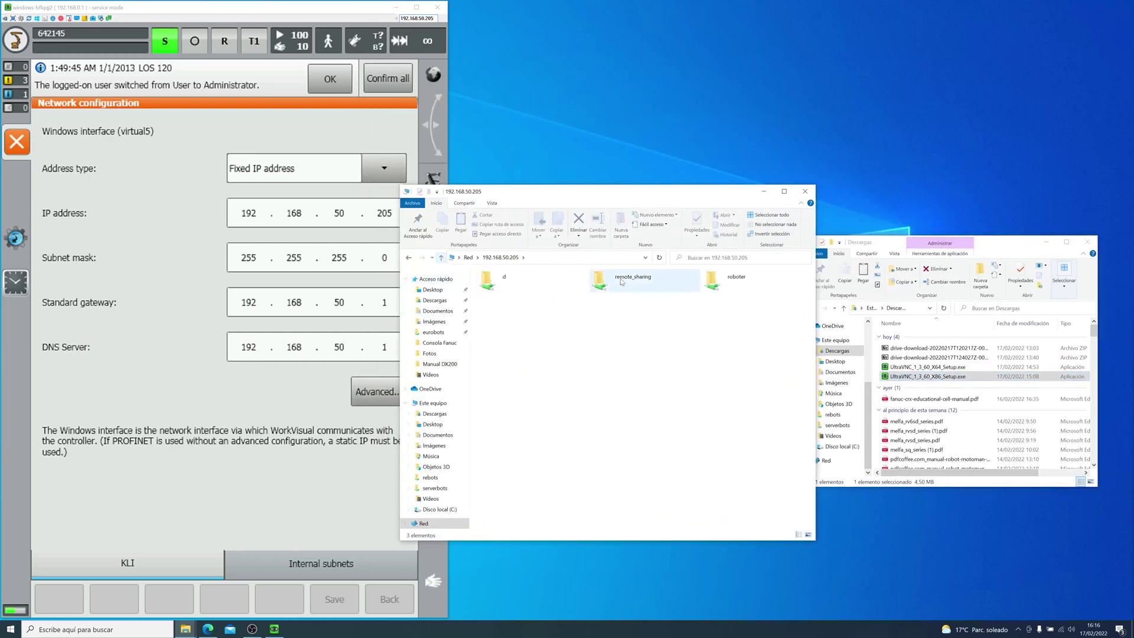
pyautogui.click(745, 284)
pyautogui.doubleClick(744, 284)
pyautogui.press('Escape')
pyautogui.click(624, 290)
pyautogui.doubleClick(625, 290)
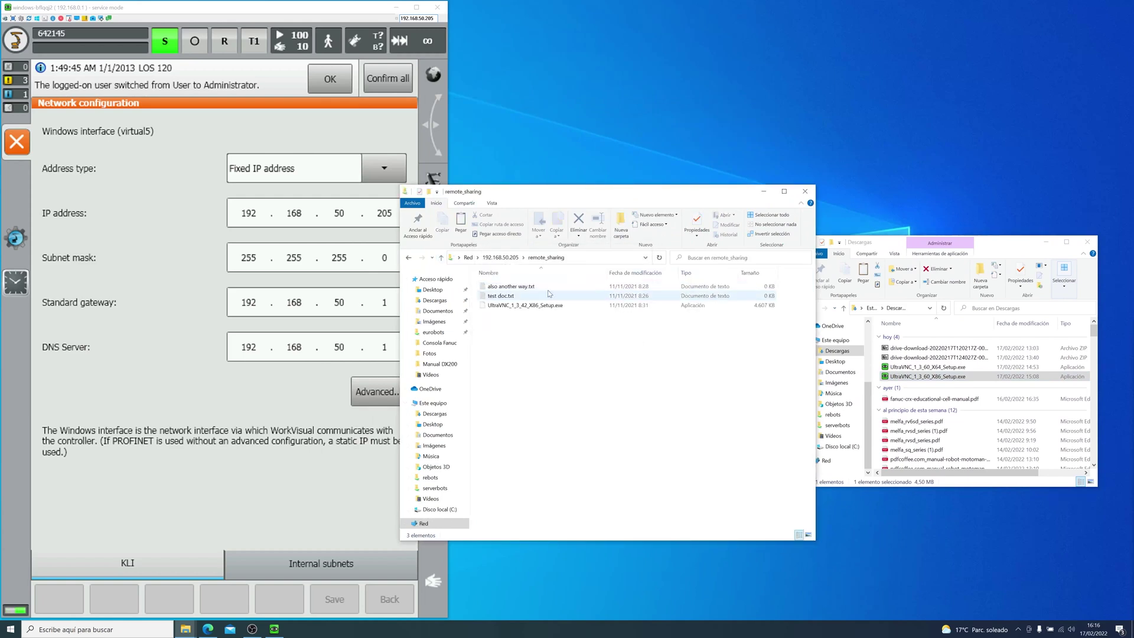
pyautogui.click(441, 258)
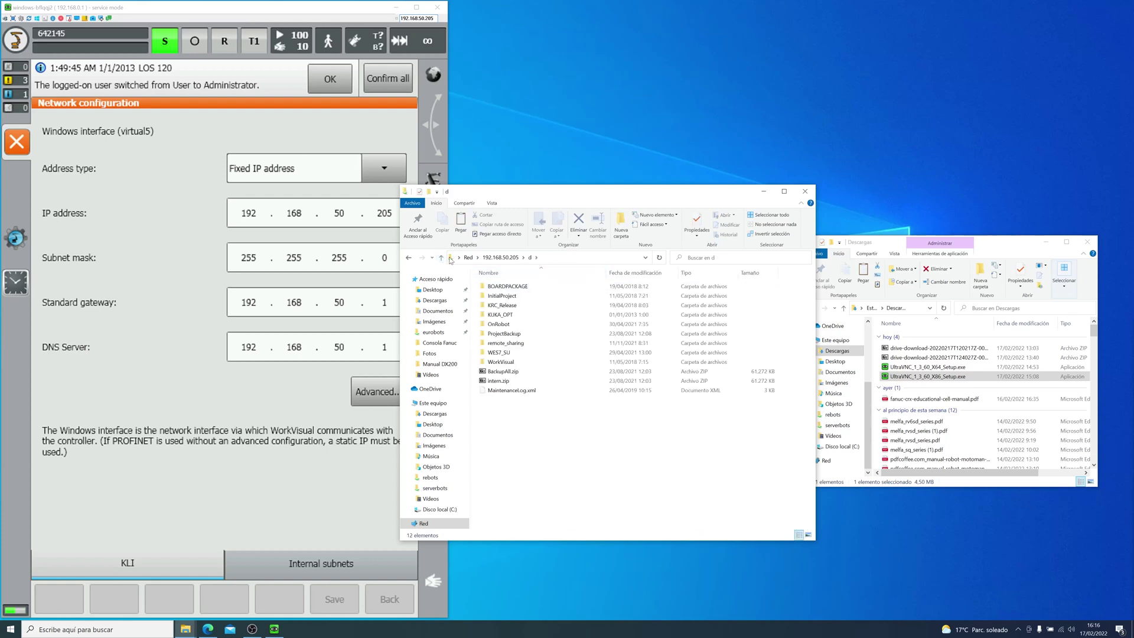
pyautogui.click(928, 377)
pyautogui.click(709, 413)
# Step: Create a folder named 'now we dont need USB' inside the shared d folder
pyautogui.rightClick(516, 422)
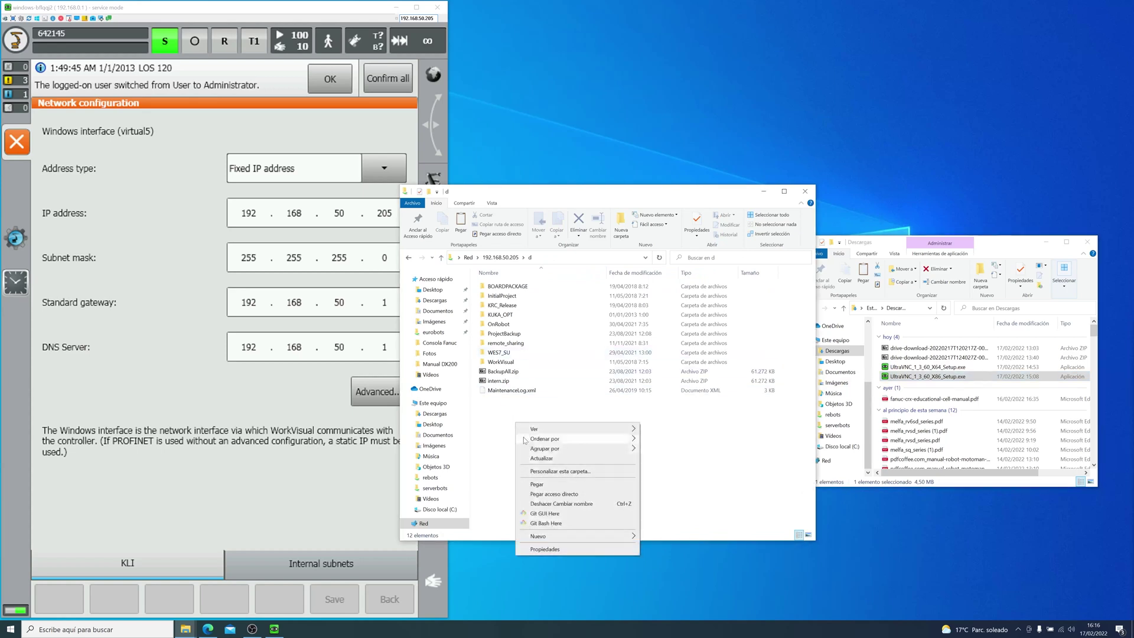
pyautogui.moveTo(561, 536)
pyautogui.click(690, 412)
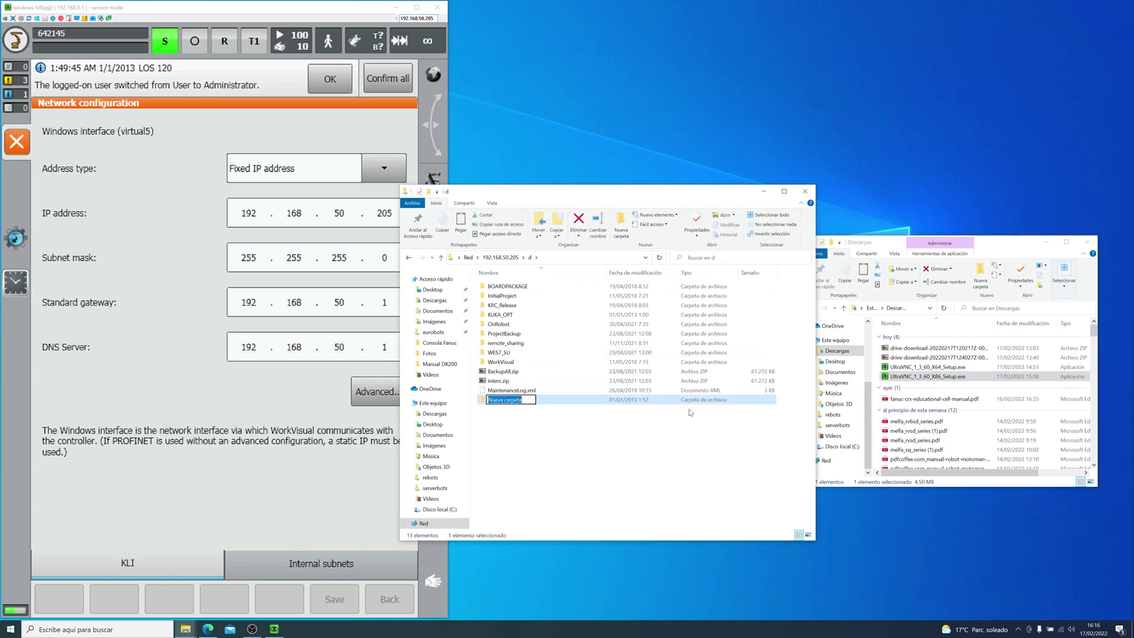
pyautogui.write('now we dont need USB')
pyautogui.press('Return')
# Step: Paste the UltraVNC installer into the new folder and open that folder on the controller
pyautogui.click(17, 142)
pyautogui.click(75, 192)
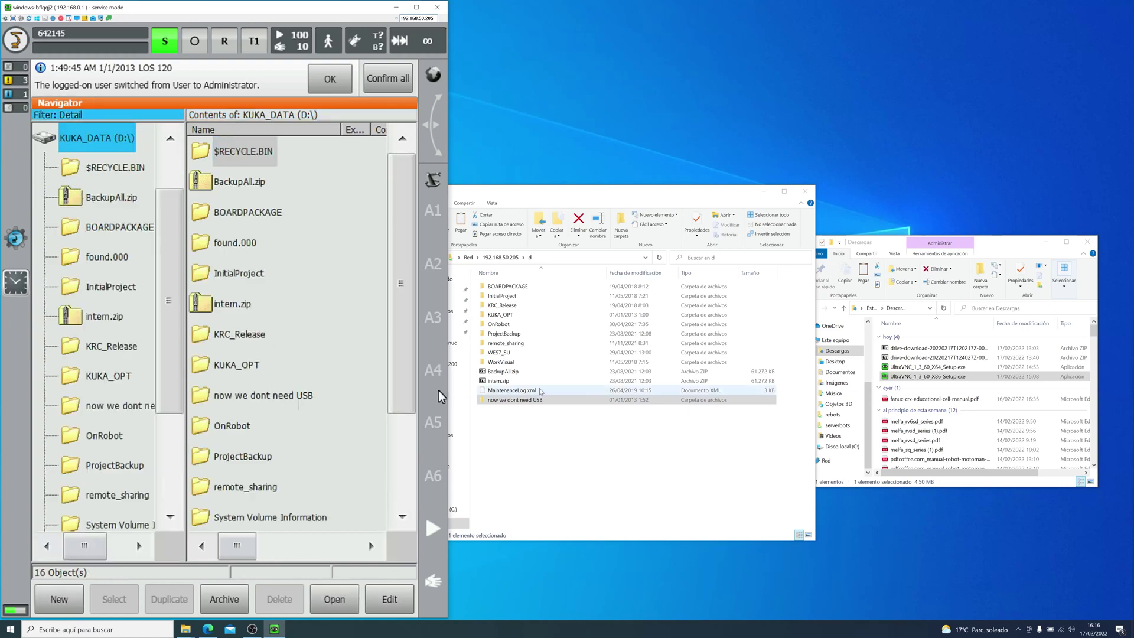
pyautogui.click(580, 401)
pyautogui.doubleClick(580, 400)
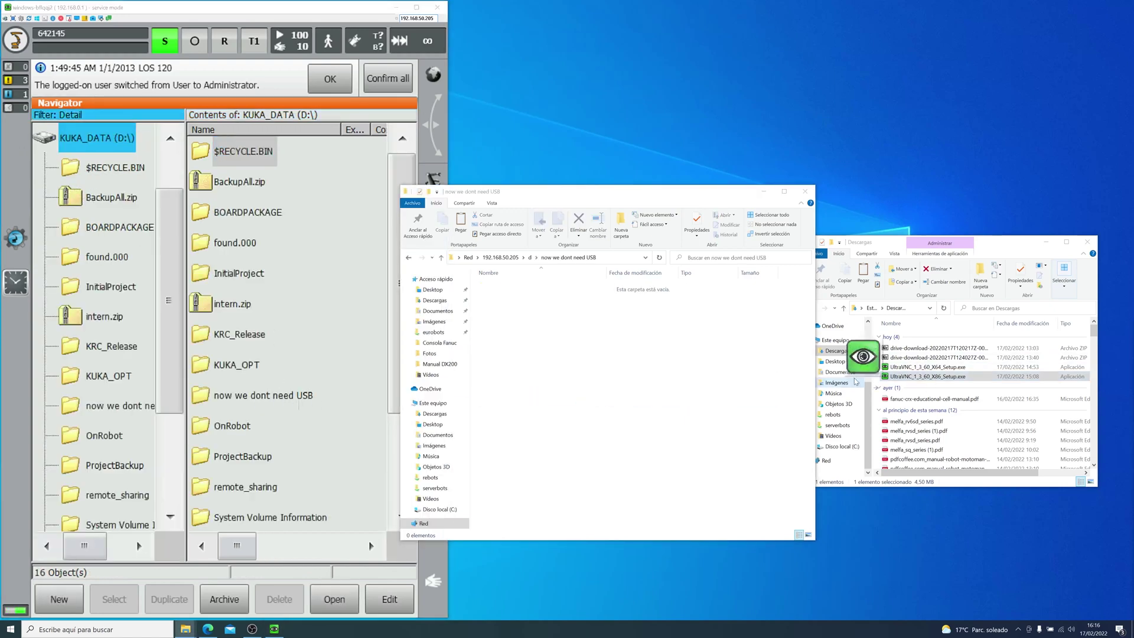
pyautogui.hotkey('ctrl', 'v')
pyautogui.click(253, 405)
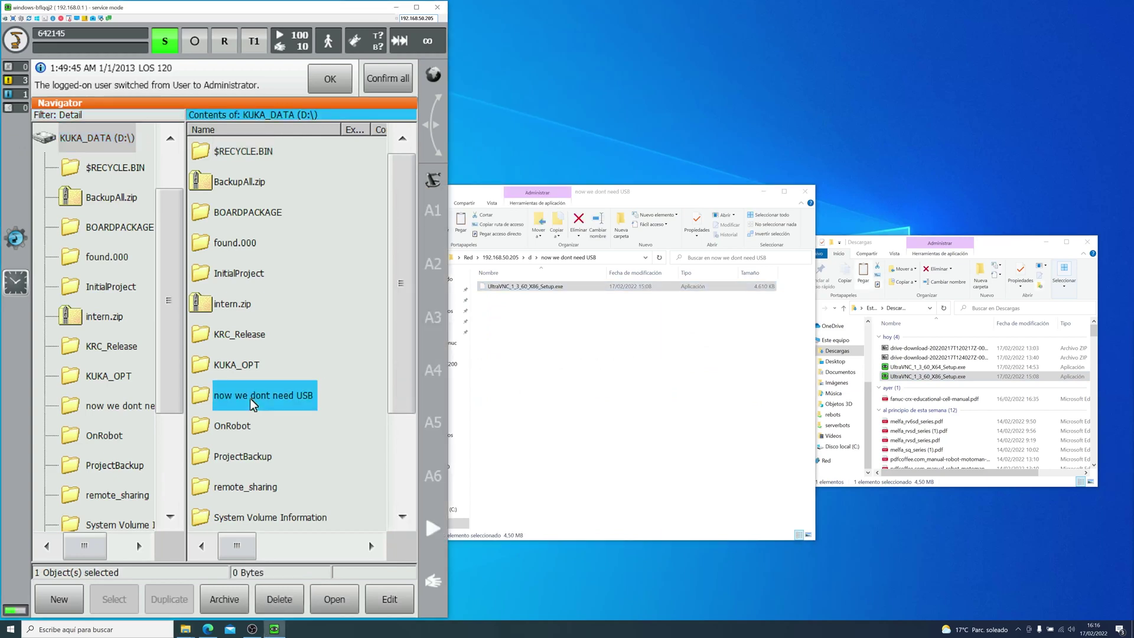
pyautogui.doubleClick(253, 405)
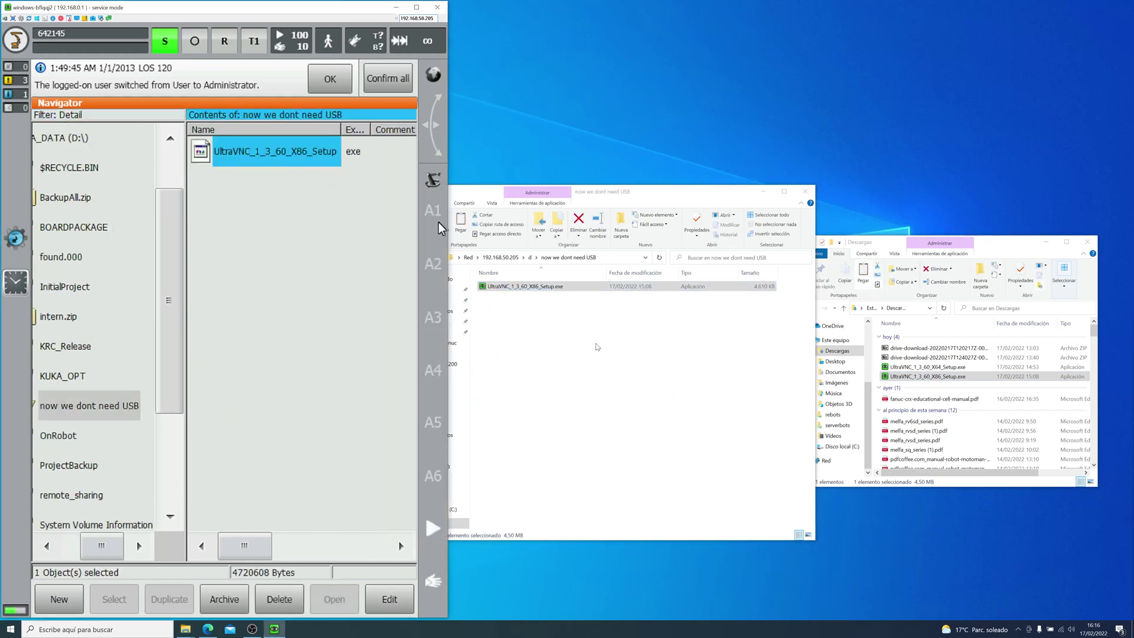
# Step: Create a text document named 'new program KUKA' in the shared folder
pyautogui.click(574, 369)
pyautogui.rightClick(565, 365)
pyautogui.moveTo(591, 477)
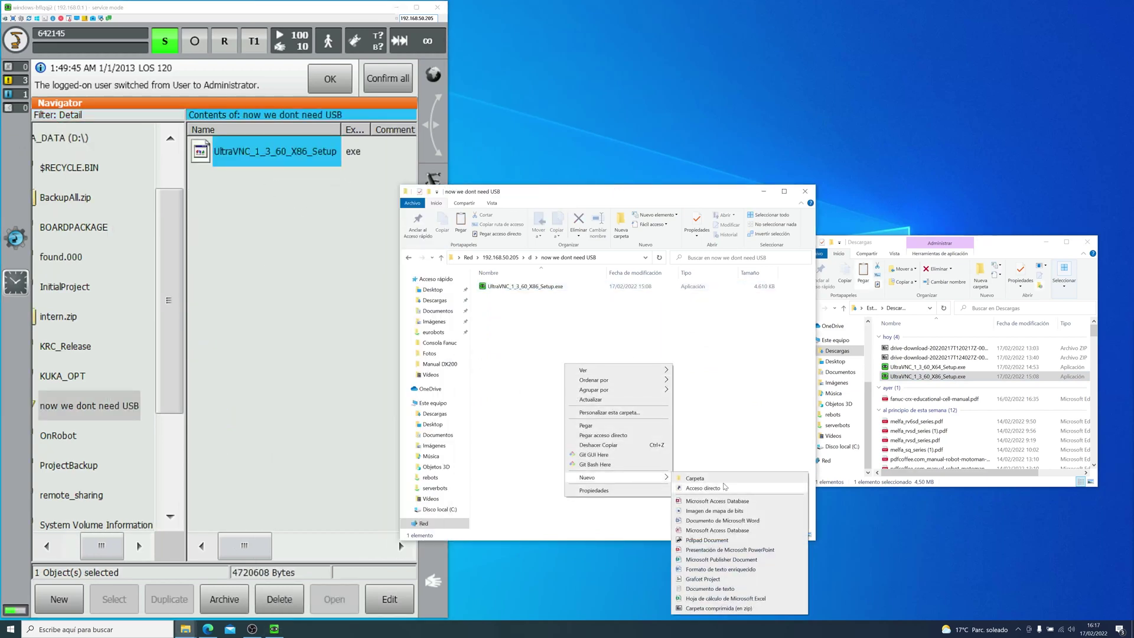
pyautogui.click(708, 589)
pyautogui.write('new program KUK')
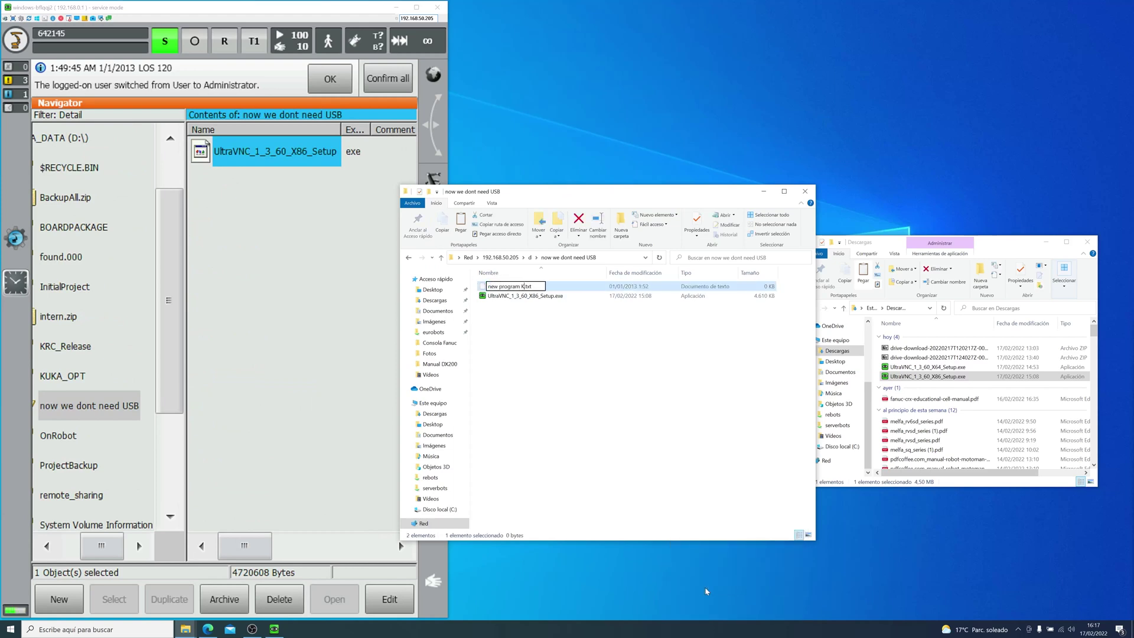
pyautogui.write('A')
pyautogui.press('Return')
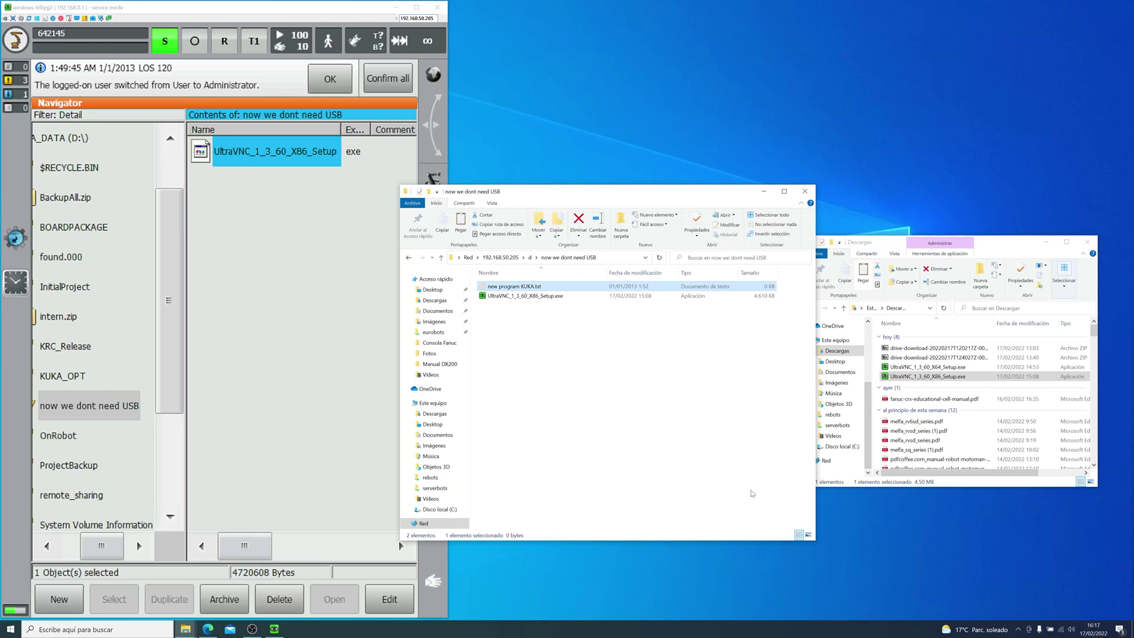
# Step: Refresh the controller's folder listing to see the new file, then go up to Network
pyautogui.click(631, 407)
pyautogui.click(271, 315)
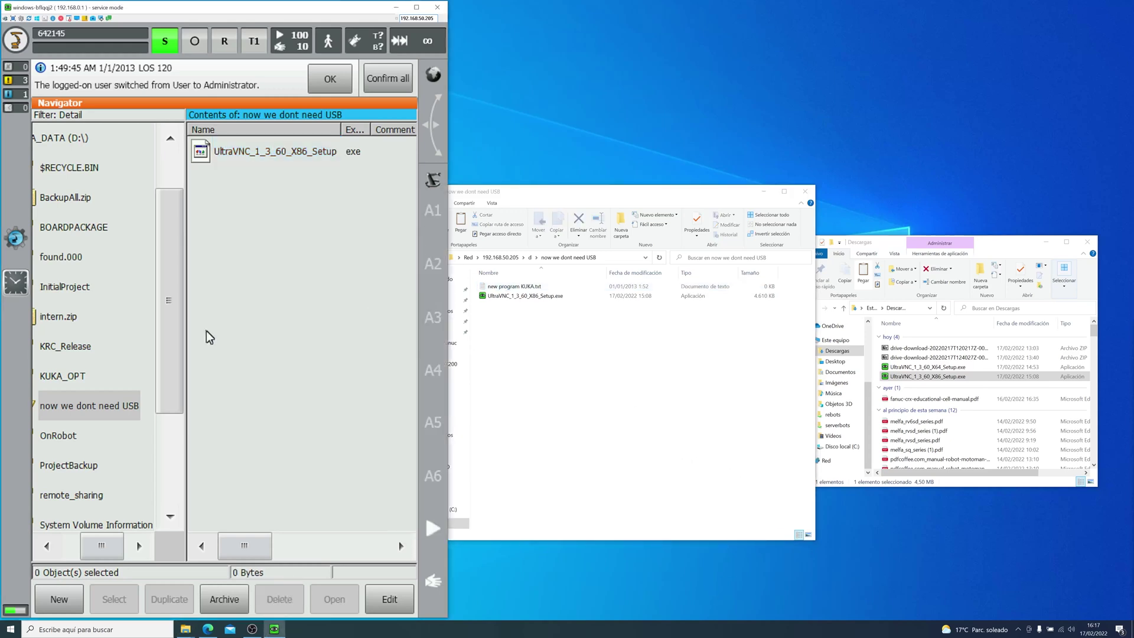
pyautogui.click(105, 408)
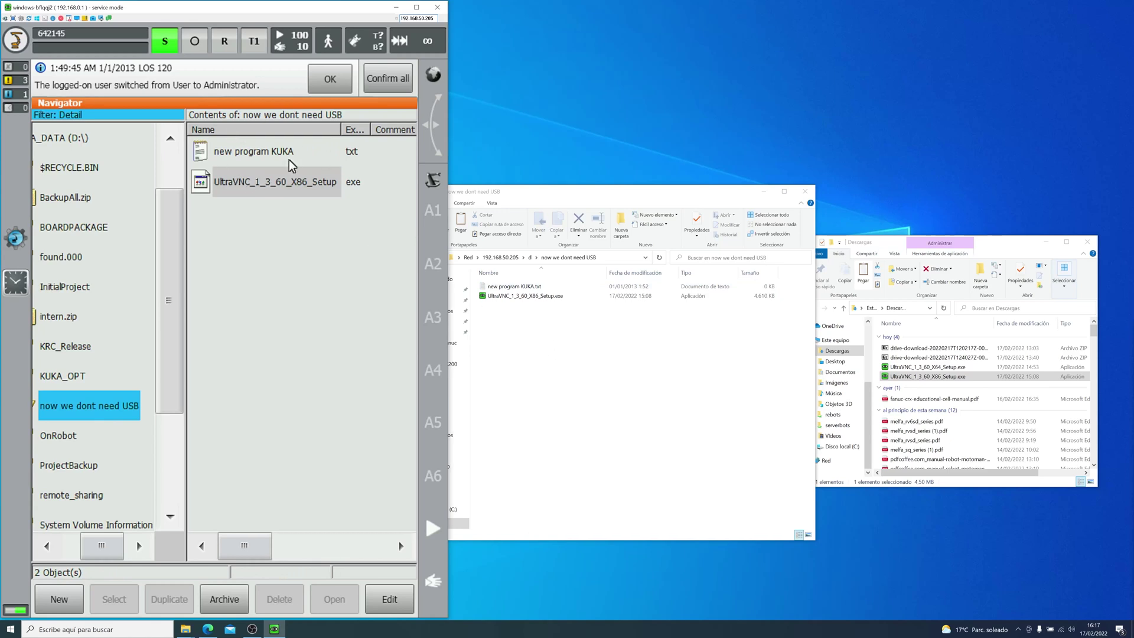
pyautogui.click(613, 403)
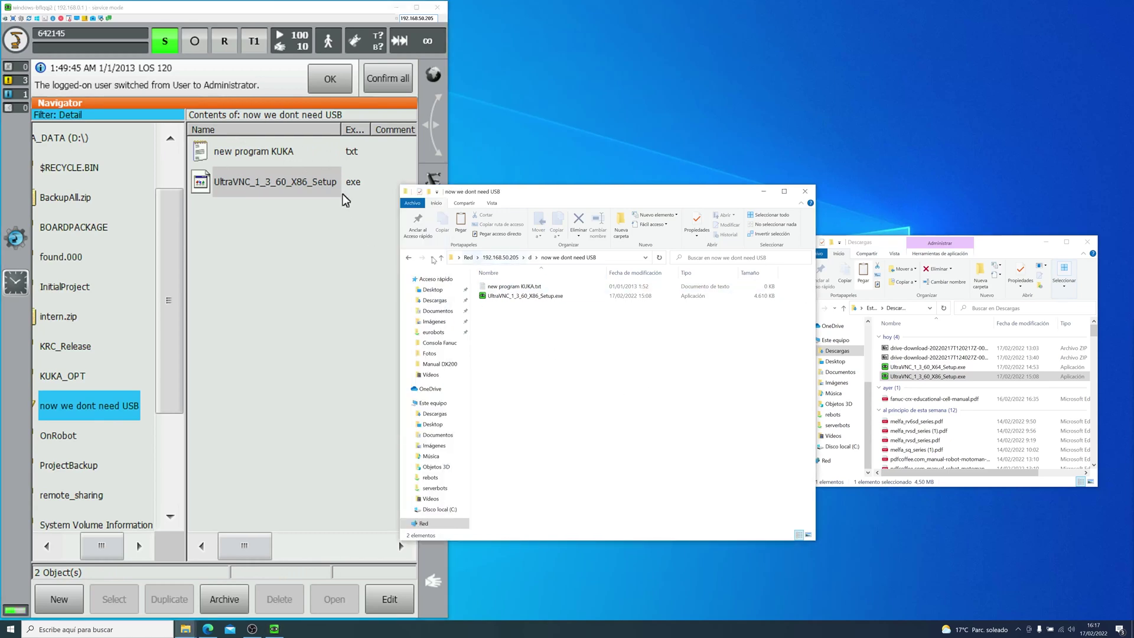
pyautogui.click(469, 258)
# Step: Dismiss the network error and map the d share on 192.168.50.205 to drive letter Z:
pyautogui.click(664, 316)
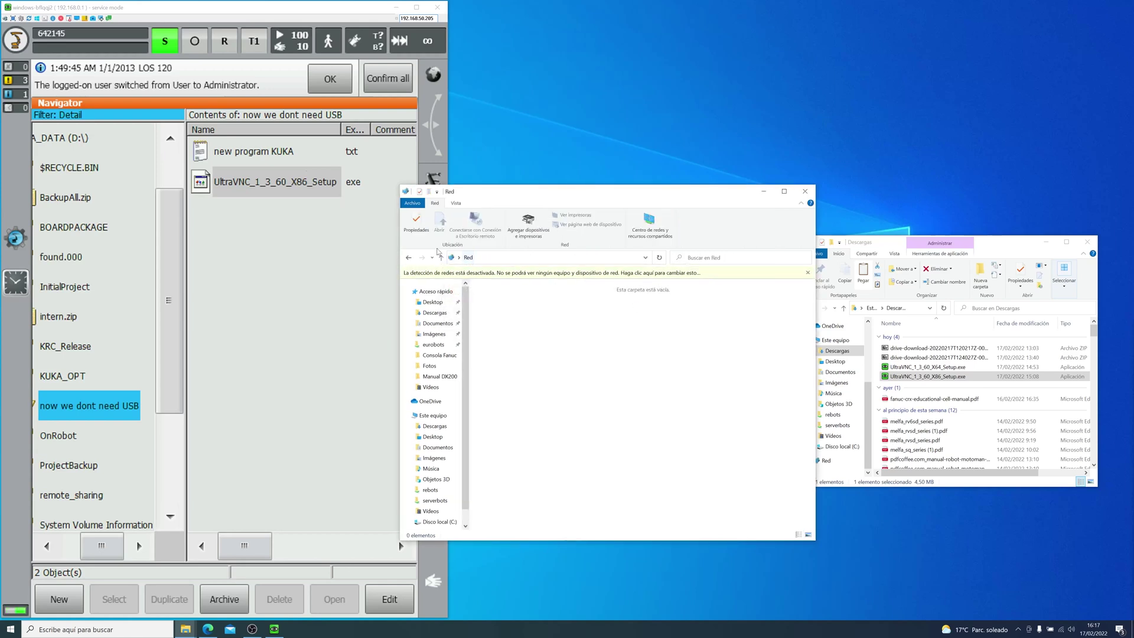
pyautogui.click(409, 258)
pyautogui.click(506, 260)
pyautogui.rightClick(487, 277)
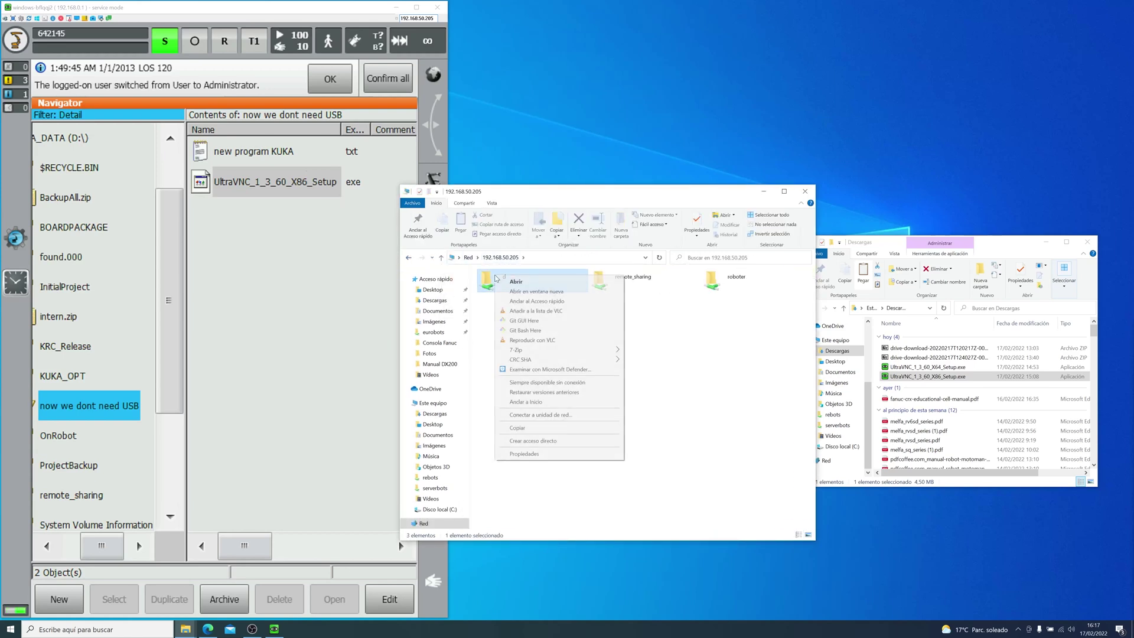
pyautogui.click(560, 417)
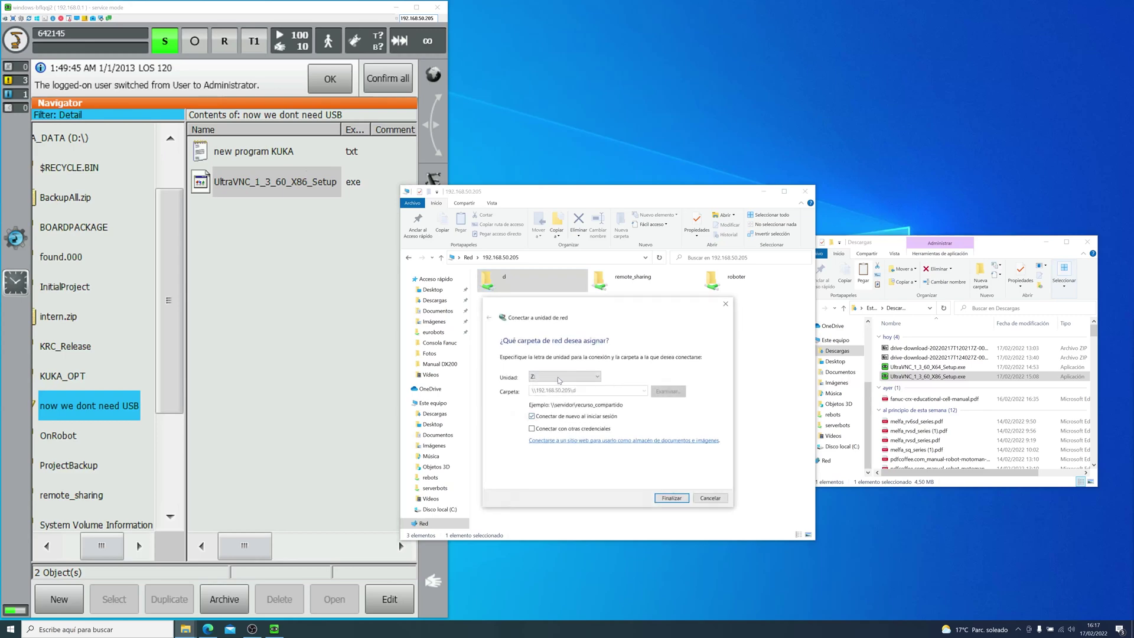
pyautogui.click(671, 498)
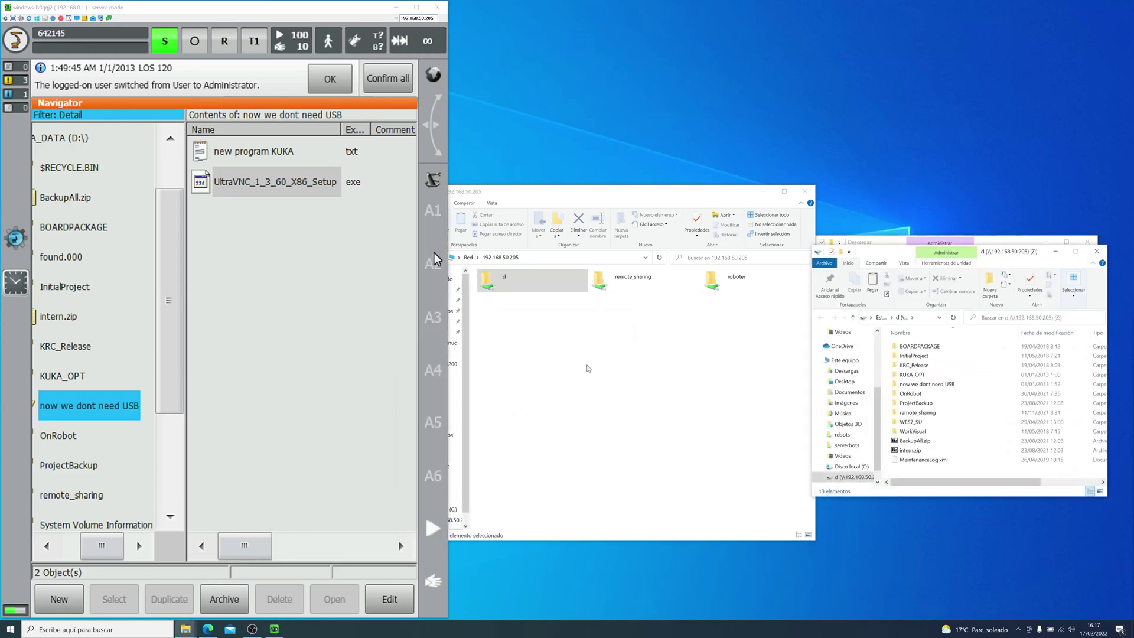
# Step: Open the mapped d (Z:) drive from Este equipo to view its contents, then go back
pyautogui.click(844, 360)
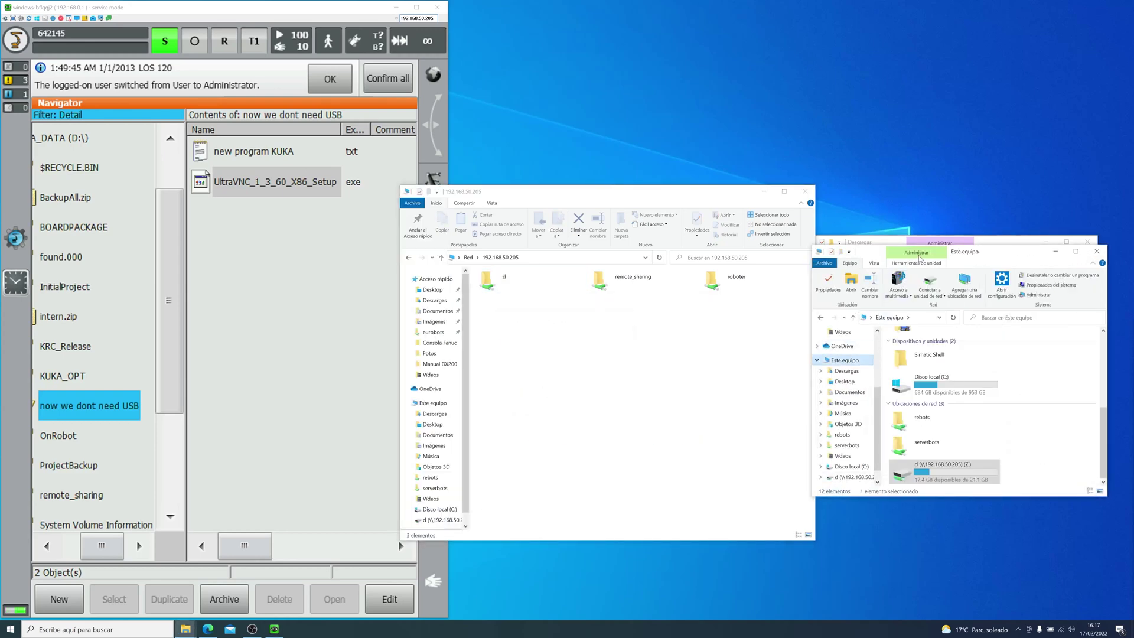
pyautogui.moveTo(968, 255); pyautogui.dragTo(570, 208)
pyautogui.click(519, 428)
pyautogui.doubleClick(550, 424)
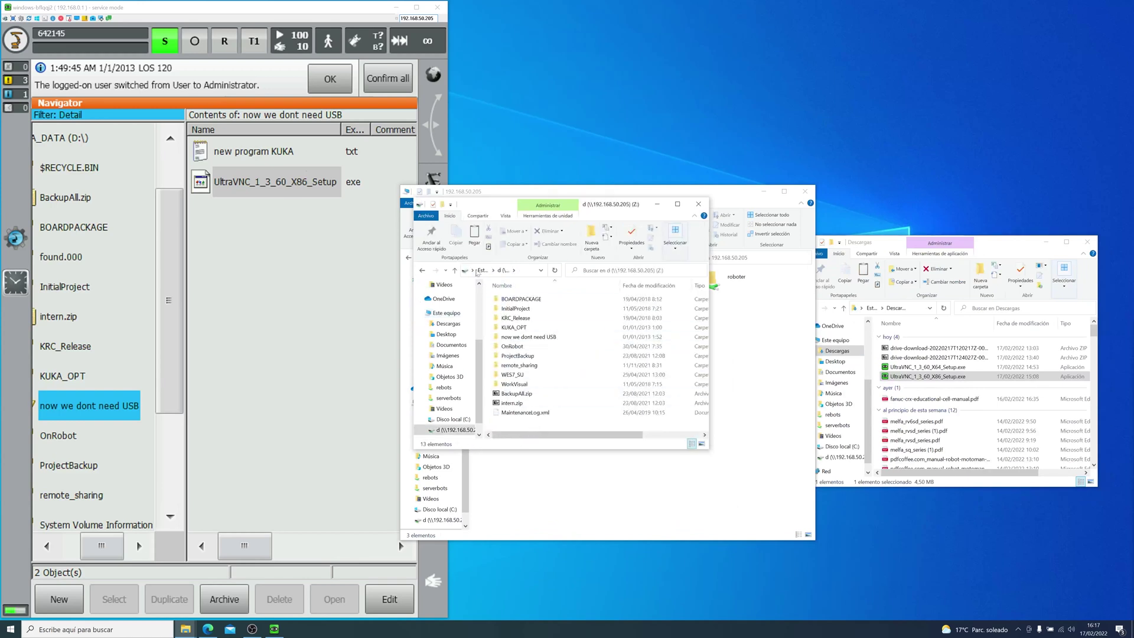
pyautogui.click(454, 270)
# Step: Start the Add Network Location wizard and choose a custom network location
pyautogui.rightClick(648, 415)
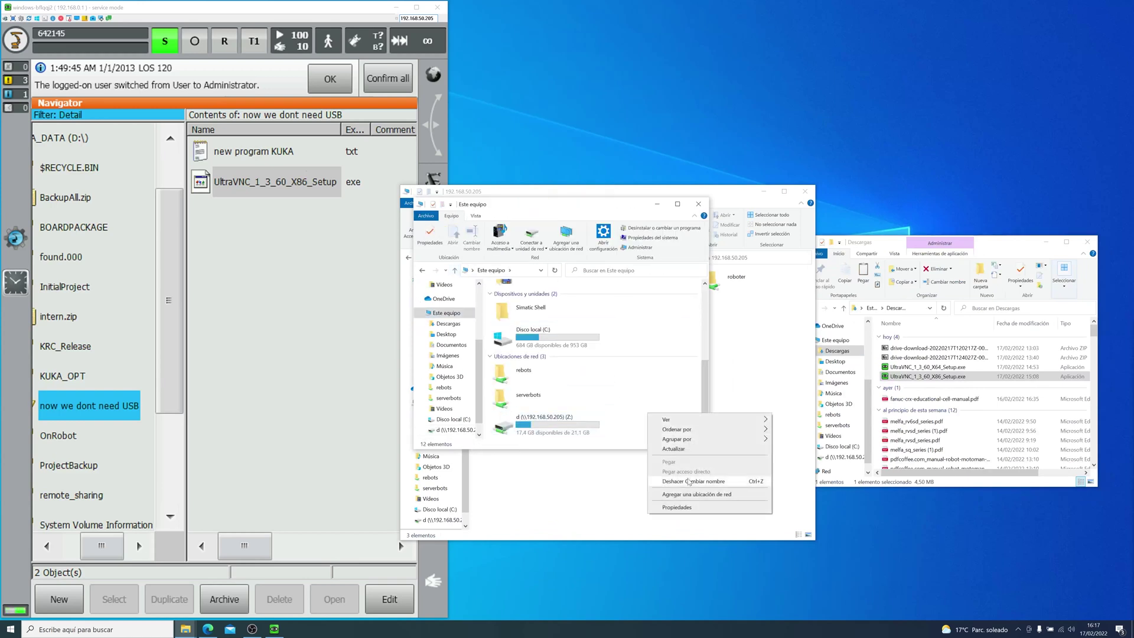
pyautogui.click(688, 494)
pyautogui.click(624, 415)
pyautogui.click(627, 417)
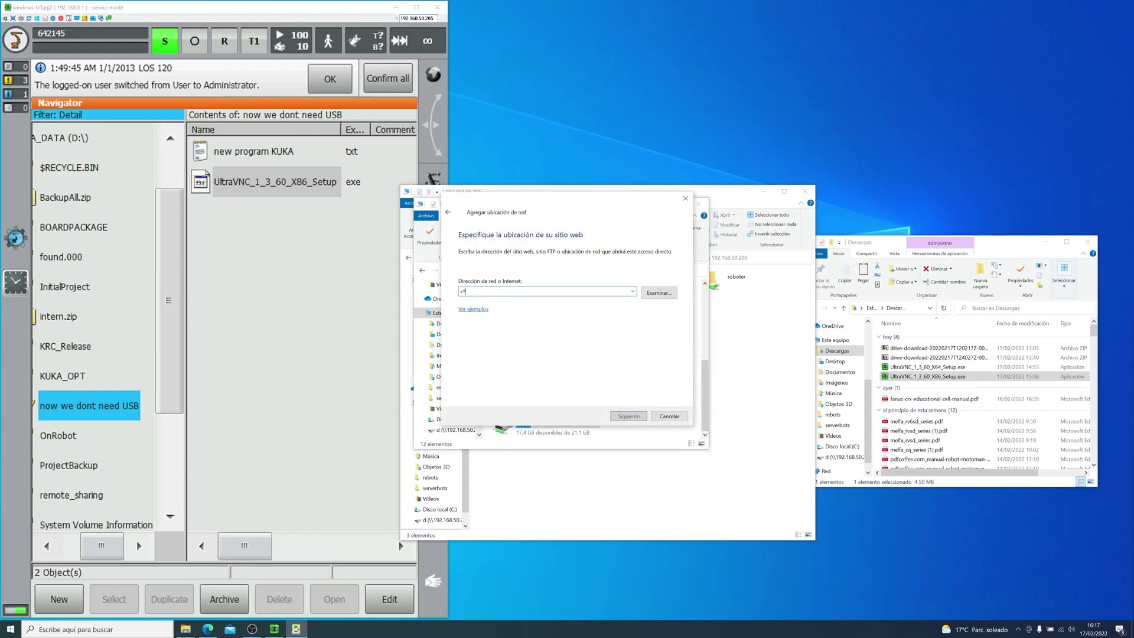
pyautogui.write('\\\\')
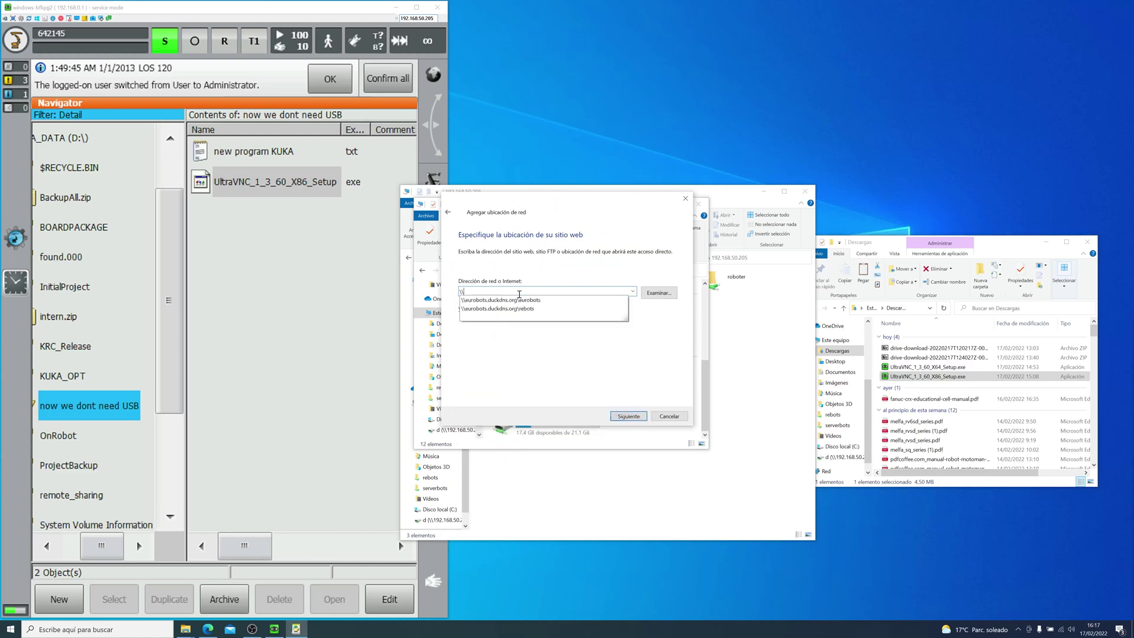
pyautogui.write('192.168.50.25')
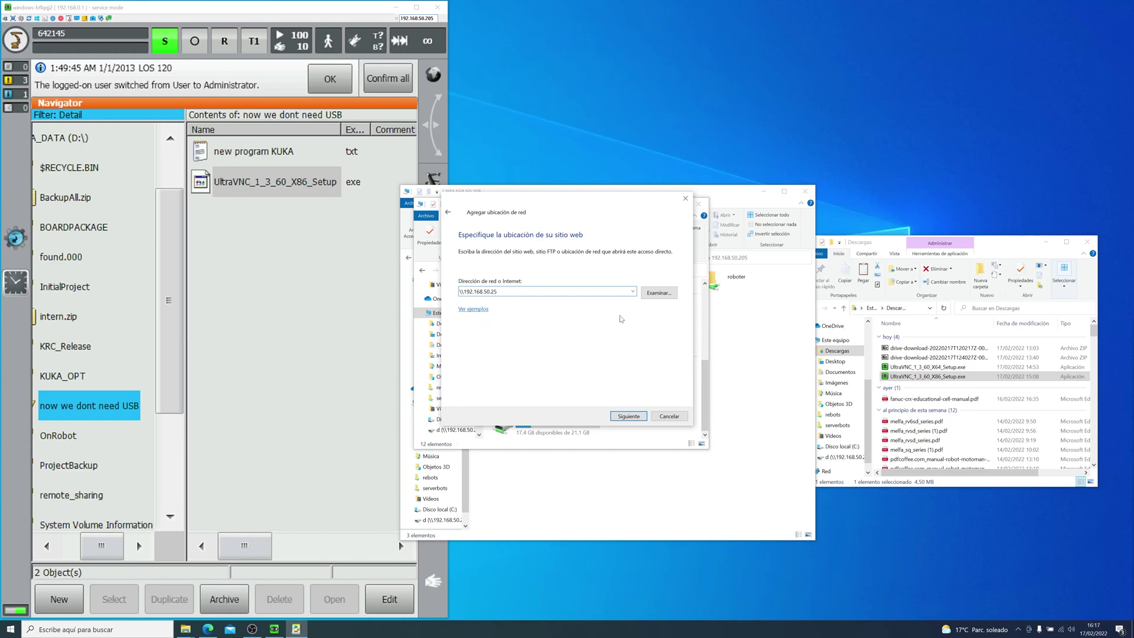
# Step: Browse to and select the \\192.168.50.205\d share as the location's address
pyautogui.click(658, 292)
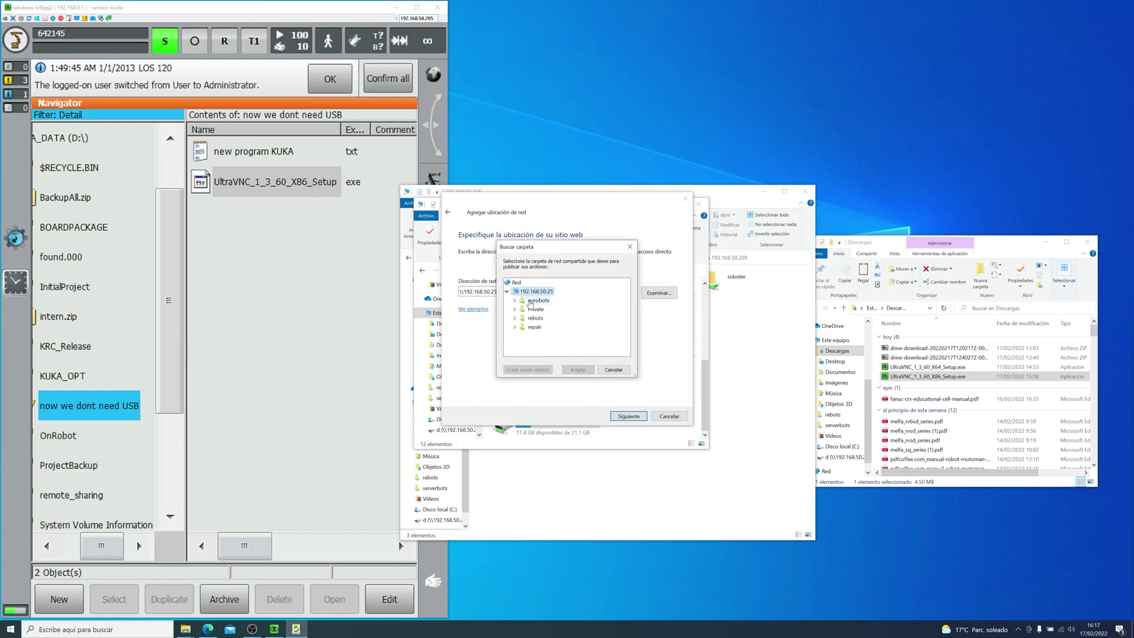
pyautogui.click(605, 370)
pyautogui.click(501, 293)
pyautogui.click(495, 293)
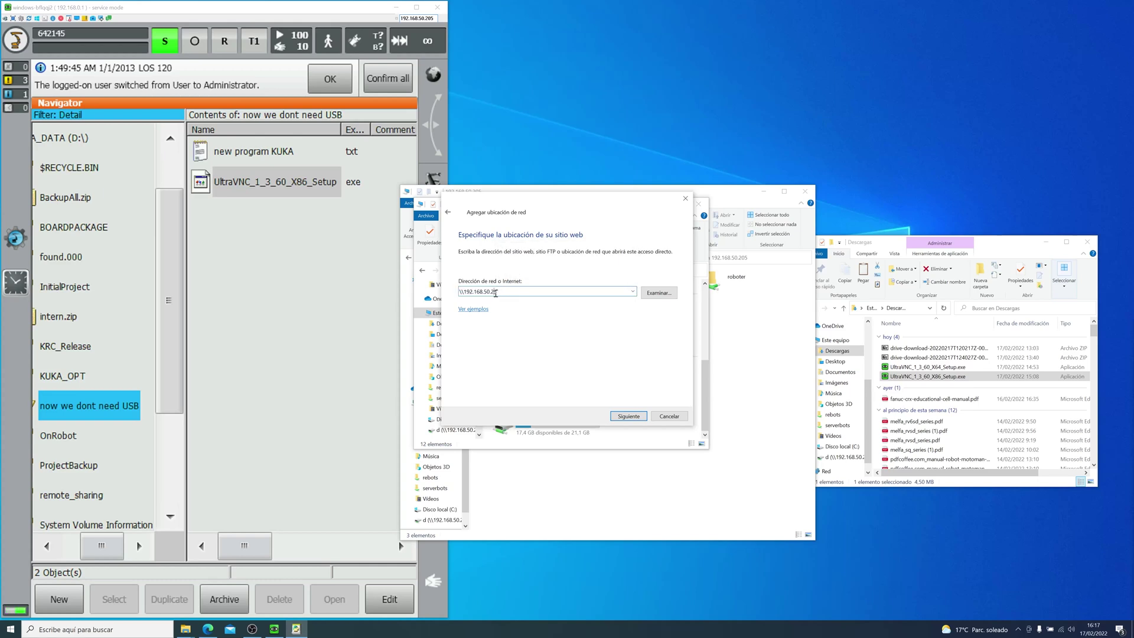
pyautogui.click(655, 297)
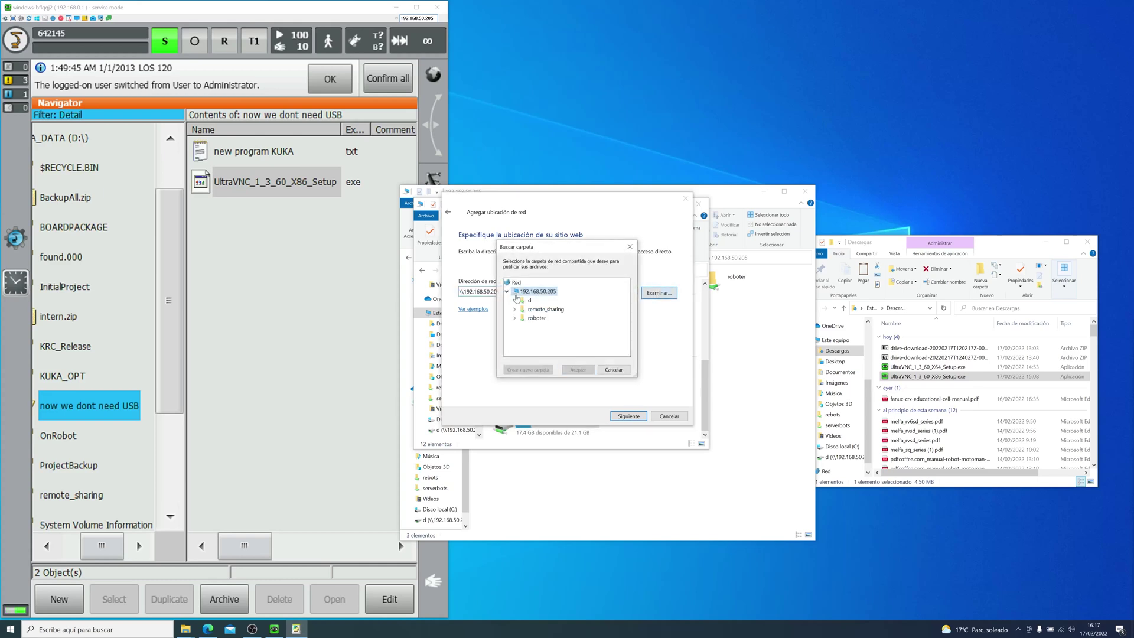
pyautogui.doubleClick(530, 300)
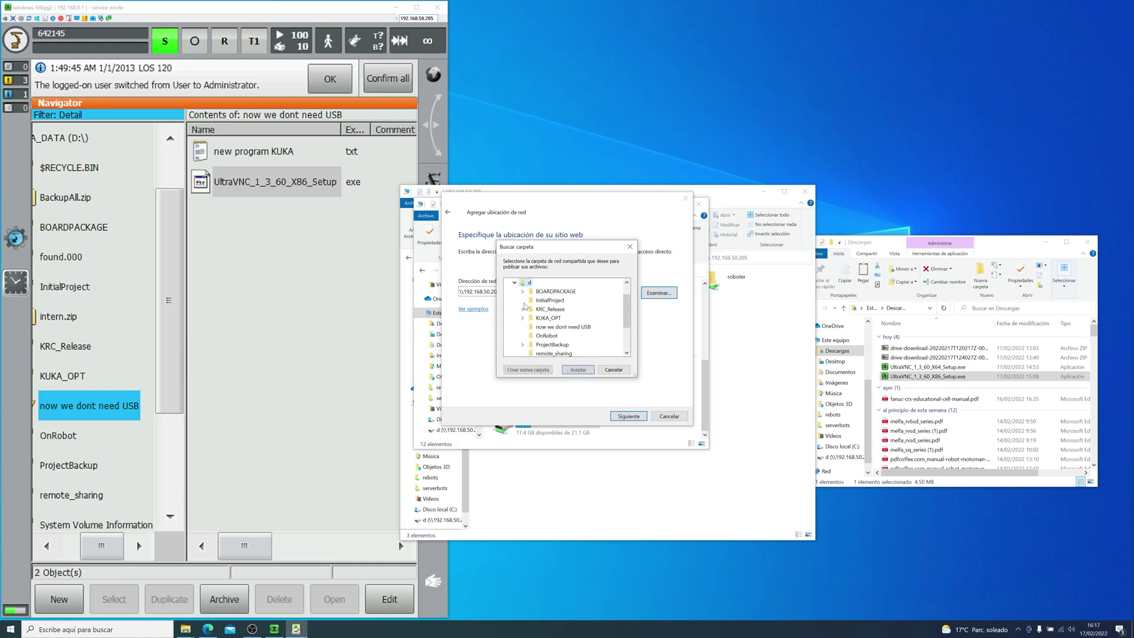
pyautogui.click(572, 369)
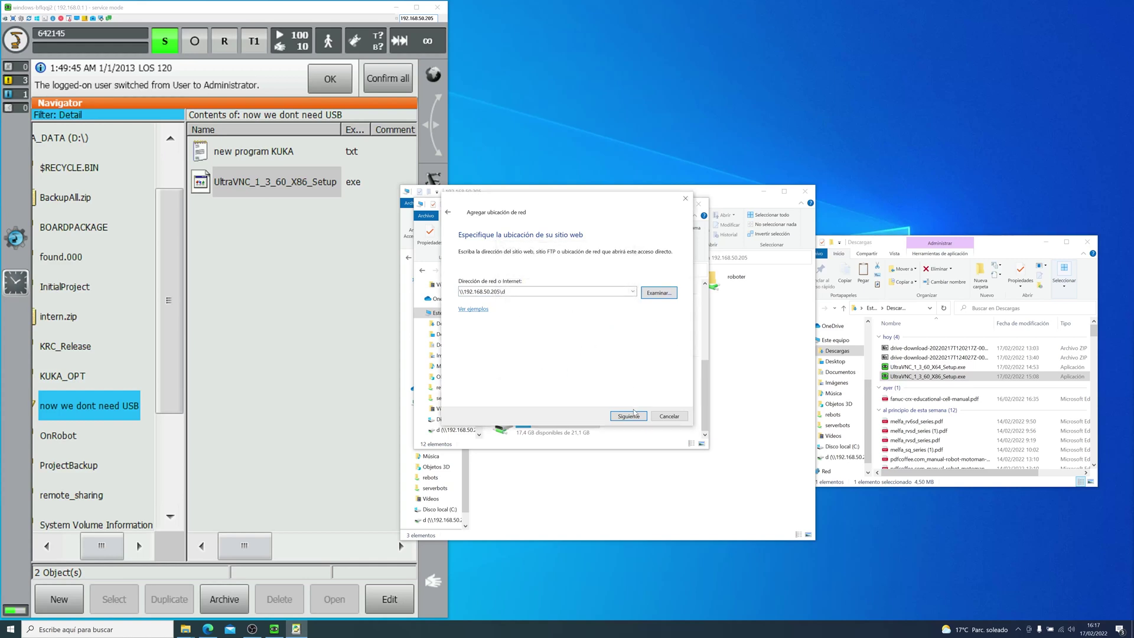
# Step: Name the network location 'folder' and finish the wizard
pyautogui.click(629, 416)
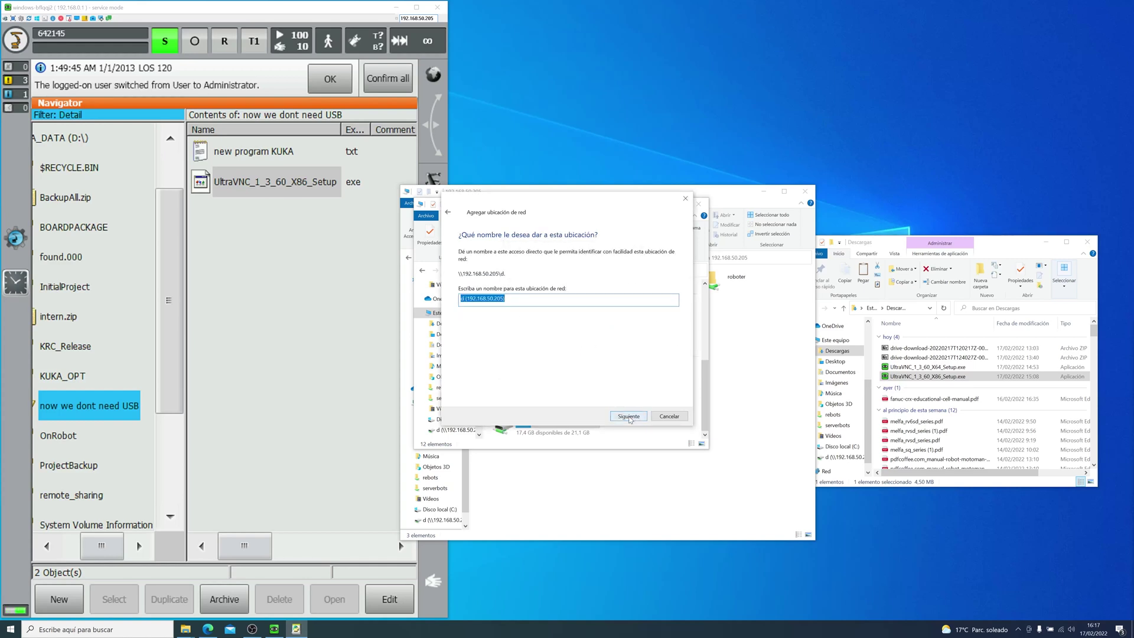
pyautogui.write('folder')
pyautogui.click(630, 417)
pyautogui.click(631, 417)
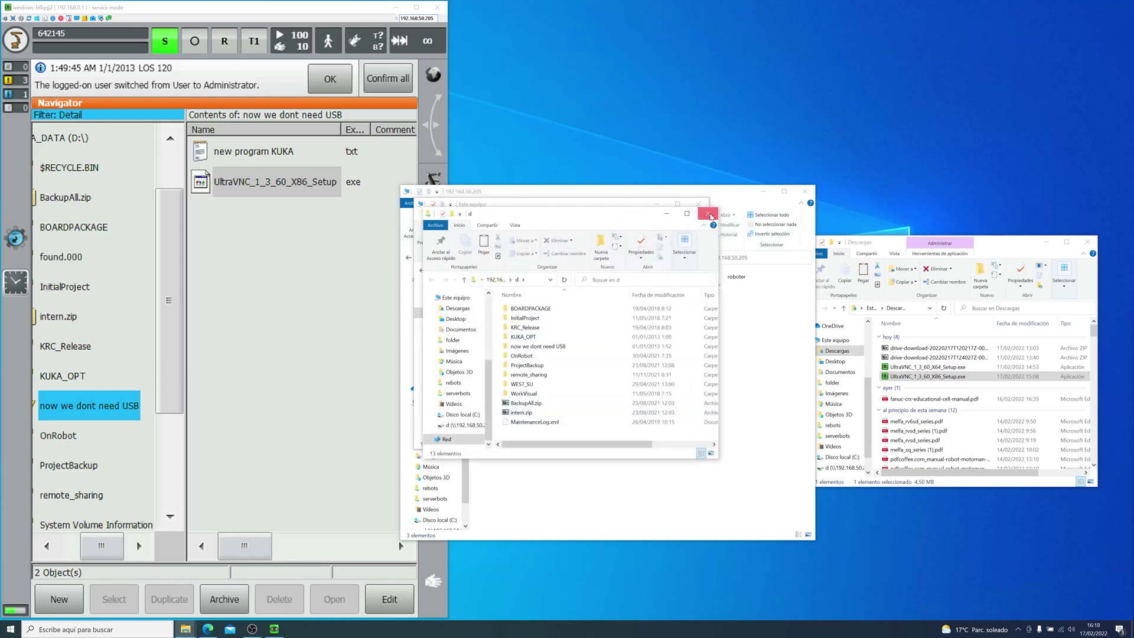
# Step: Open the 'folder' network location and the Z: drive in turn, returning to Este equipo
pyautogui.click(535, 427)
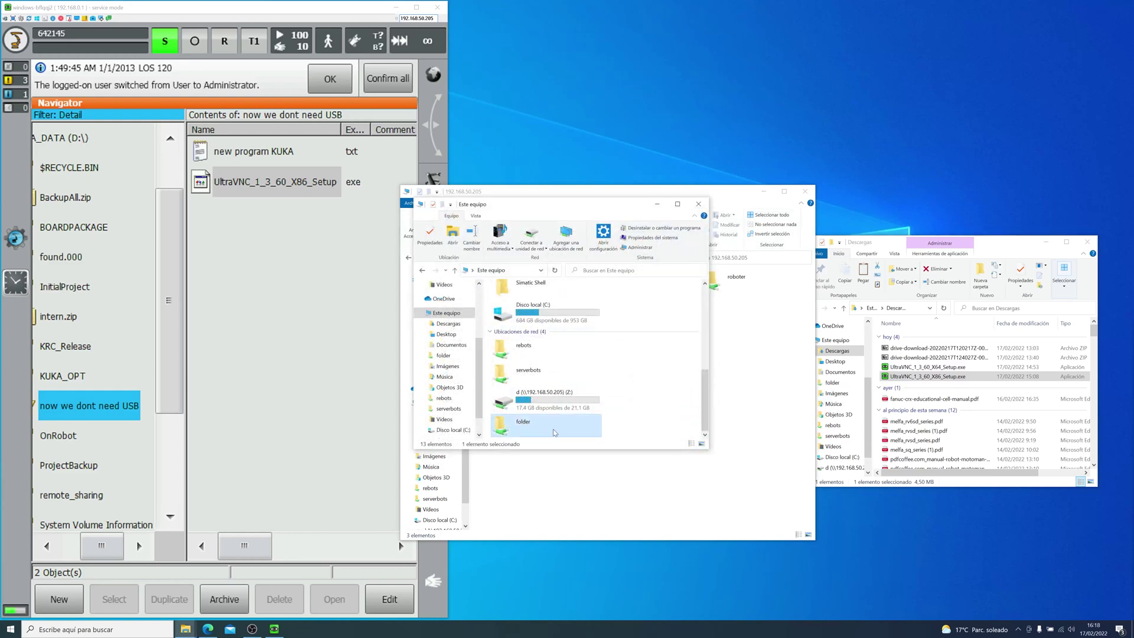
pyautogui.press('Return')
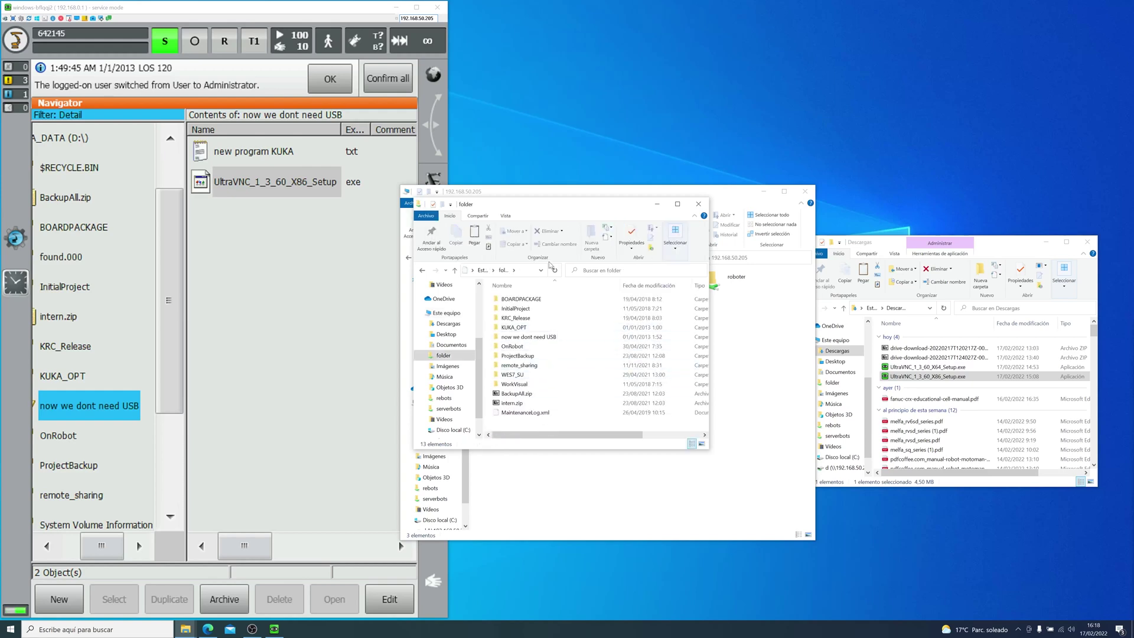
pyautogui.click(455, 270)
pyautogui.scroll(-3, 555, 384)
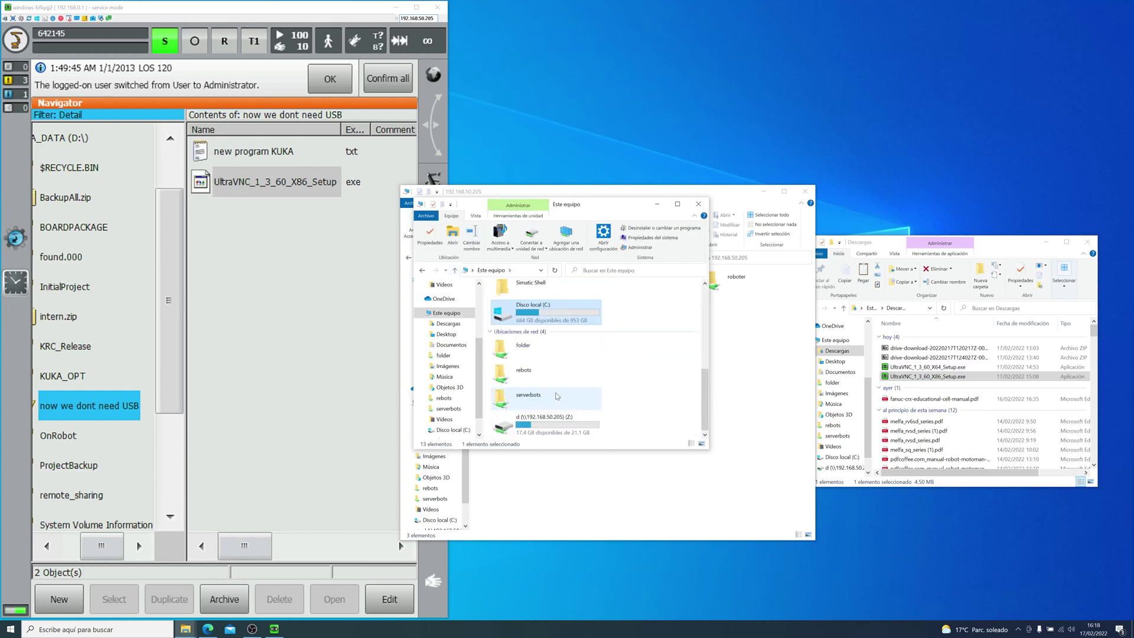
pyautogui.press('Down')
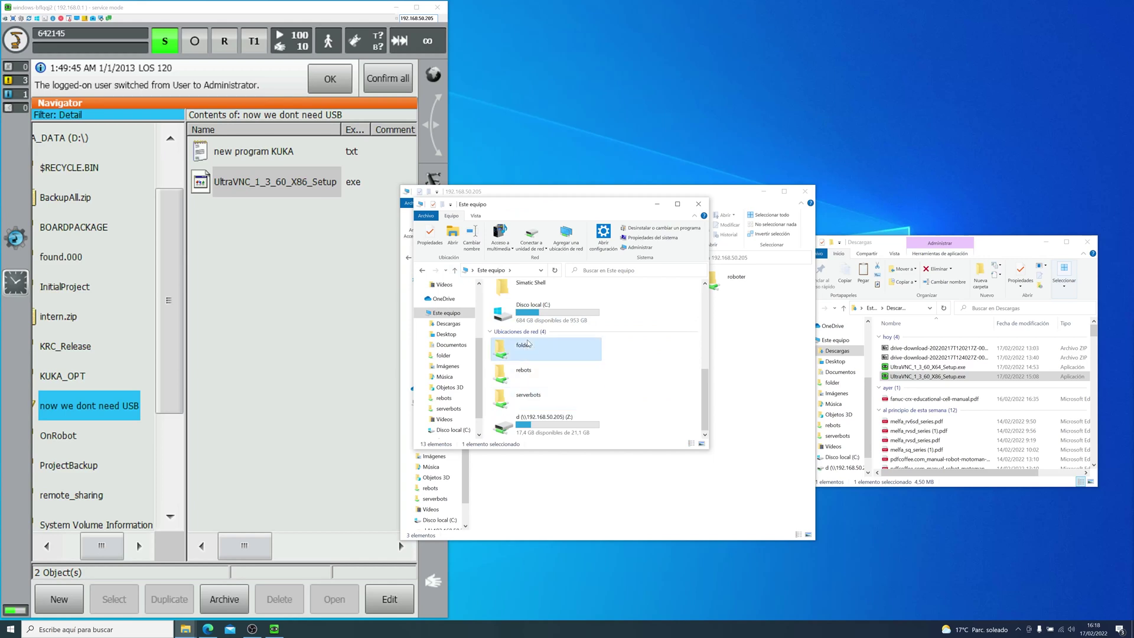
pyautogui.doubleClick(545, 427)
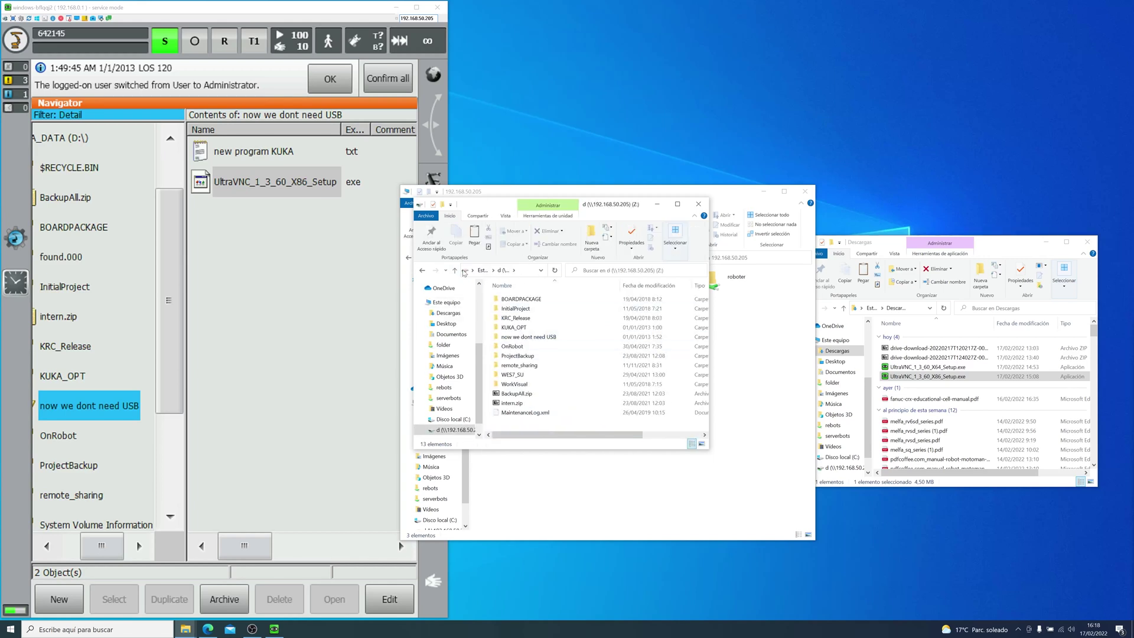
pyautogui.click(455, 270)
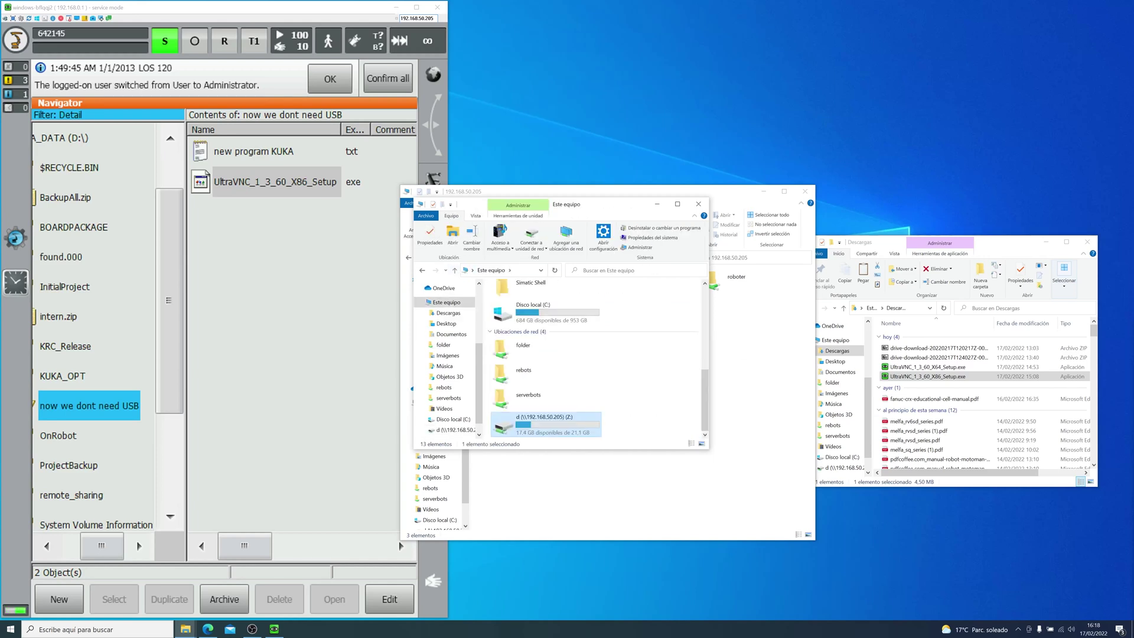